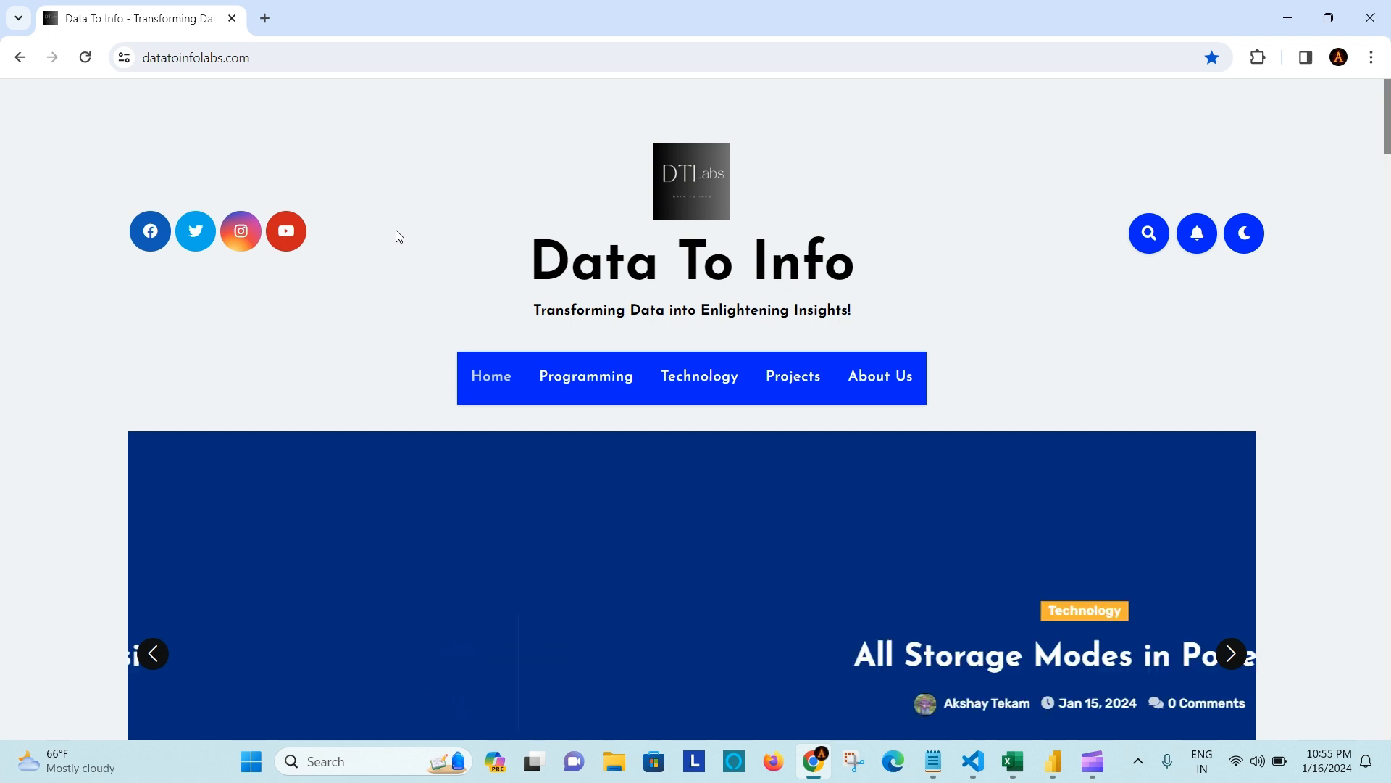
{"action": "key", "text": "ctrl+l"}
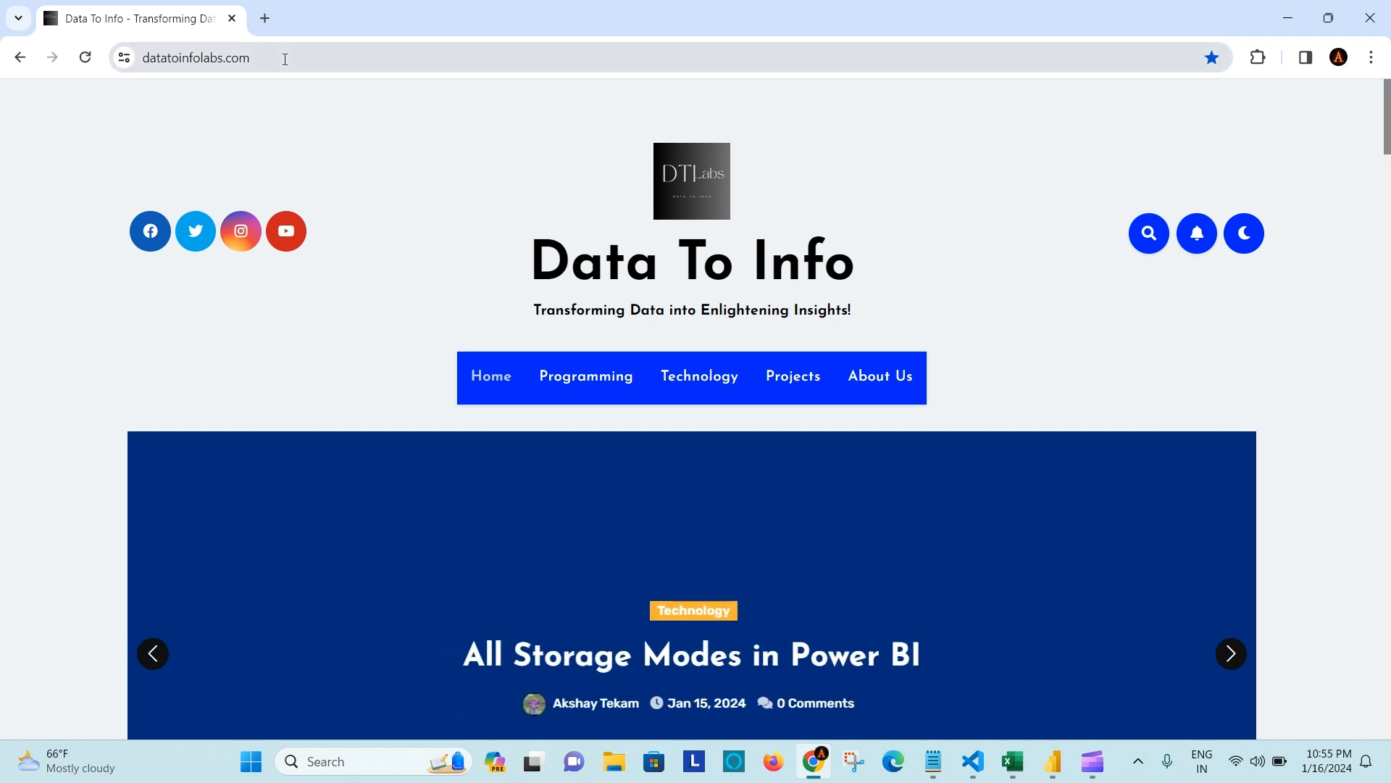
{"action": "left_click", "coordinate": [426, 258]}
{"action": "scroll", "coordinate": [428, 260], "scroll_direction": "down", "scroll_amount": 8}
{"action": "scroll", "coordinate": [428, 259], "scroll_direction": "up", "scroll_amount": 9}
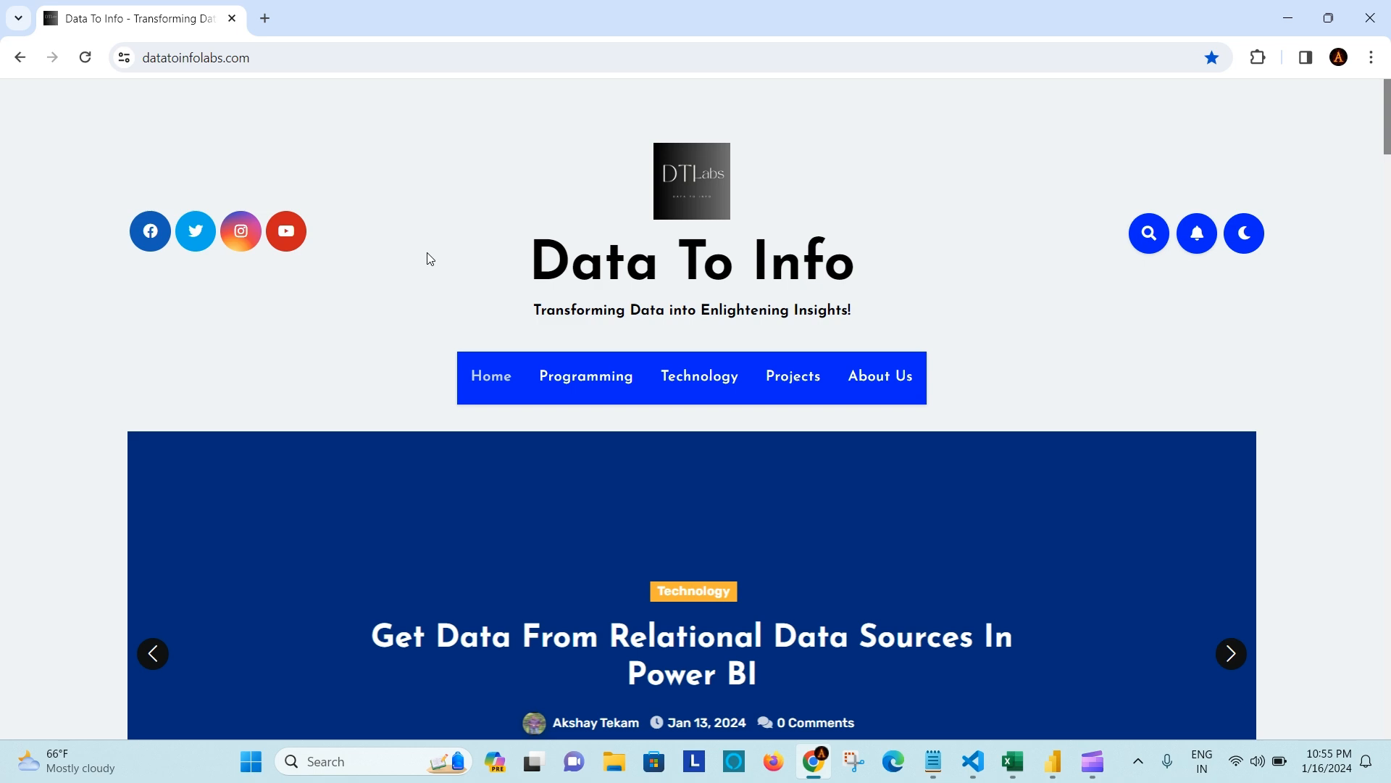
Switch to the untitled report window in Power BI Desktop.
{"action": "left_click", "coordinate": [1056, 761]}
{"action": "mouse_move", "coordinate": [1057, 761]}
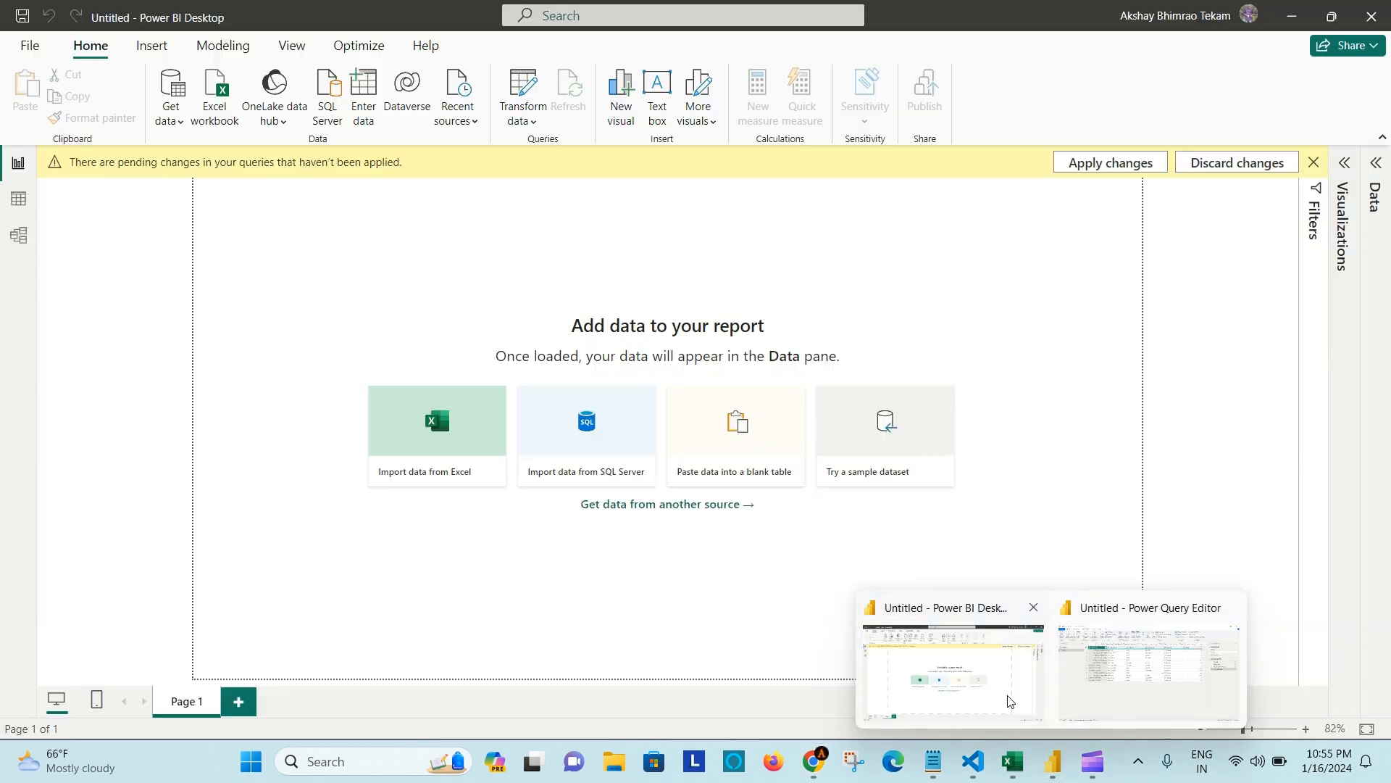
{"action": "left_click", "coordinate": [955, 667]}
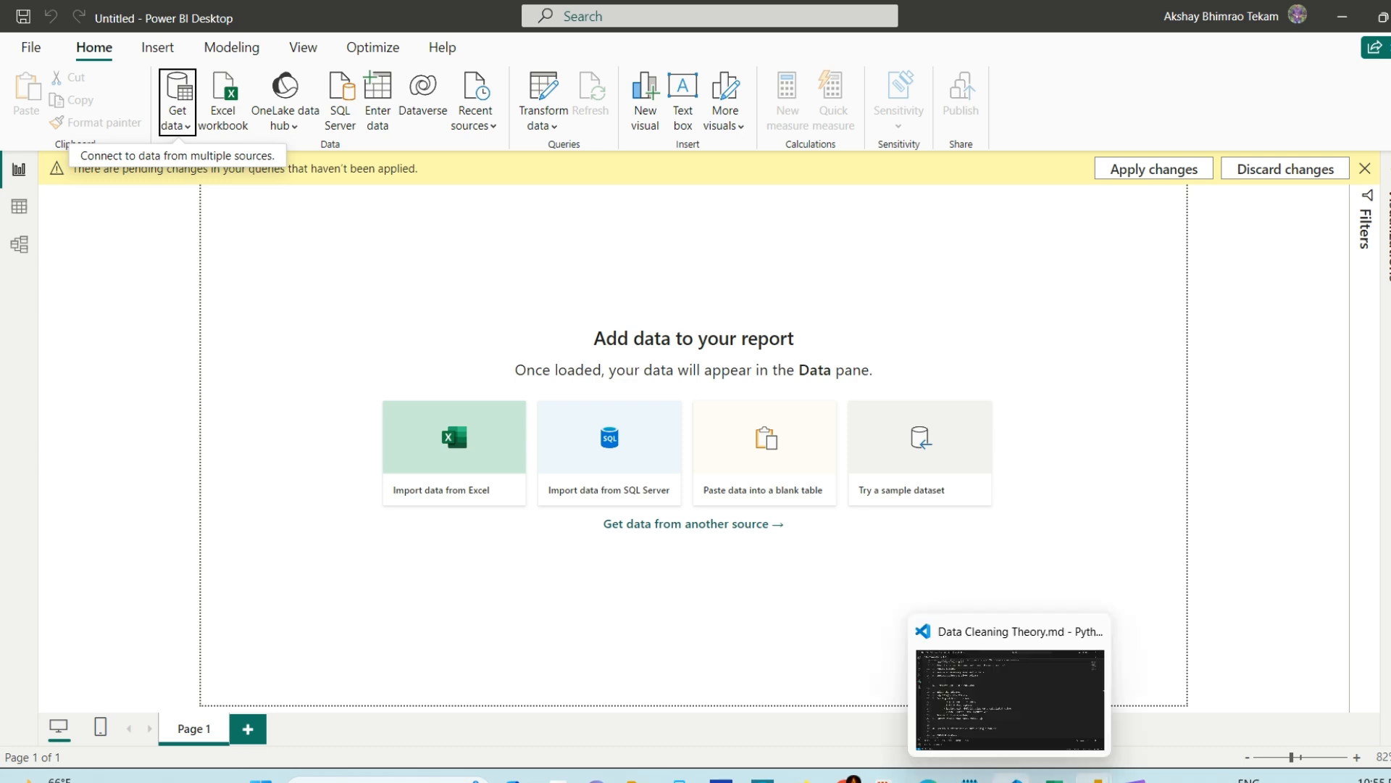
Switch to Data Cleaning Theory.md in VS Code and highlight the headings "Get data into Power Query Editor" and "Shape the initial data".
{"action": "left_click", "coordinate": [1013, 777]}
{"action": "scroll", "coordinate": [596, 293], "scroll_direction": "up", "scroll_amount": 3}
{"action": "left_click", "coordinate": [539, 230]}
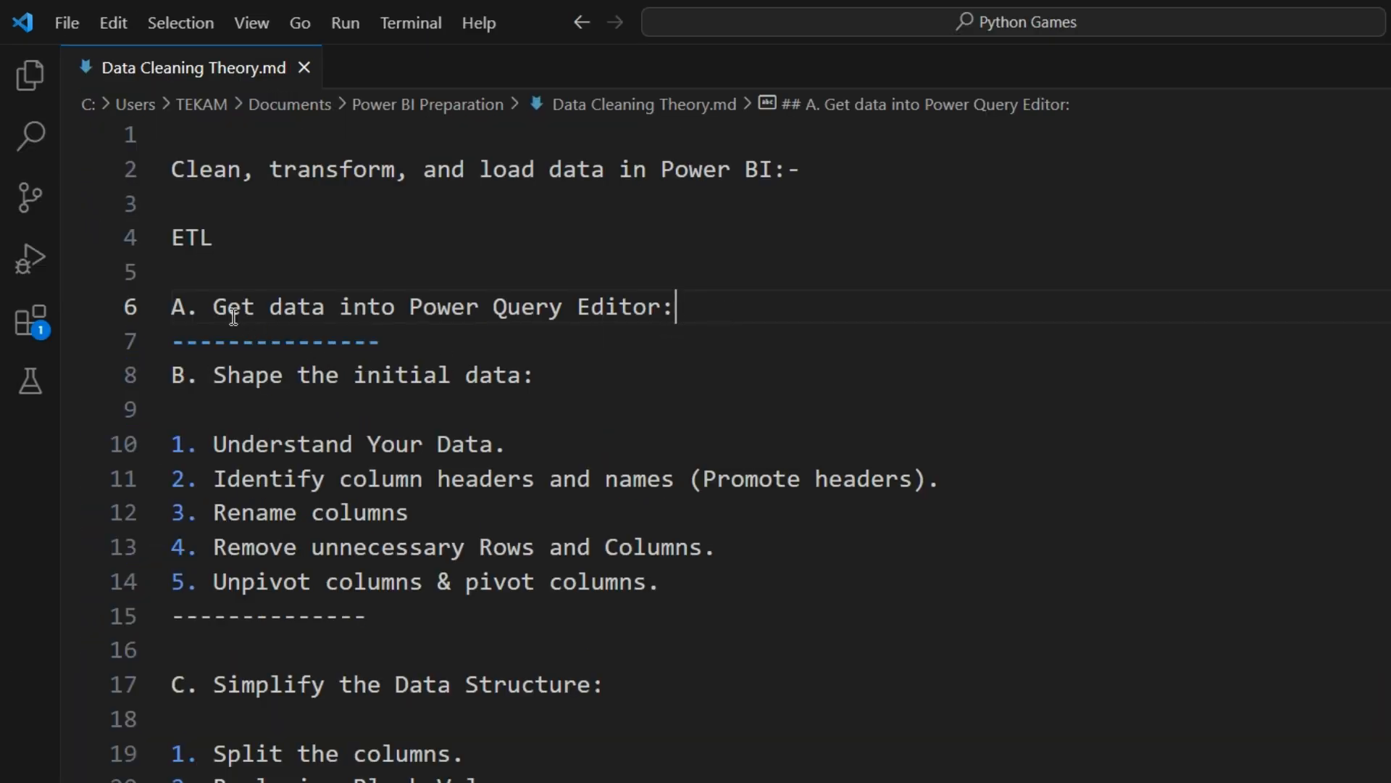
{"action": "left_click_drag", "start_coordinate": [210, 307], "coordinate": [661, 306]}
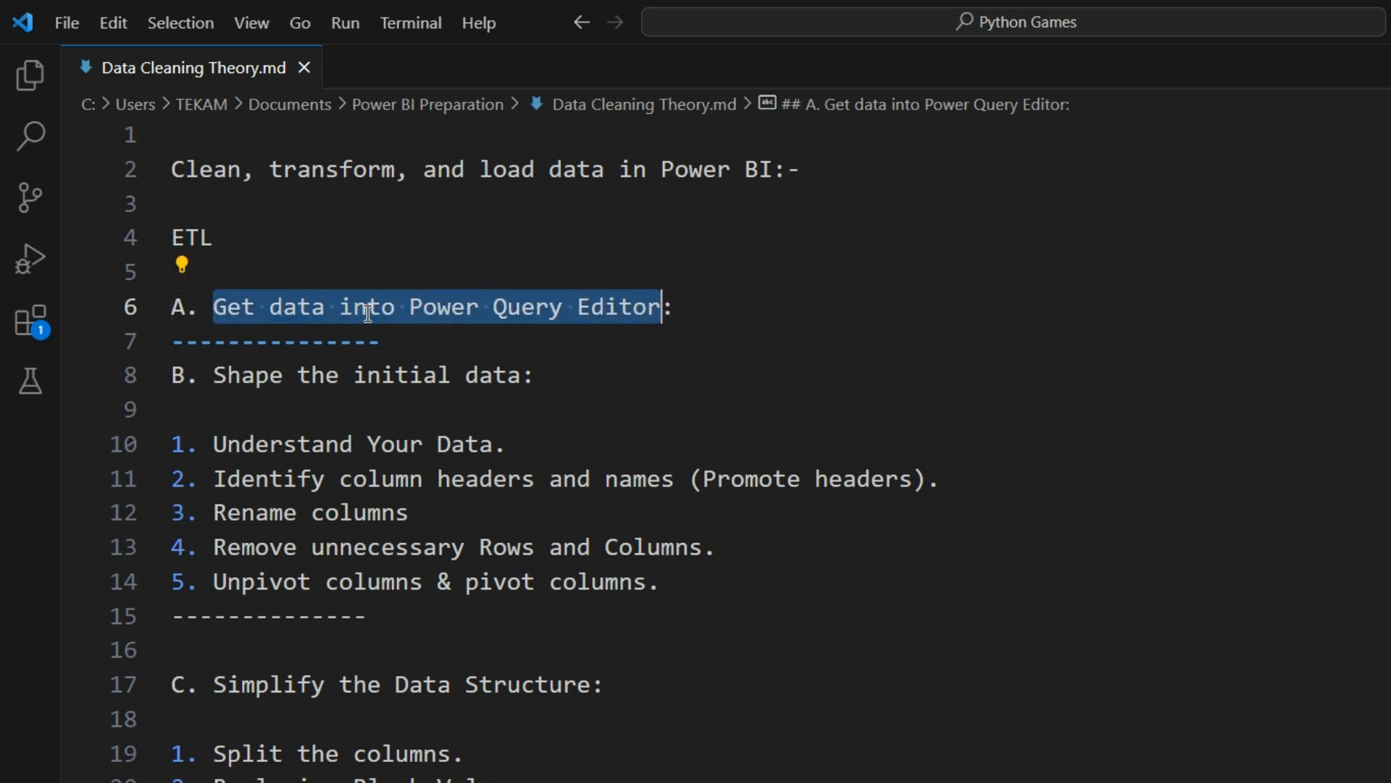
{"action": "left_click", "coordinate": [581, 377]}
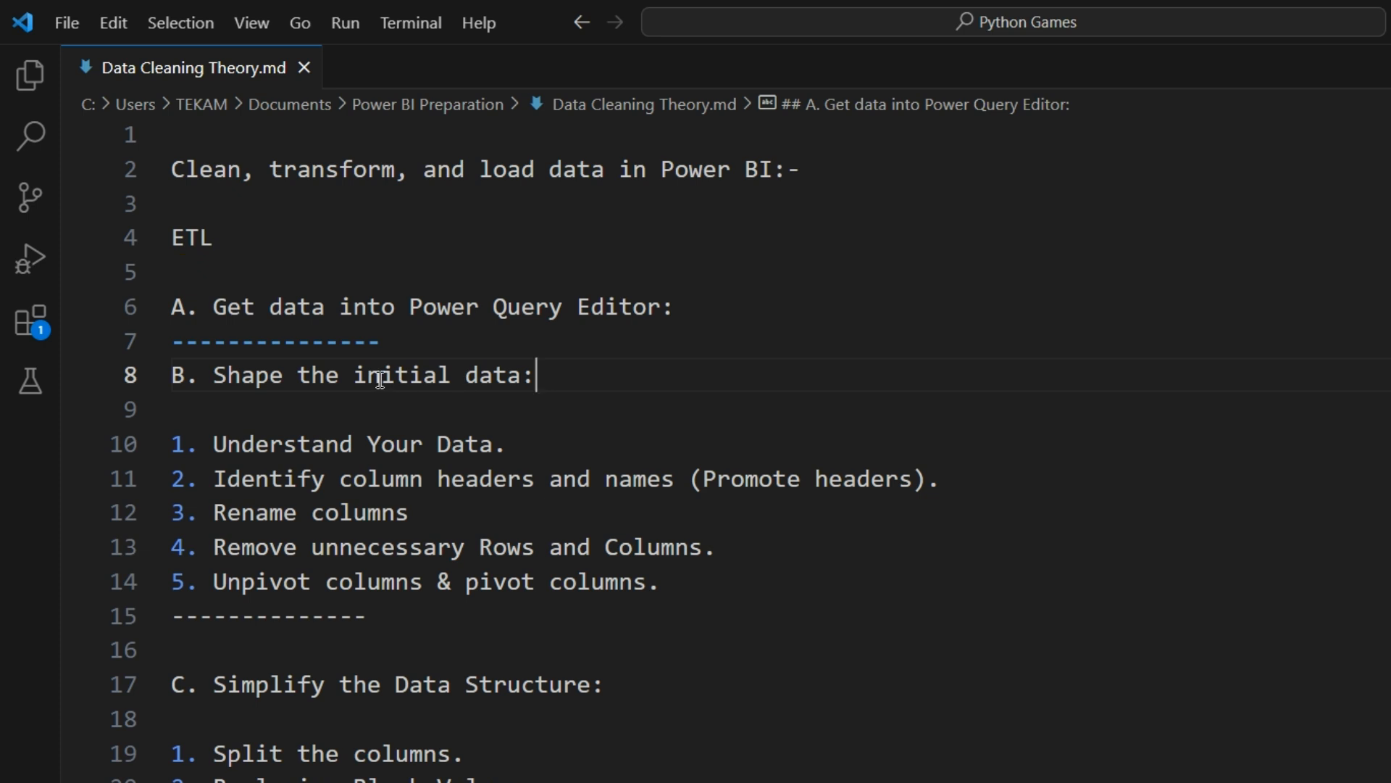
{"action": "left_click_drag", "start_coordinate": [215, 376], "coordinate": [520, 378]}
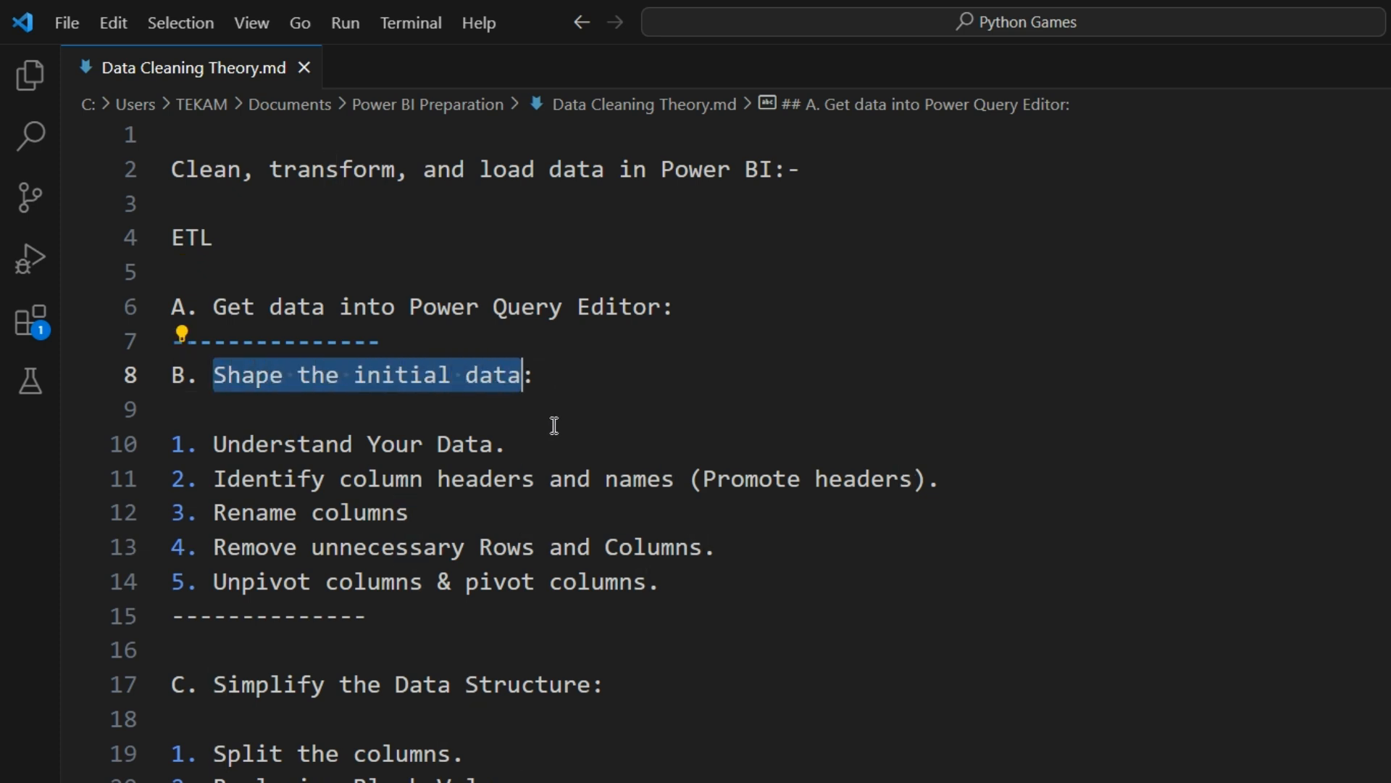
Review the five items under "Shape the initial data" in the notes, and highlight the whole section.
{"action": "left_click", "coordinate": [533, 439]}
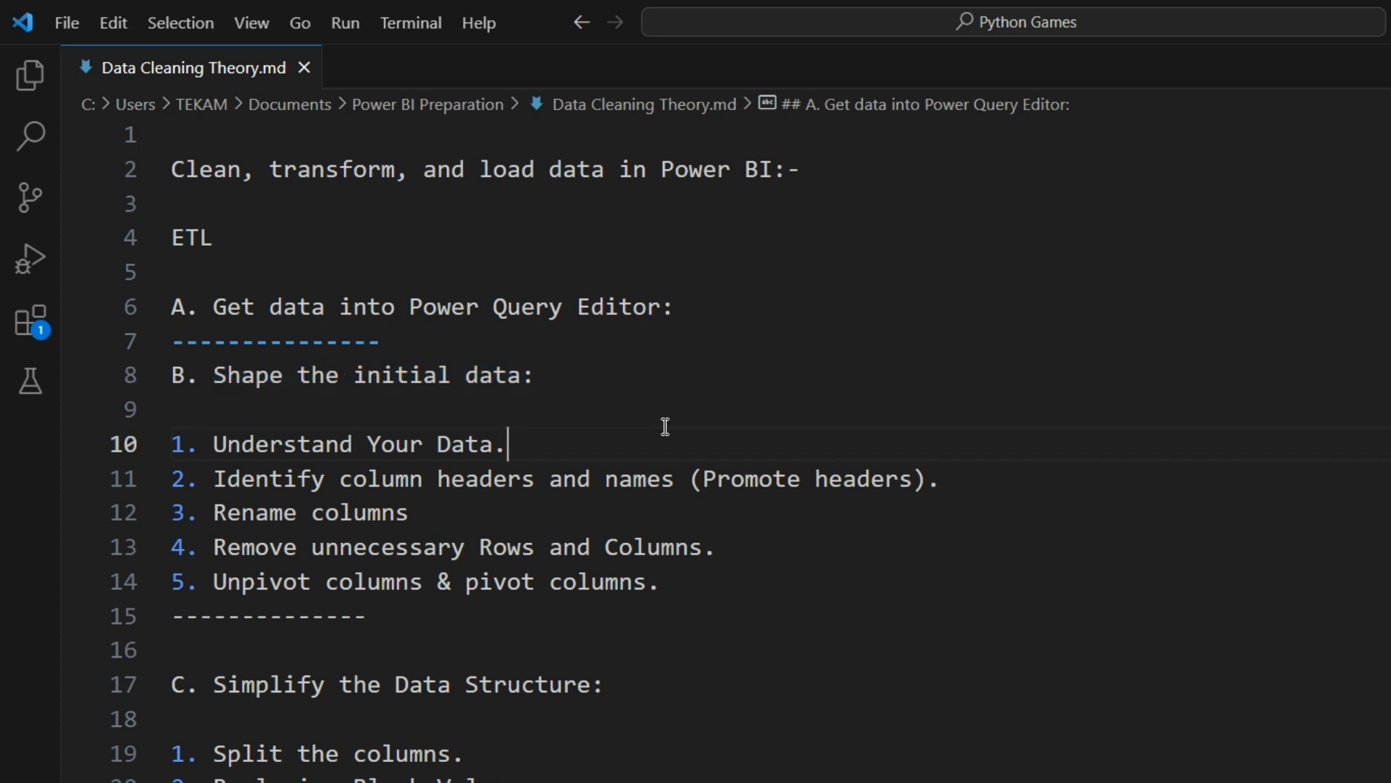
{"action": "left_click", "coordinate": [398, 479]}
{"action": "left_click", "coordinate": [761, 481]}
{"action": "left_click", "coordinate": [450, 512]}
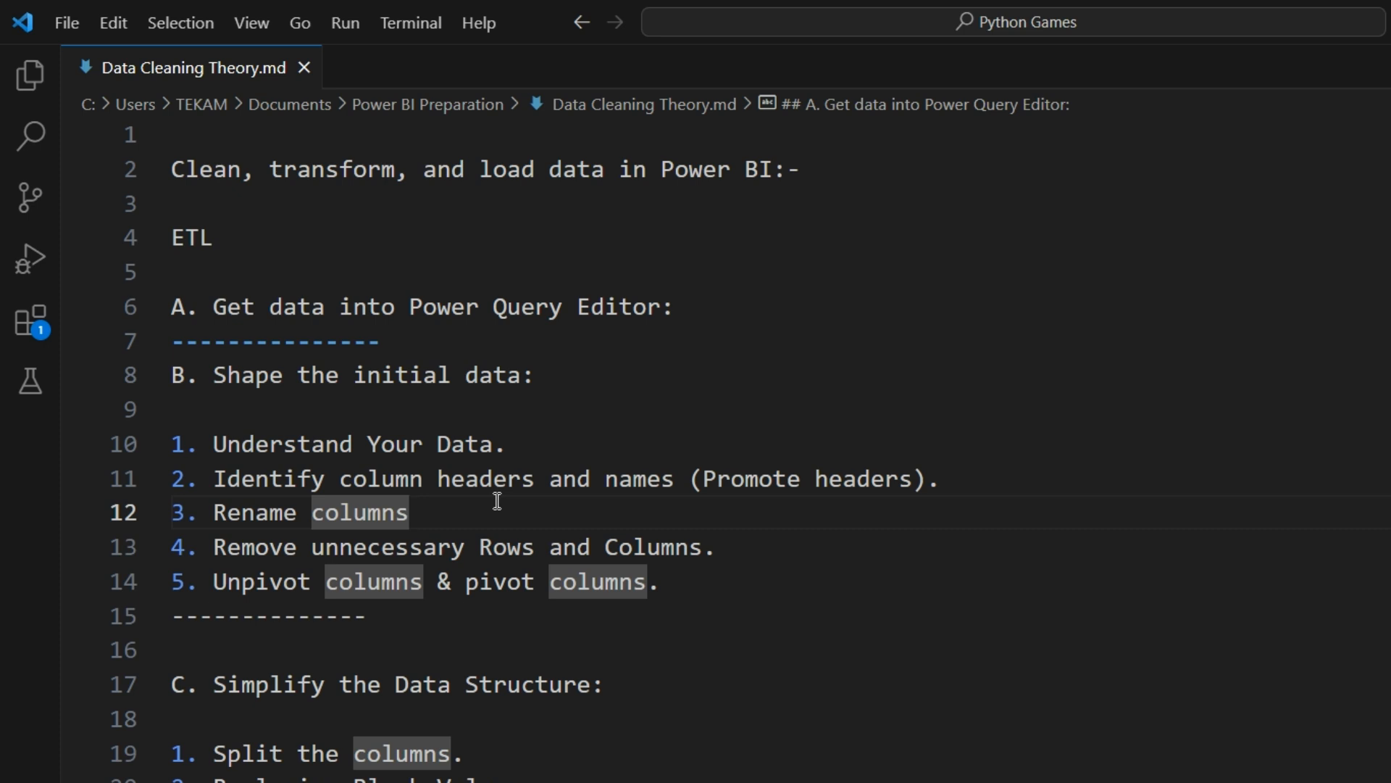
{"action": "left_click", "coordinate": [450, 551]}
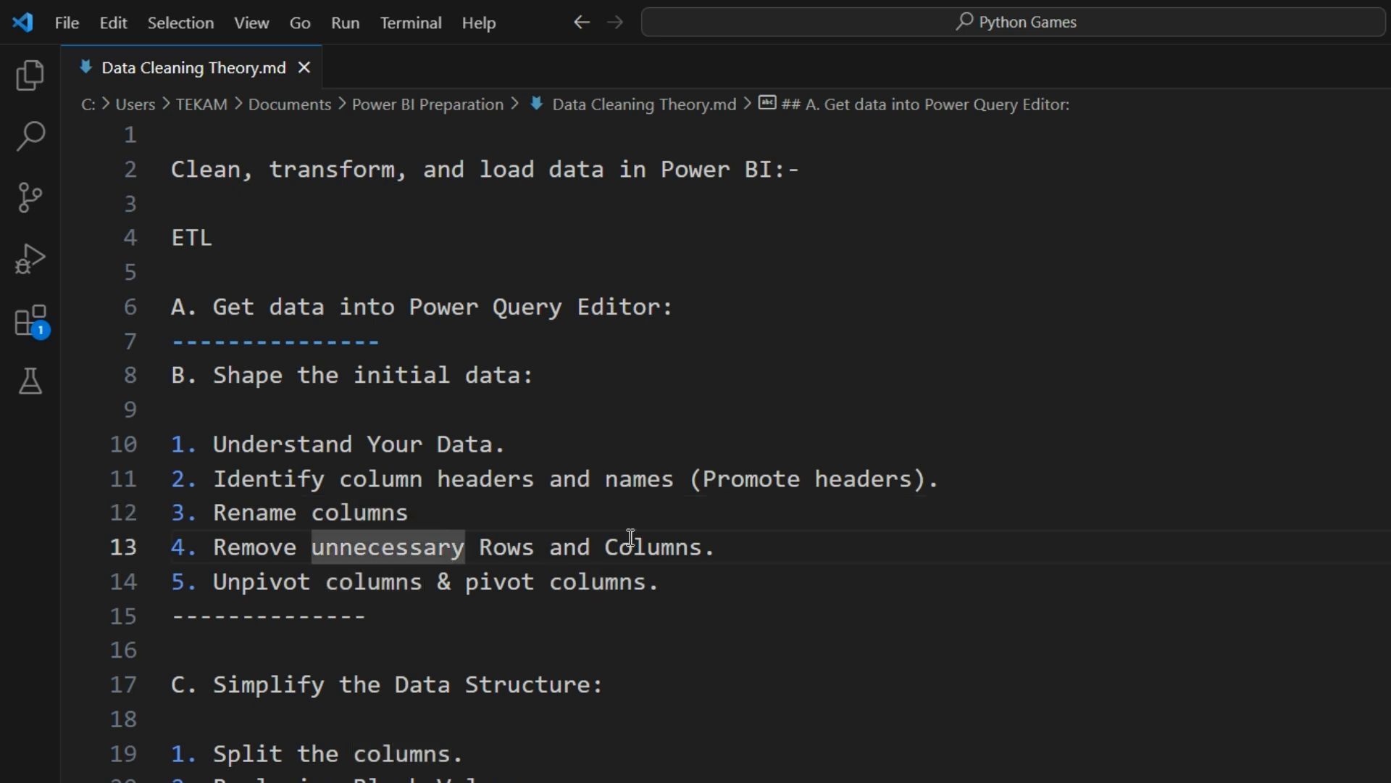
{"action": "left_click", "coordinate": [721, 549]}
{"action": "left_click", "coordinate": [690, 583]}
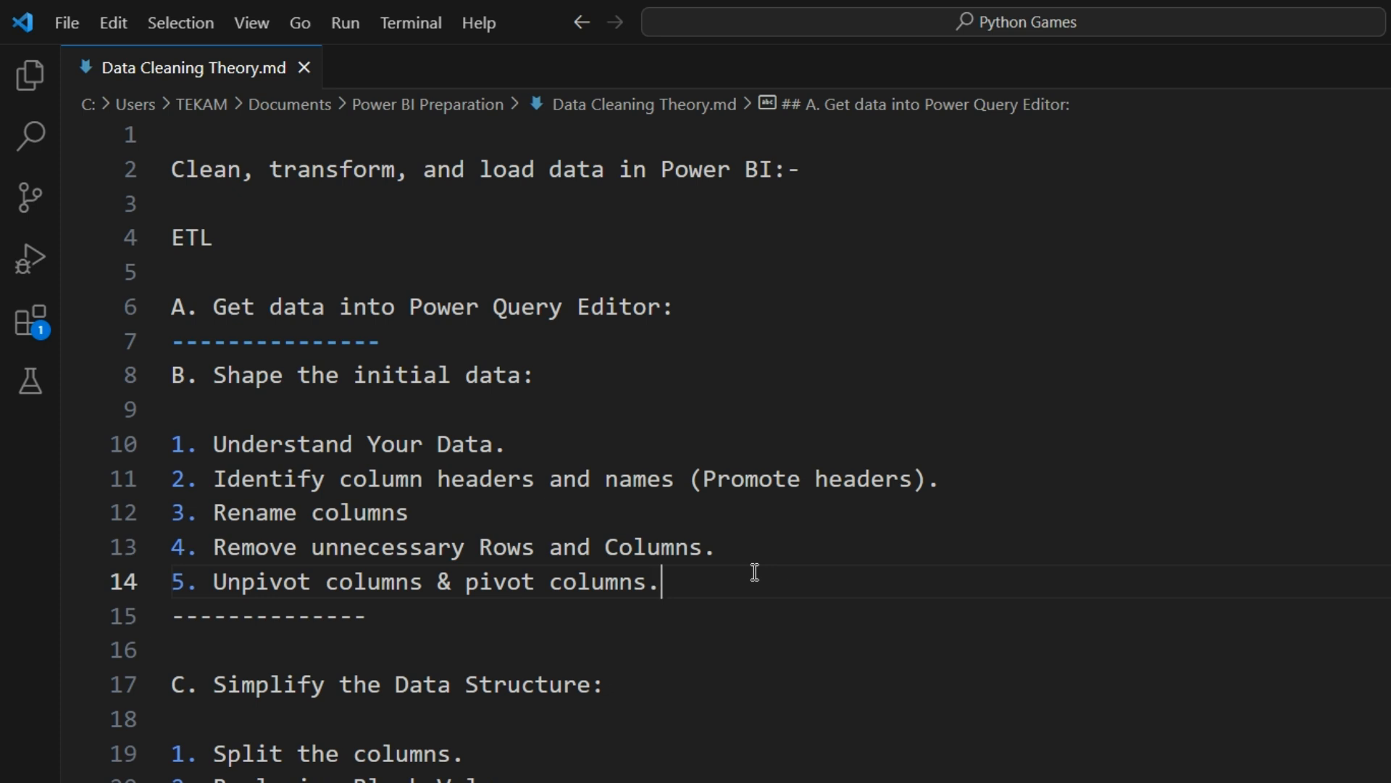
{"action": "left_click_drag", "start_coordinate": [707, 581], "coordinate": [216, 375]}
Review the five items under "Simplify the Data Structure" in the notes, highlighting the section from its heading through the last item.
{"action": "scroll", "coordinate": [635, 529], "scroll_direction": "down", "scroll_amount": 2}
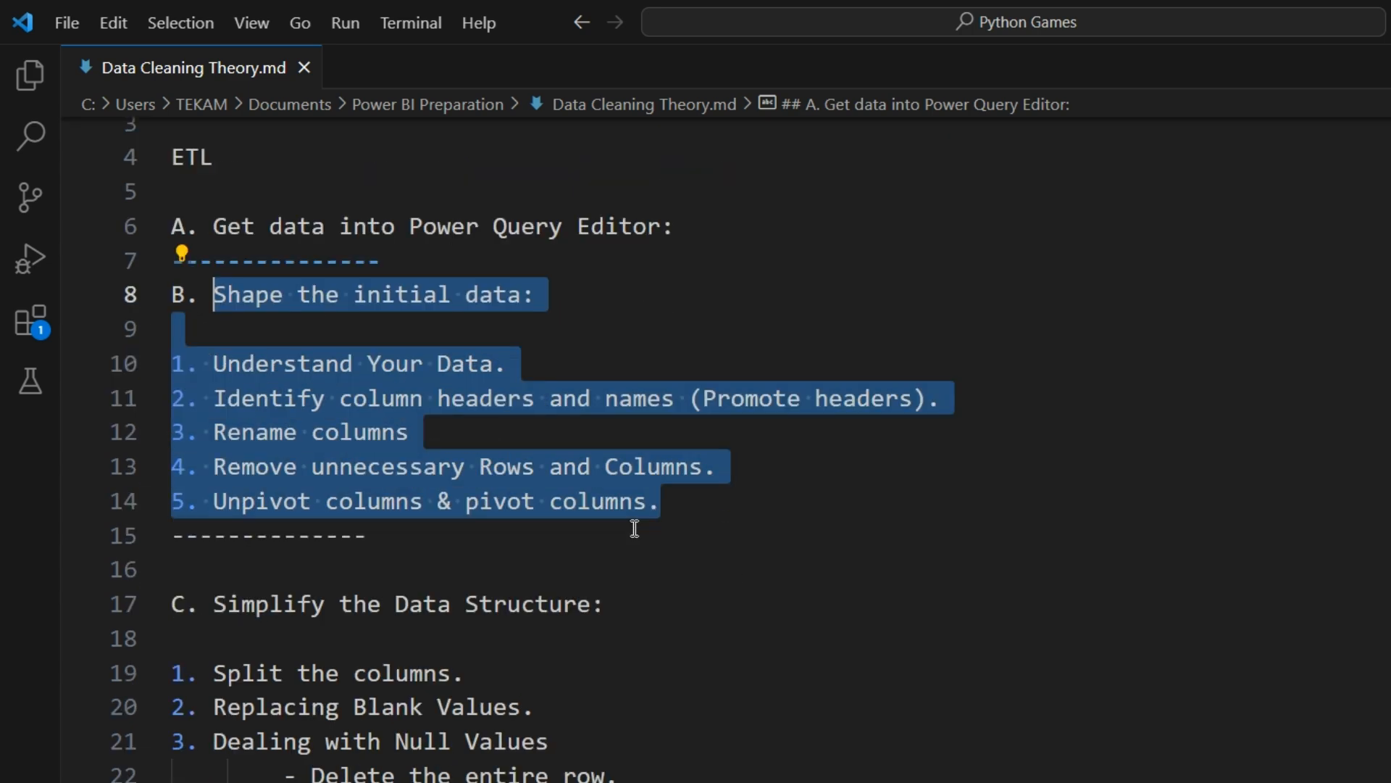
{"action": "scroll", "coordinate": [634, 528], "scroll_direction": "down", "scroll_amount": 1}
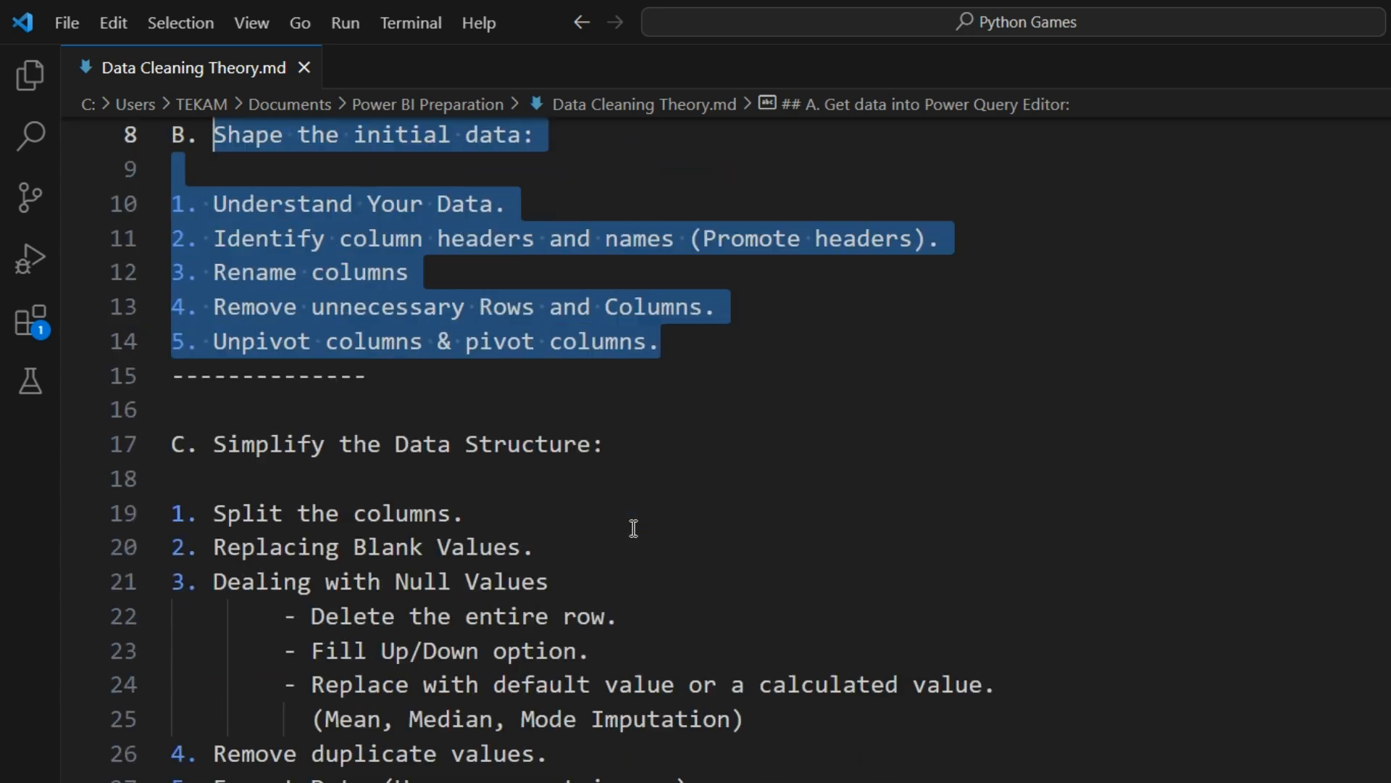
{"action": "left_click", "coordinate": [218, 445]}
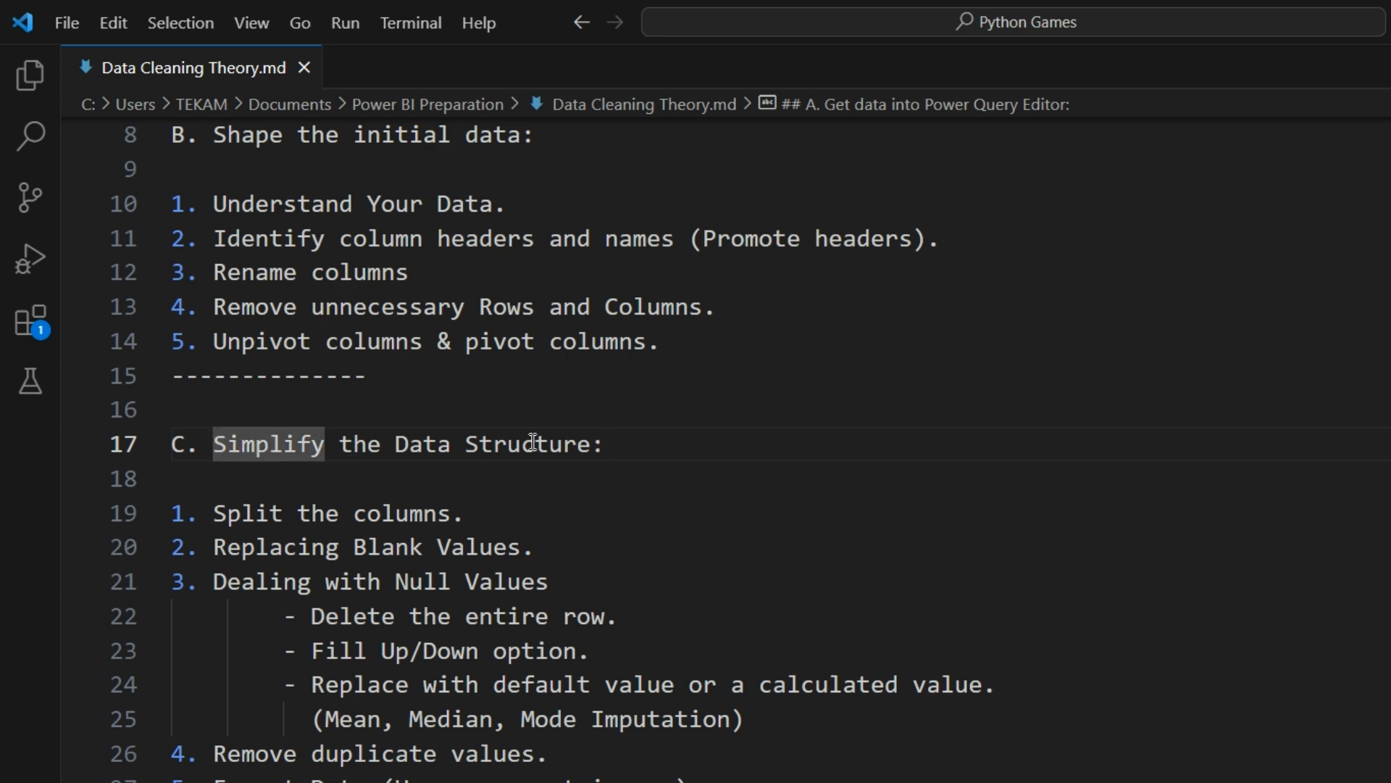
{"action": "left_click", "coordinate": [611, 442]}
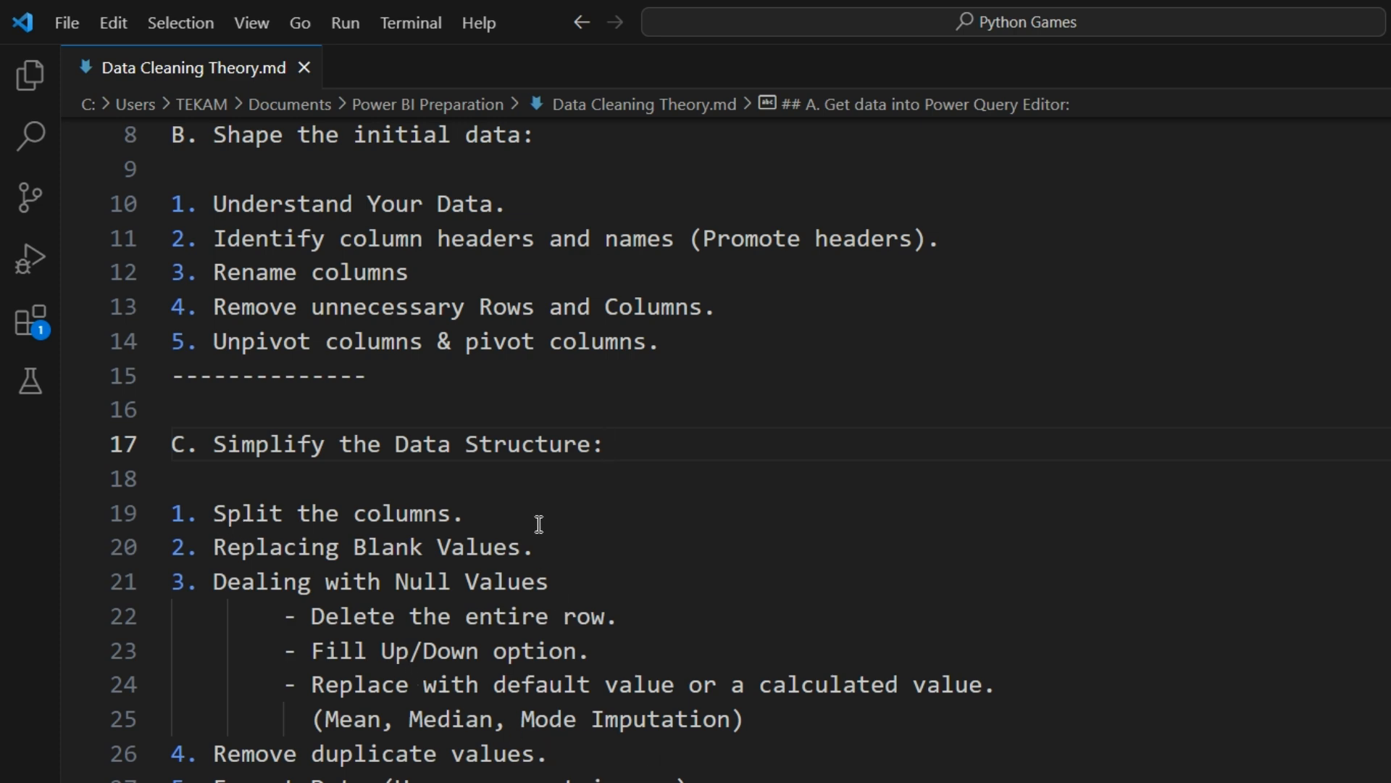
{"action": "left_click", "coordinate": [500, 506]}
{"action": "left_click", "coordinate": [580, 544]}
{"action": "left_click", "coordinate": [589, 577]}
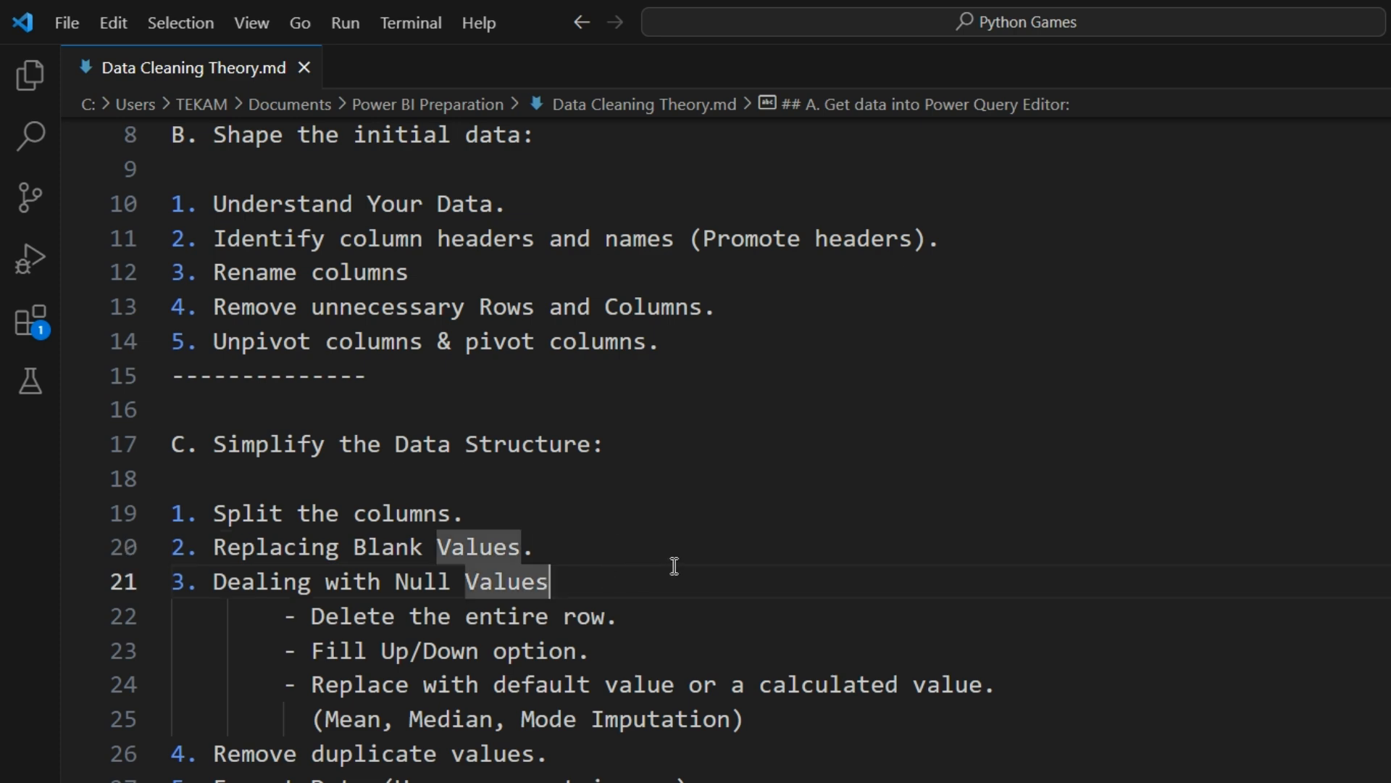
{"action": "left_click", "coordinate": [553, 754]}
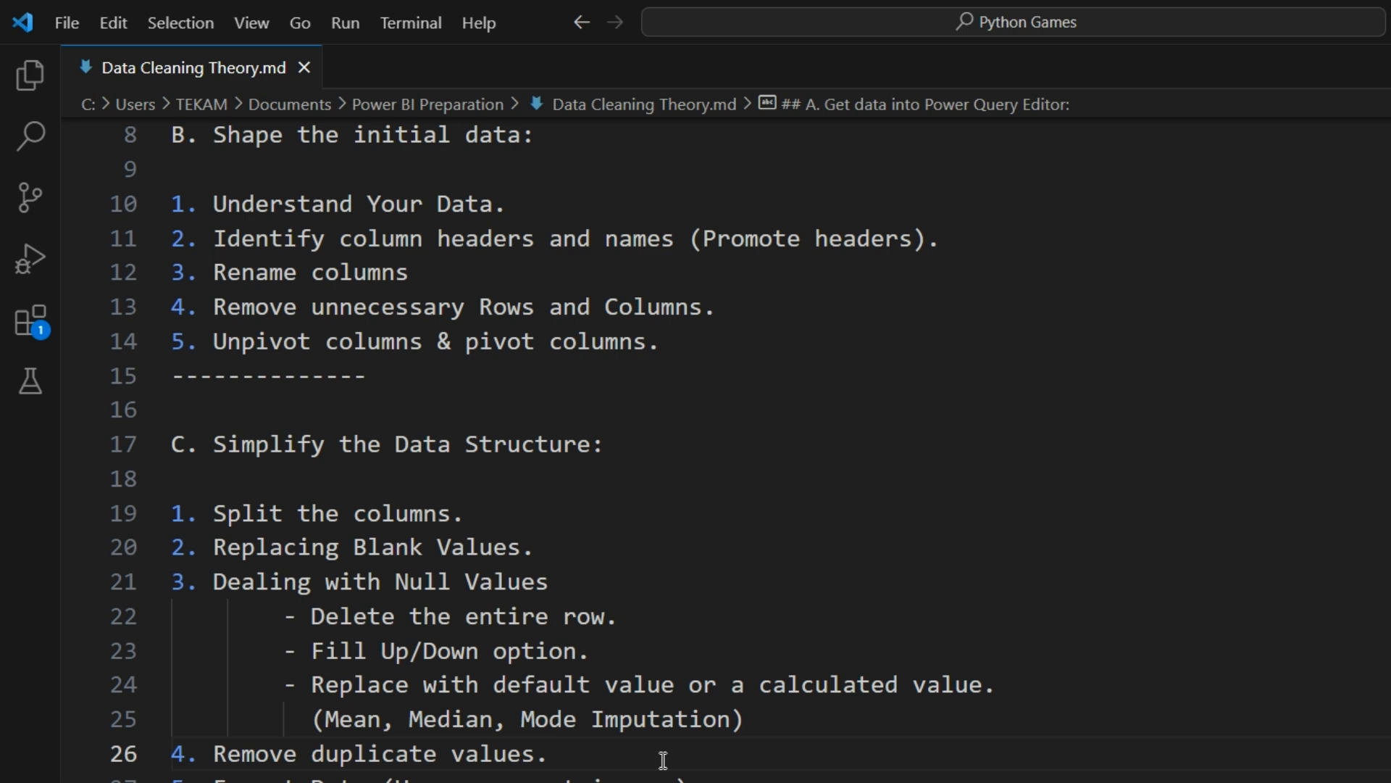
{"action": "left_click", "coordinate": [368, 780]}
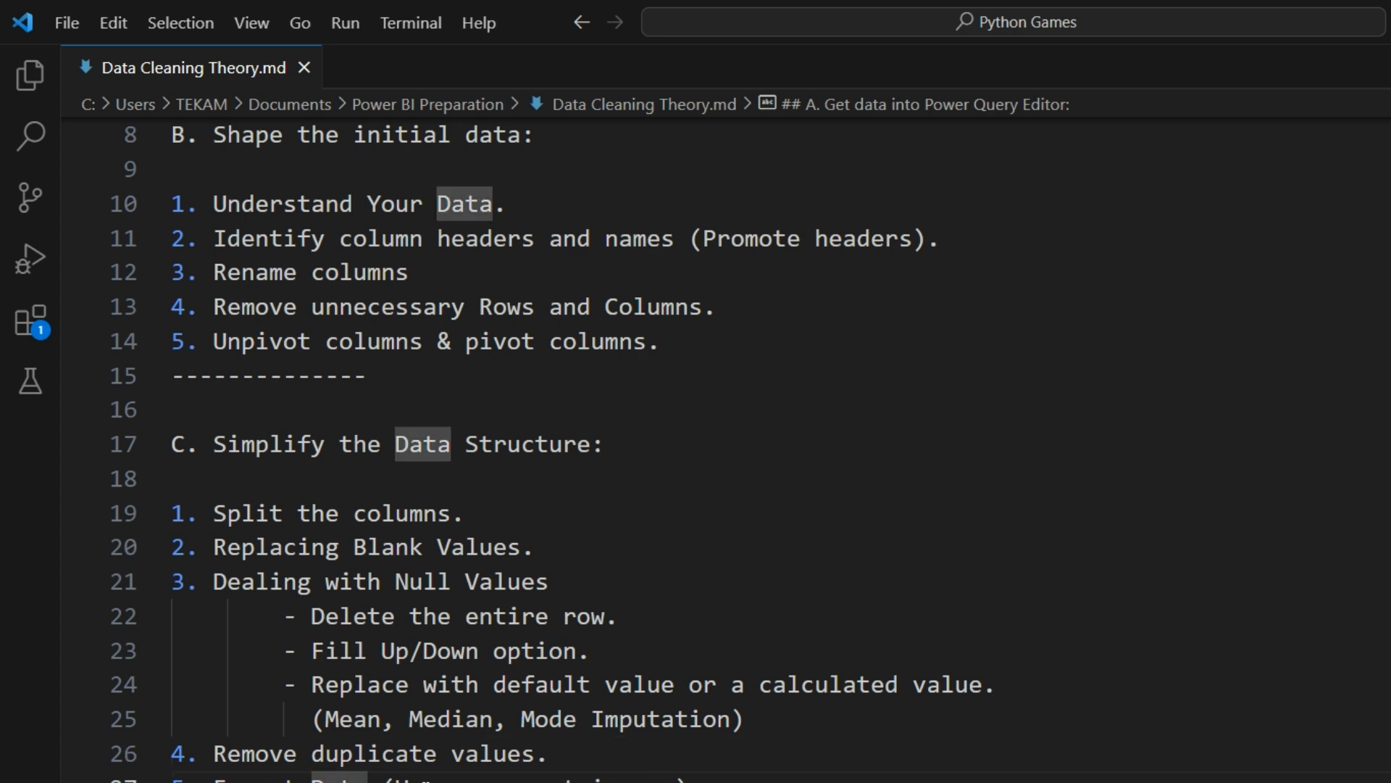
{"action": "double_click", "coordinate": [177, 444]}
{"action": "left_click_drag", "start_coordinate": [258, 507], "coordinate": [694, 781]}
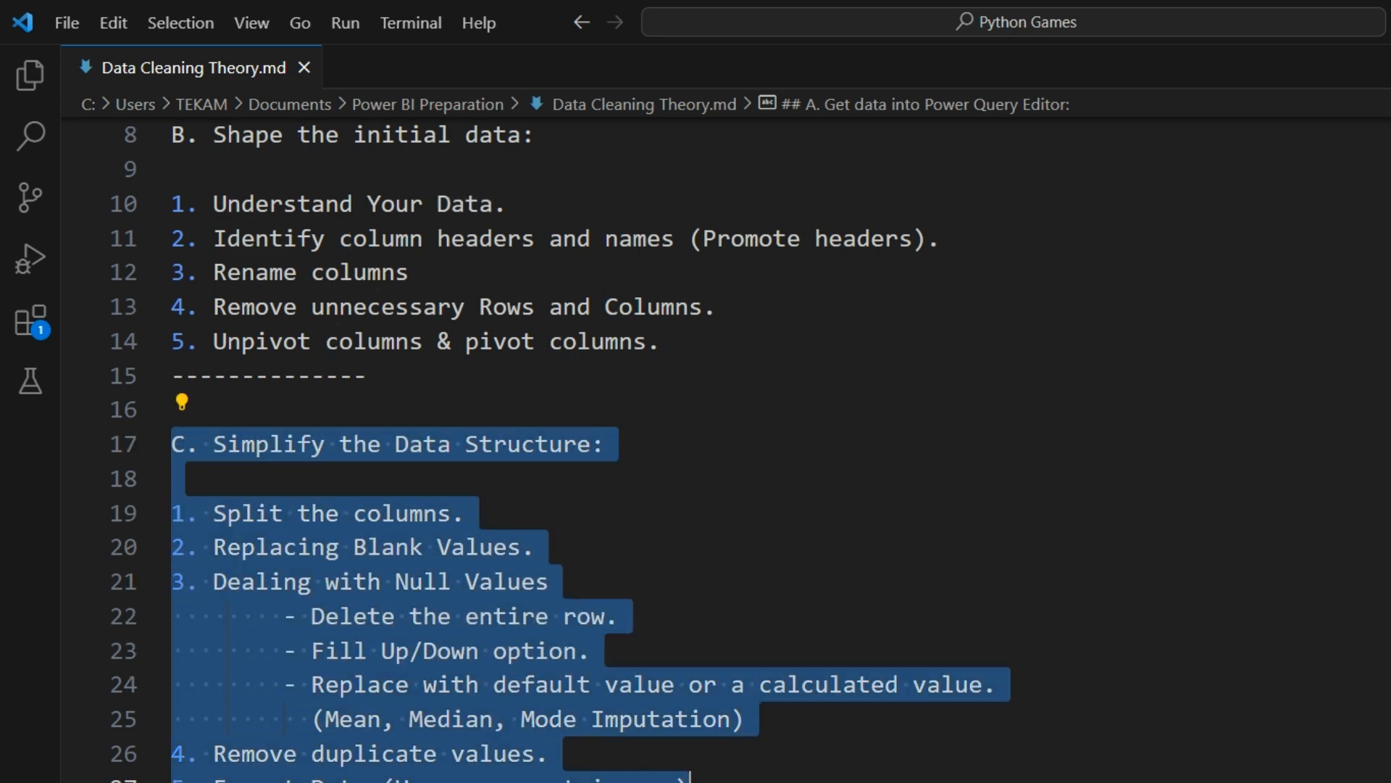
{"action": "left_click", "coordinate": [598, 513]}
{"action": "scroll", "coordinate": [598, 513], "scroll_direction": "down", "scroll_amount": 2}
{"action": "left_click", "coordinate": [620, 390]}
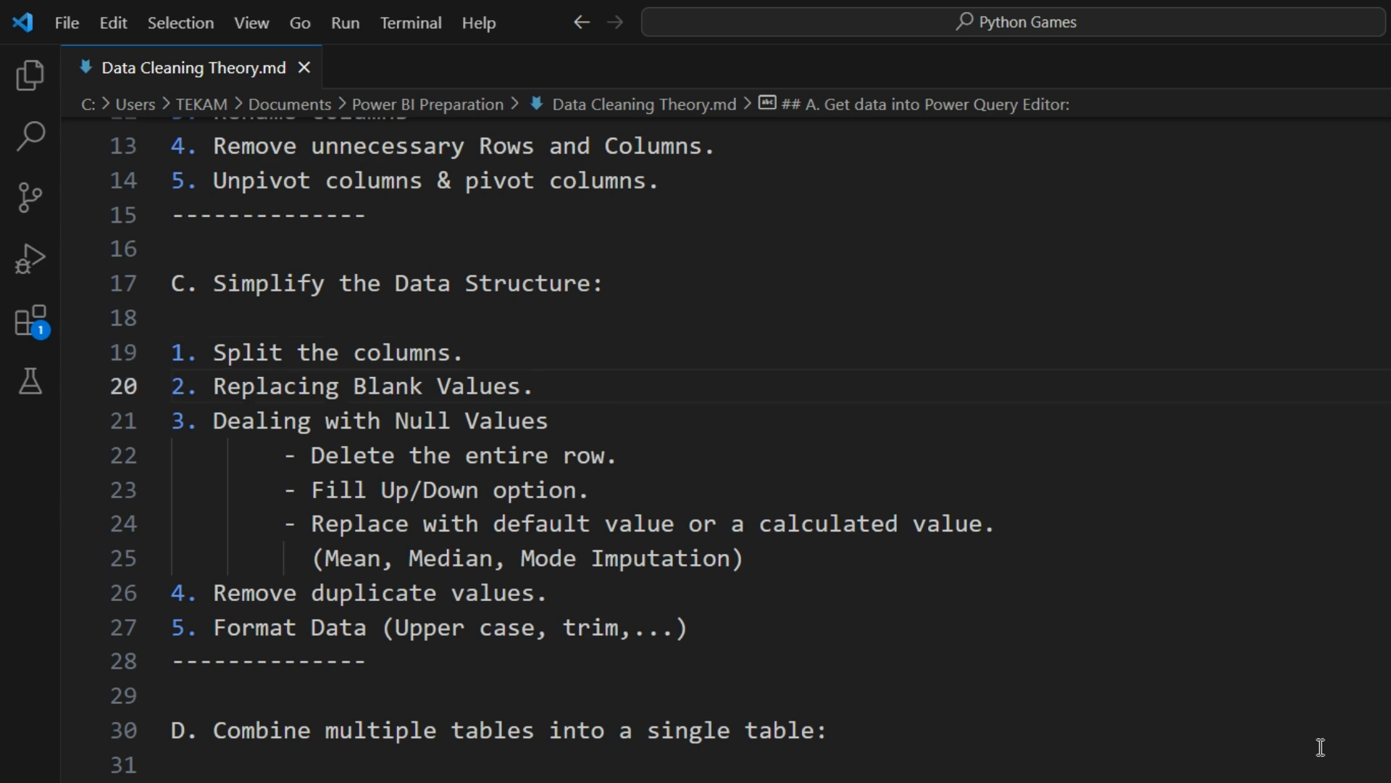
Switch to Power Query Editor and examine the Full Name, Region, Product ID, Channel and Units columns of the Sales query.
{"action": "mouse_move", "coordinate": [1097, 779]}
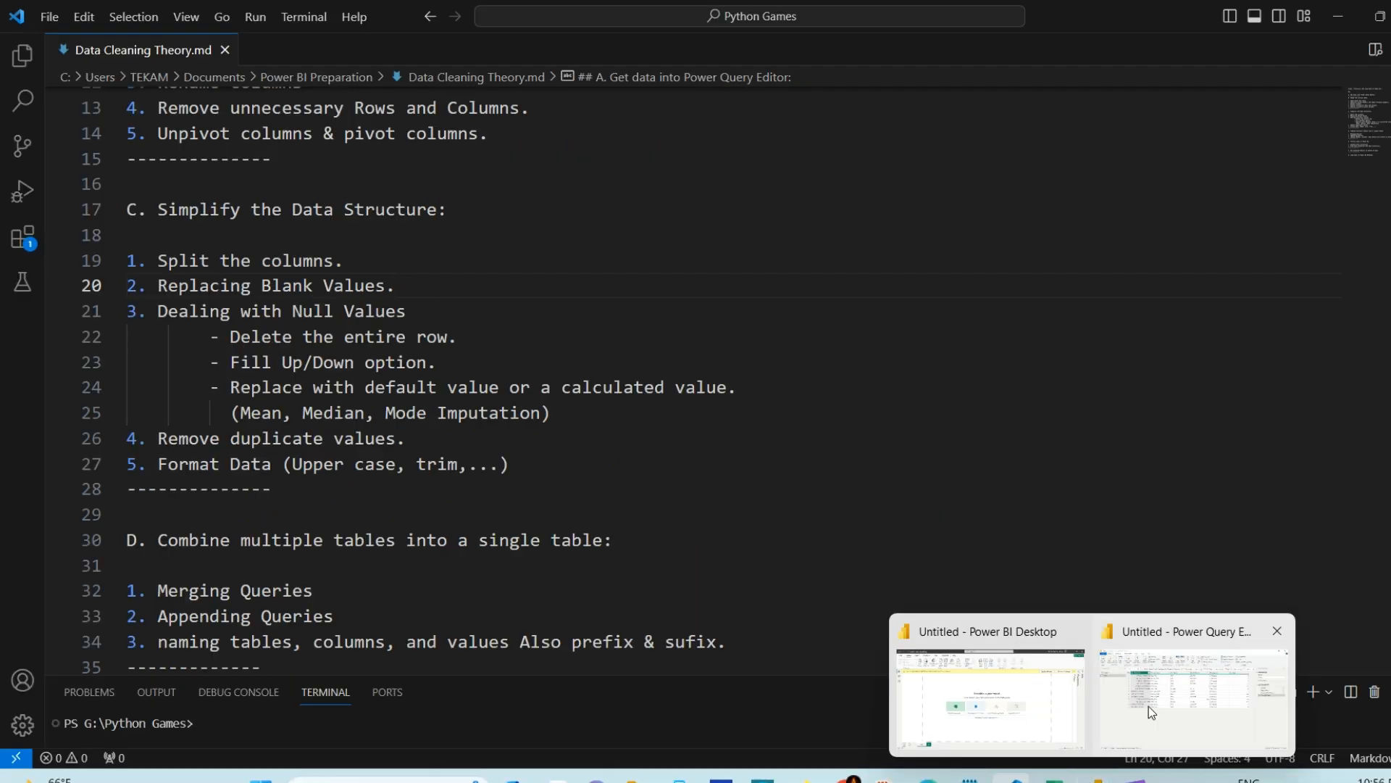
{"action": "left_click", "coordinate": [1148, 714]}
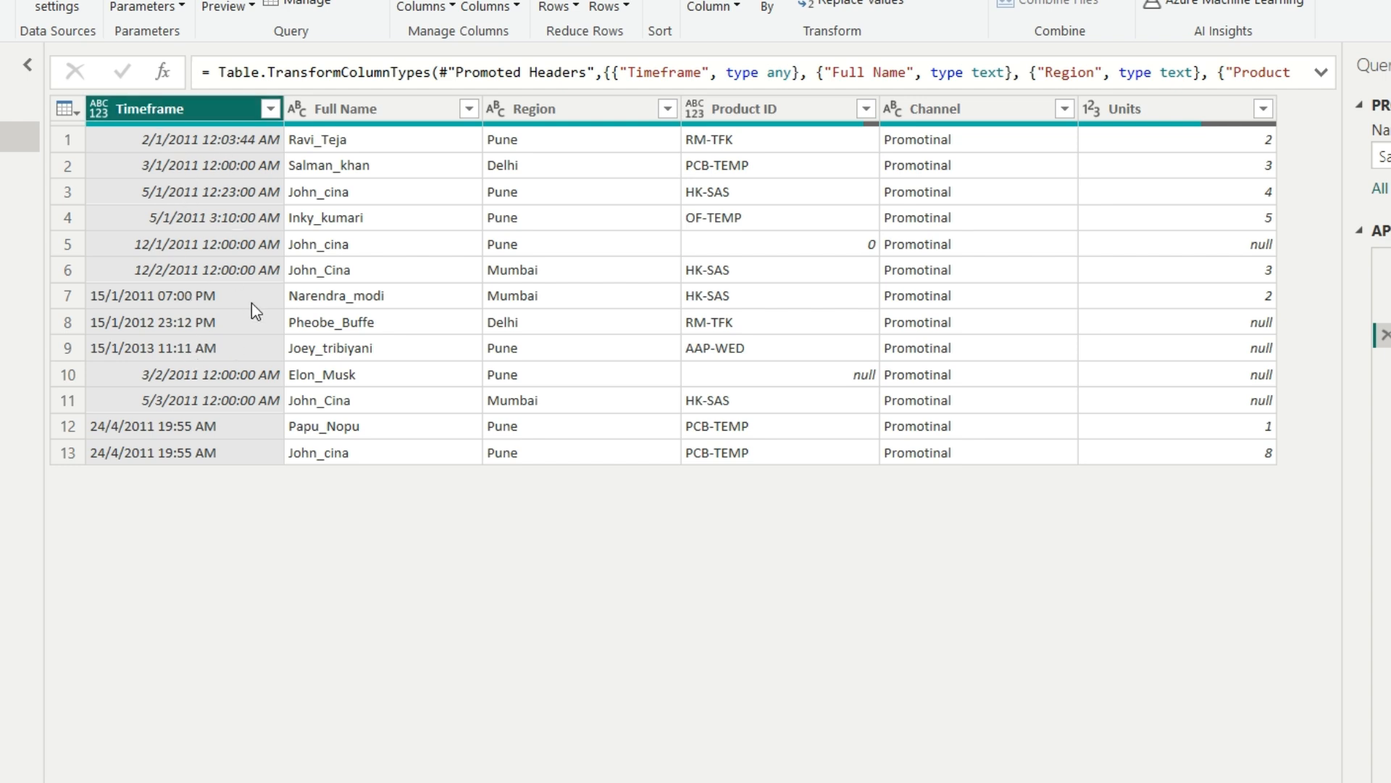
{"action": "left_click", "coordinate": [356, 112]}
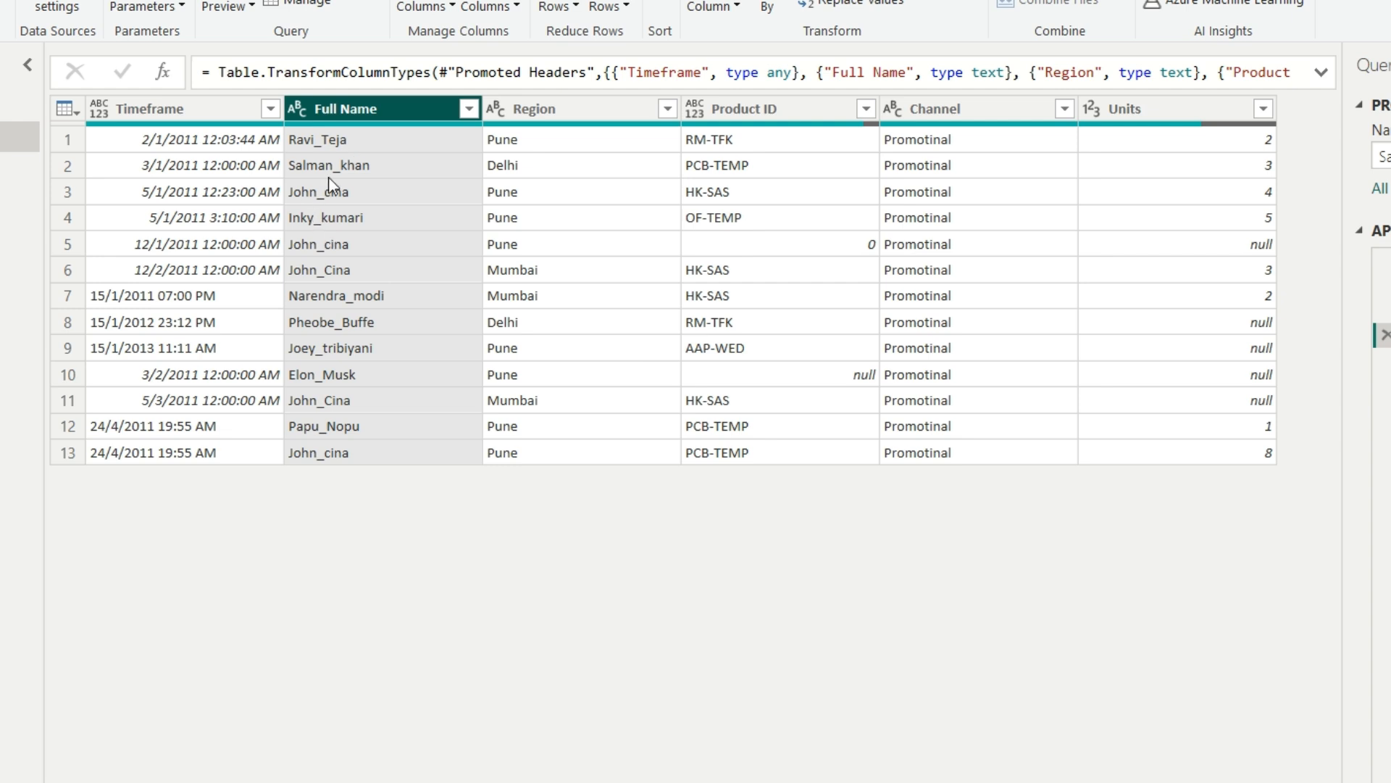
{"action": "left_click", "coordinate": [555, 109]}
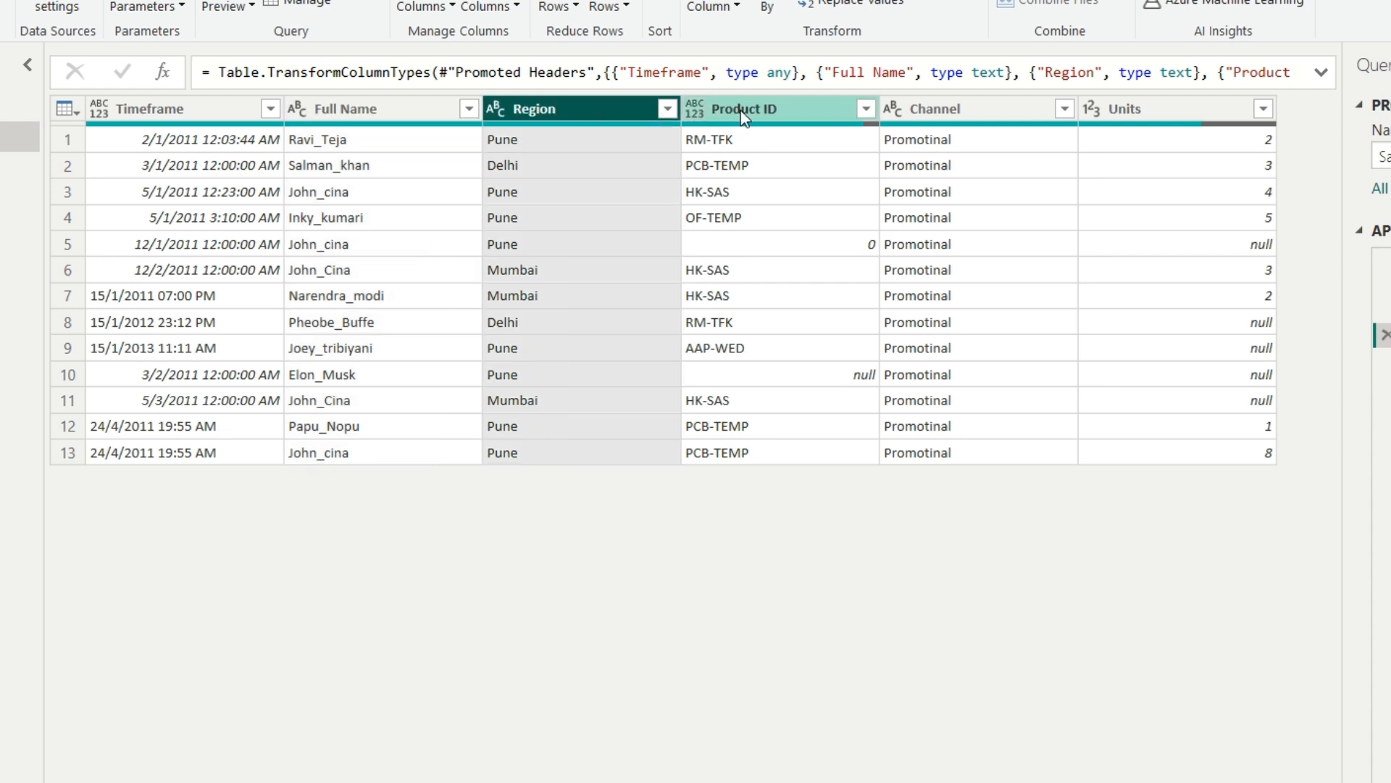
{"action": "left_click", "coordinate": [759, 116]}
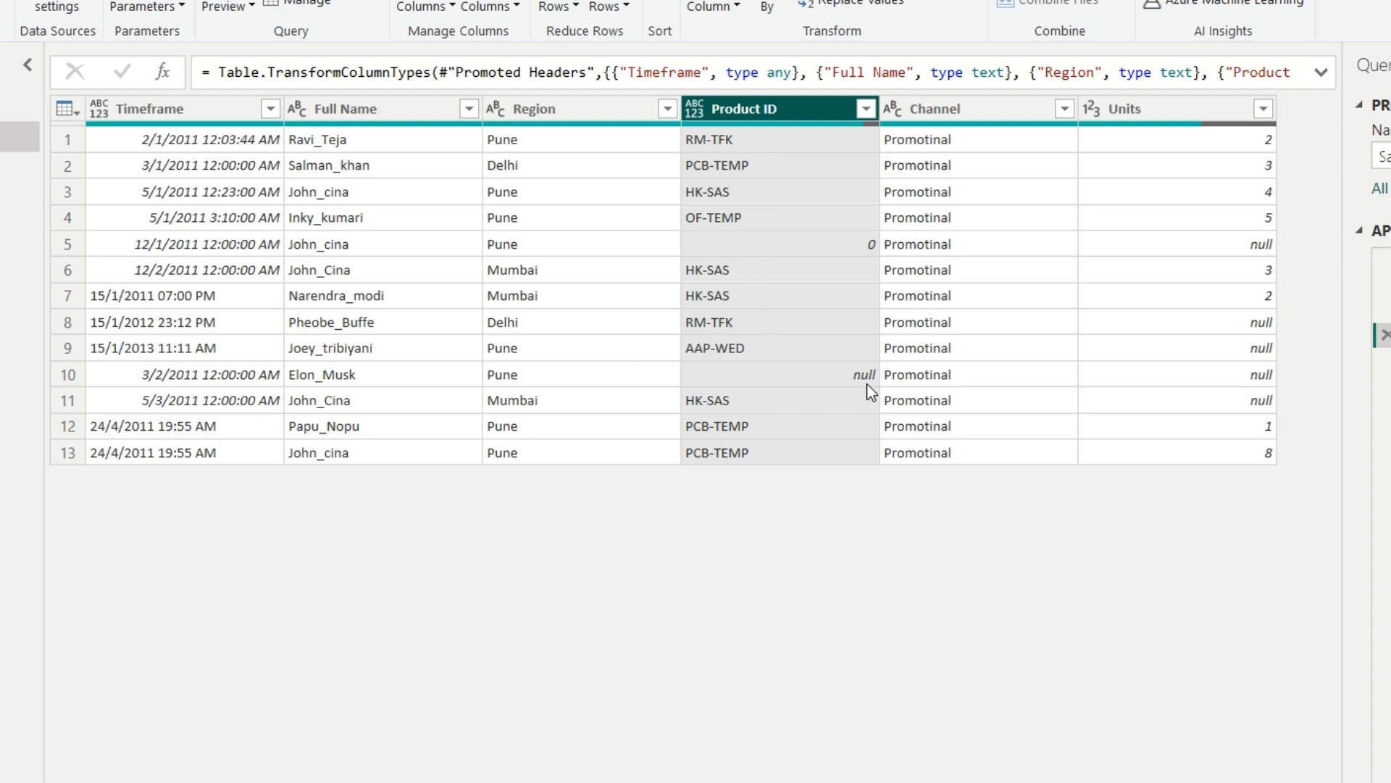
{"action": "left_click", "coordinate": [942, 110]}
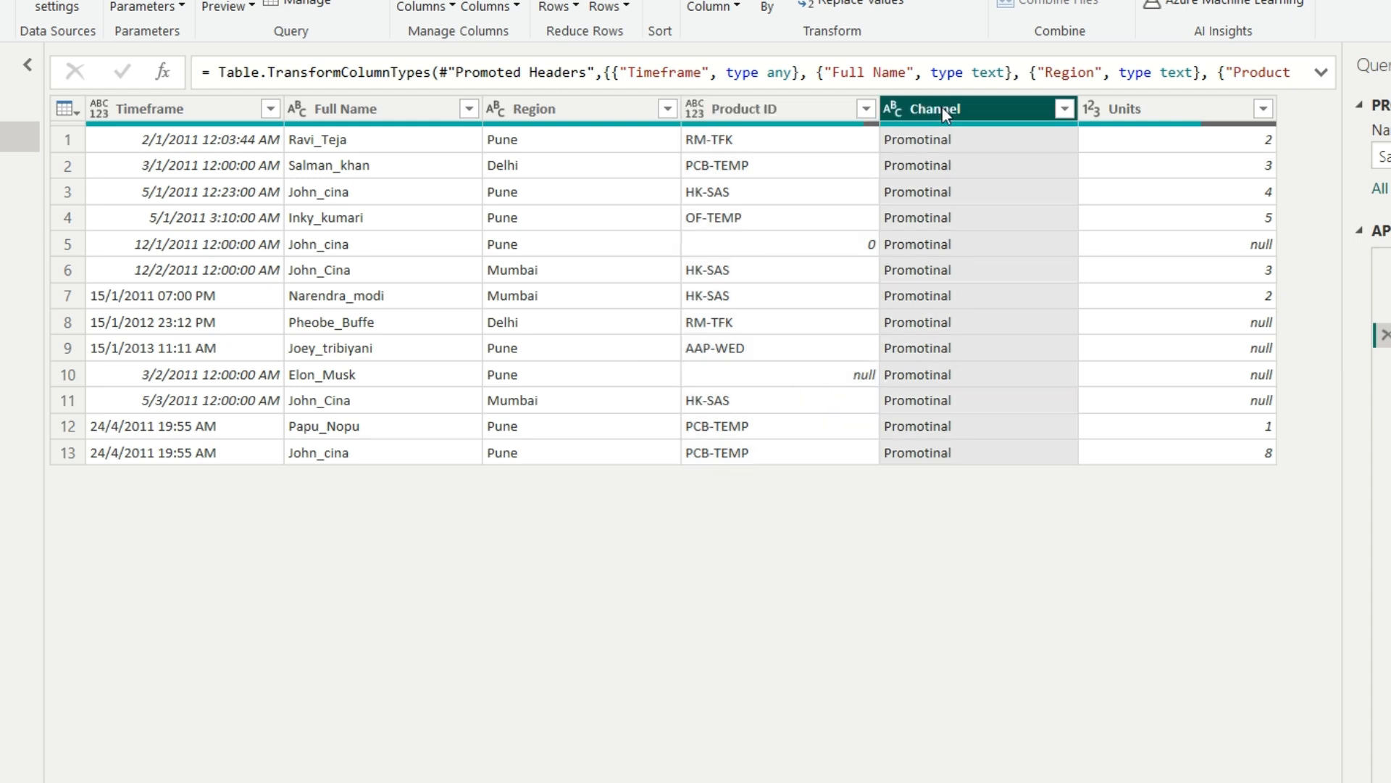
{"action": "left_click", "coordinate": [1146, 108]}
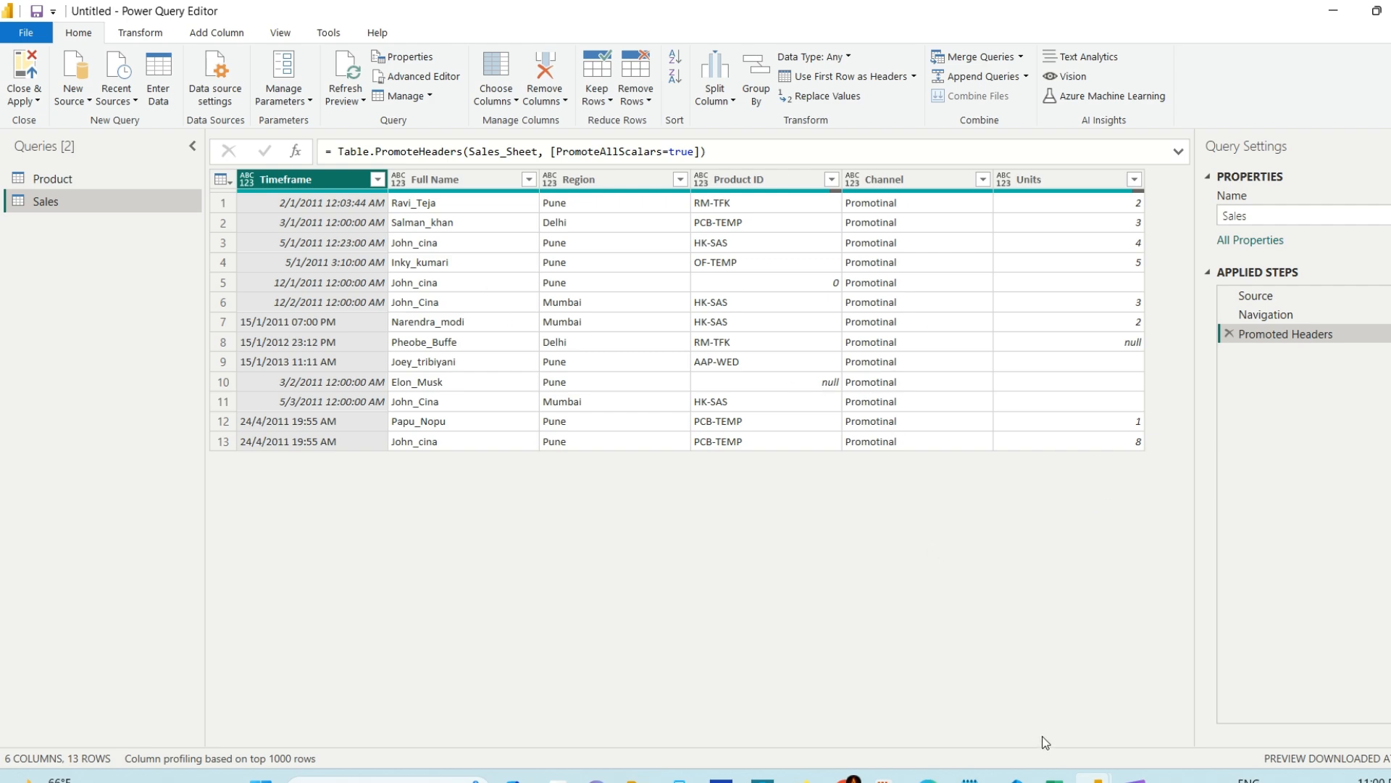
Return to the VS Code notes and highlight the item "Split the columns." under "Simplify the Data Structure".
{"action": "left_click", "coordinate": [1015, 775]}
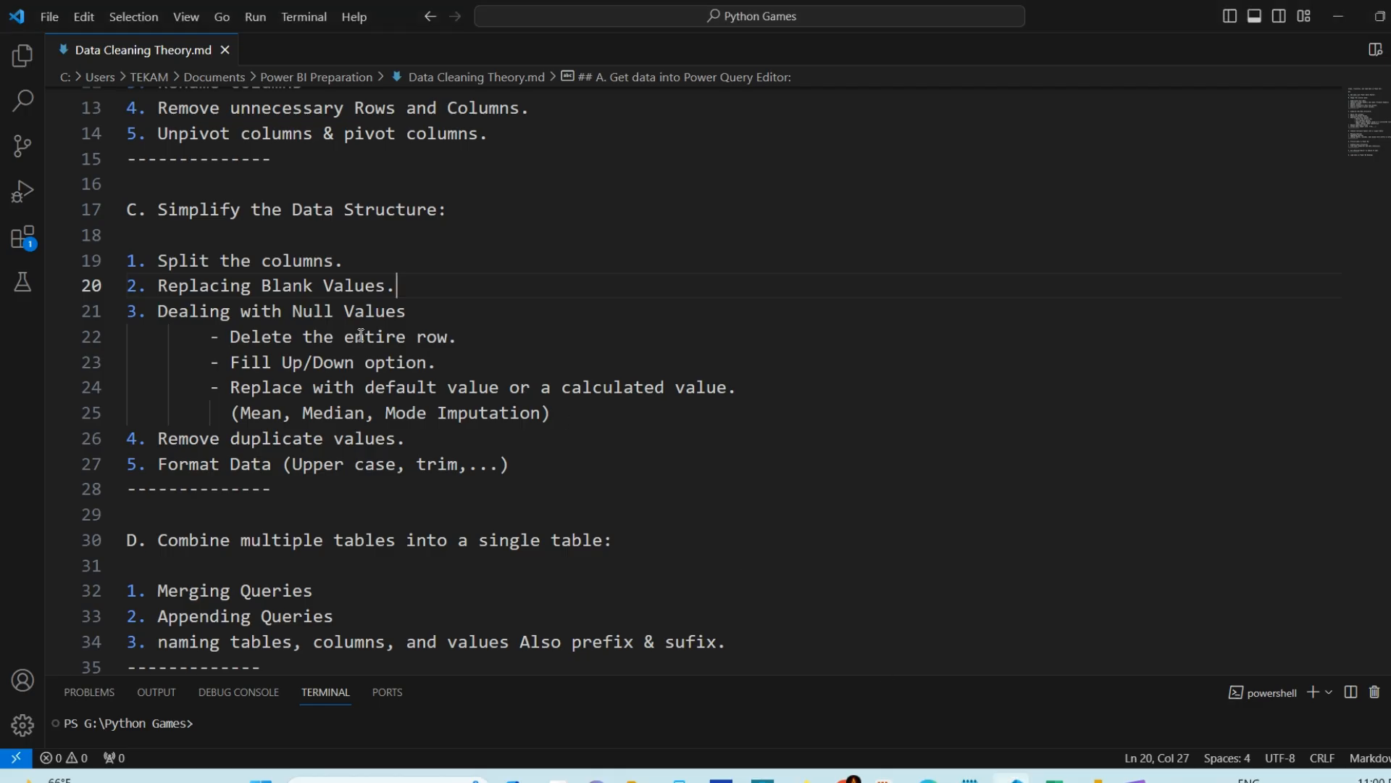
{"action": "scroll", "coordinate": [325, 297], "scroll_direction": "up", "scroll_amount": 1}
{"action": "left_click_drag", "start_coordinate": [158, 319], "coordinate": [386, 326]}
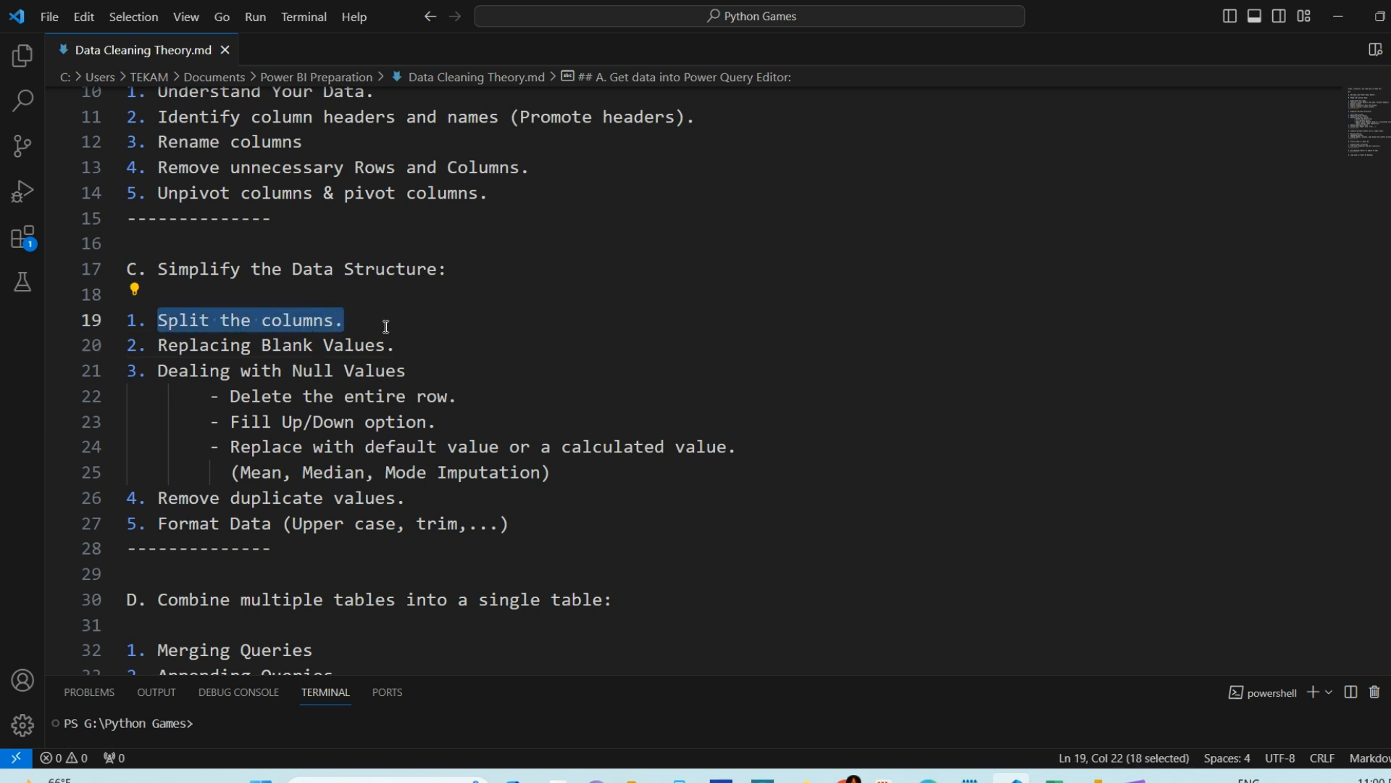
{"action": "left_click", "coordinate": [385, 326]}
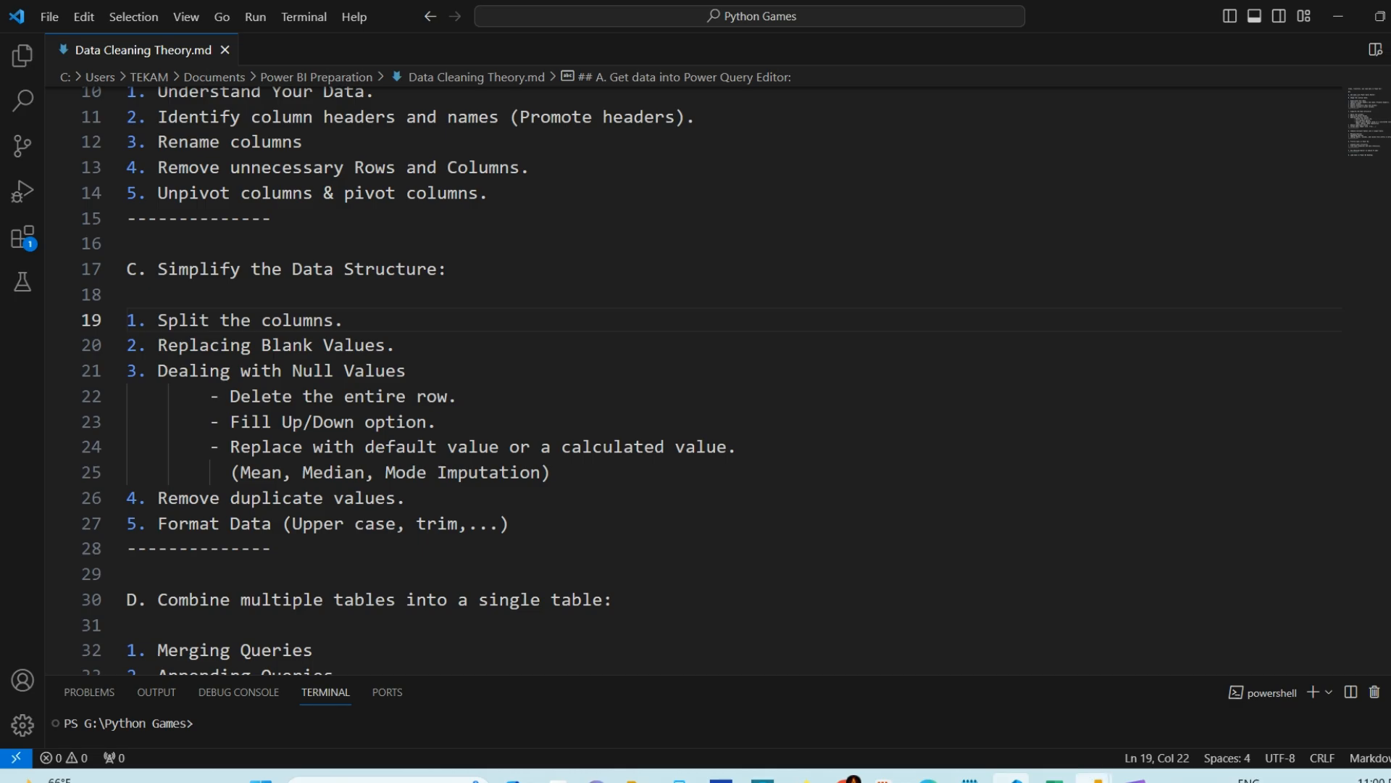
Switch to Power Query Editor and split the Sales query's Timeframe column by a space at the left-most delimiter.
{"action": "mouse_move", "coordinate": [1098, 779]}
{"action": "left_click", "coordinate": [1159, 714]}
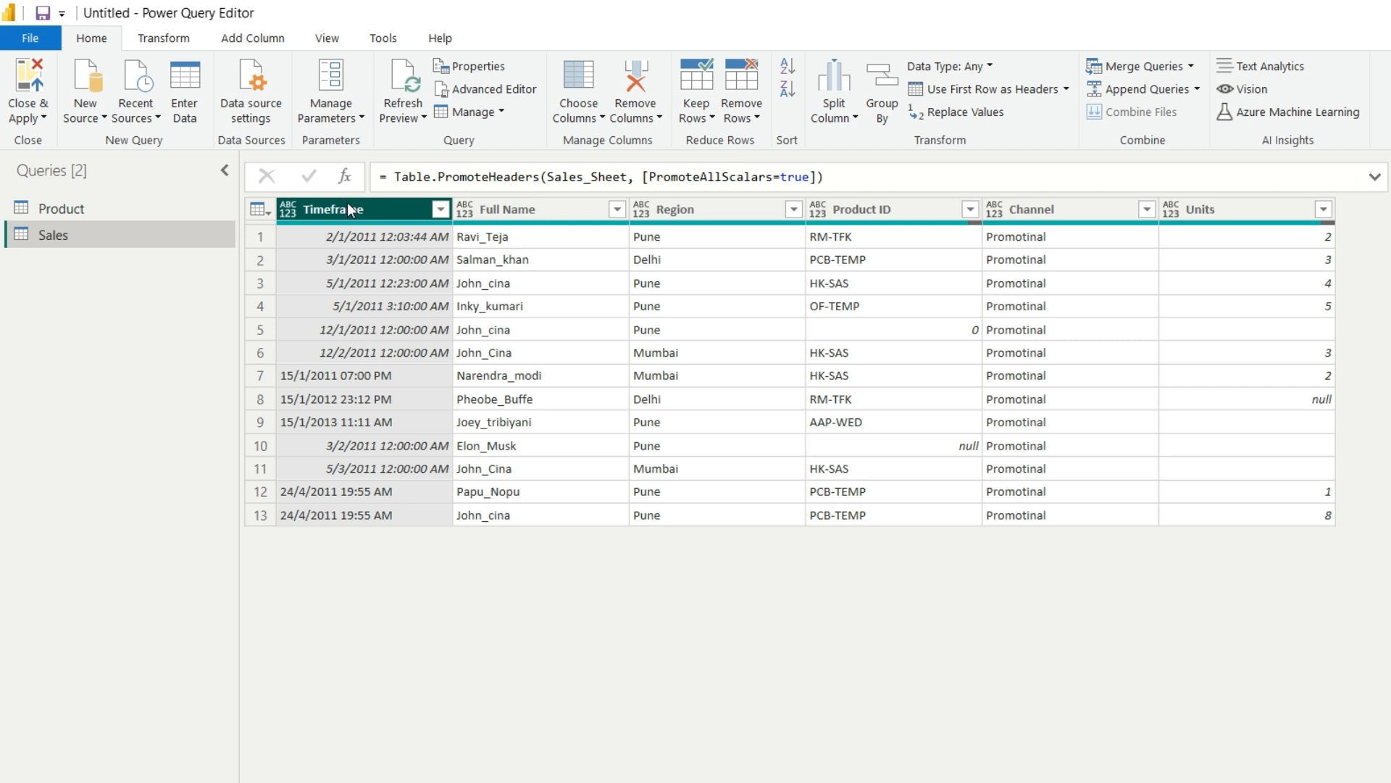
{"action": "left_click", "coordinate": [479, 210]}
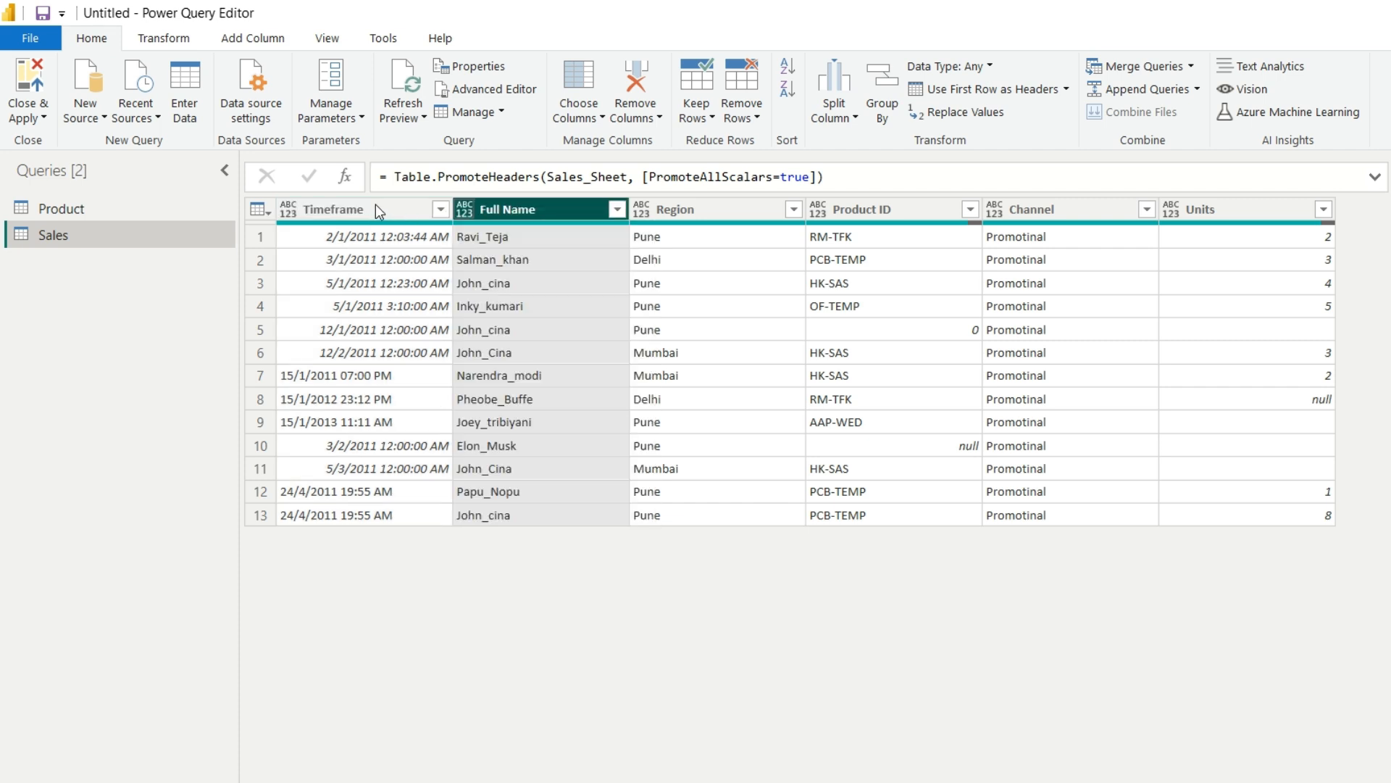
{"action": "left_click", "coordinate": [327, 204]}
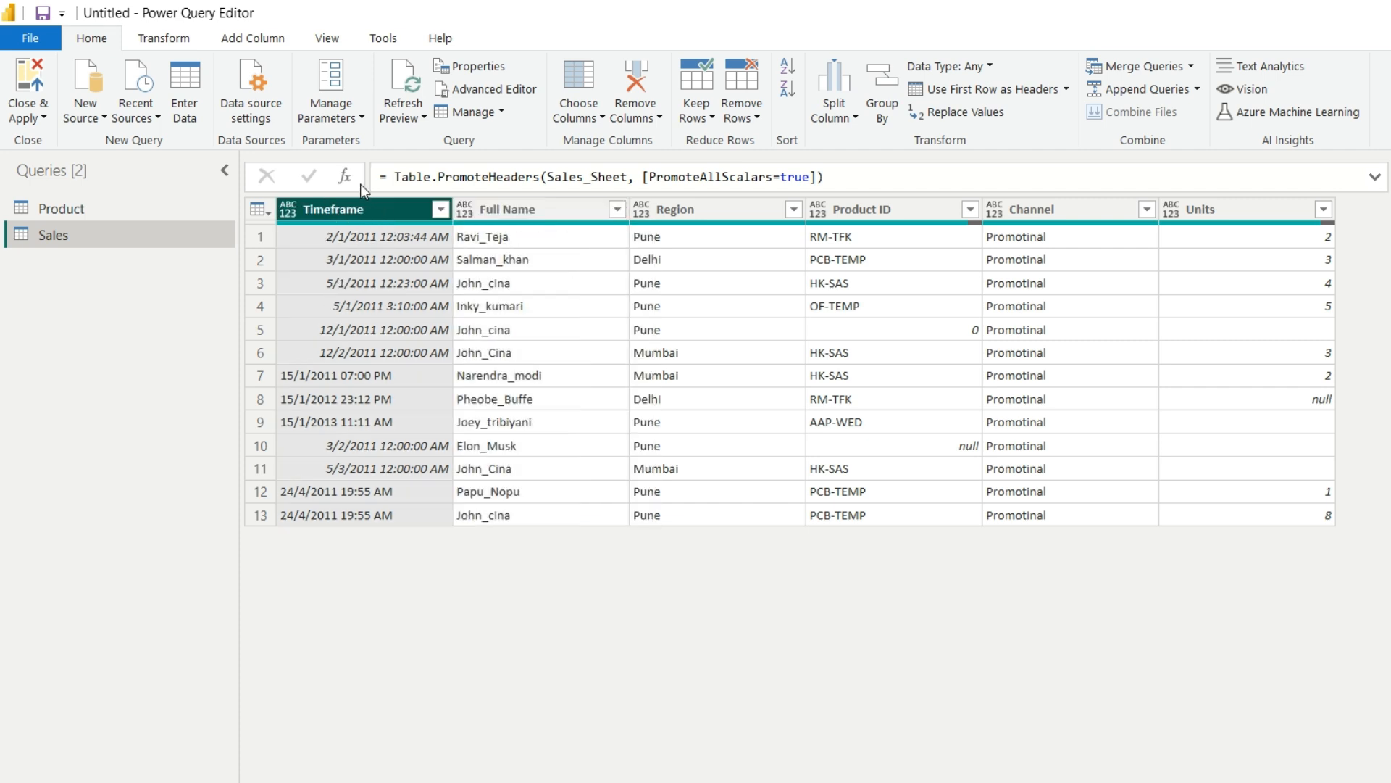
{"action": "left_click", "coordinate": [855, 119]}
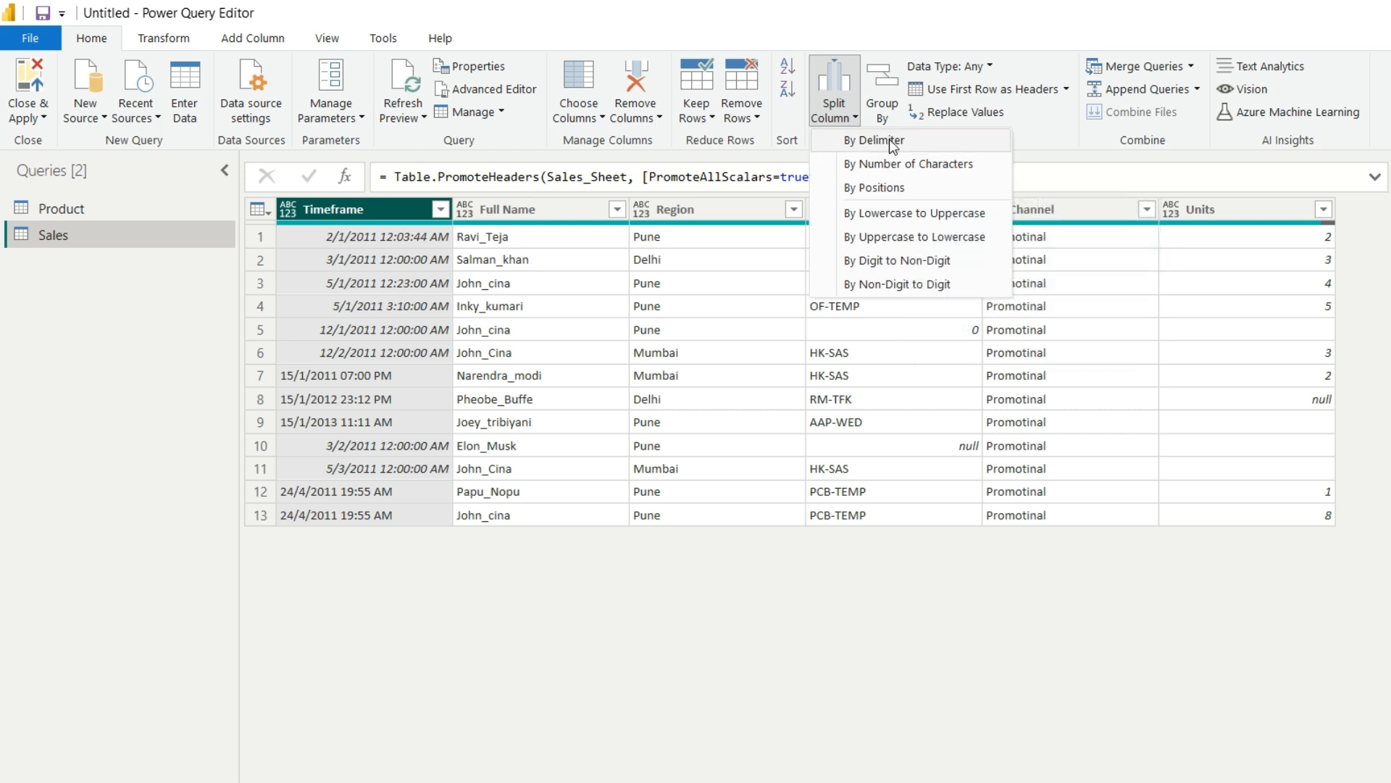
{"action": "left_click", "coordinate": [934, 148]}
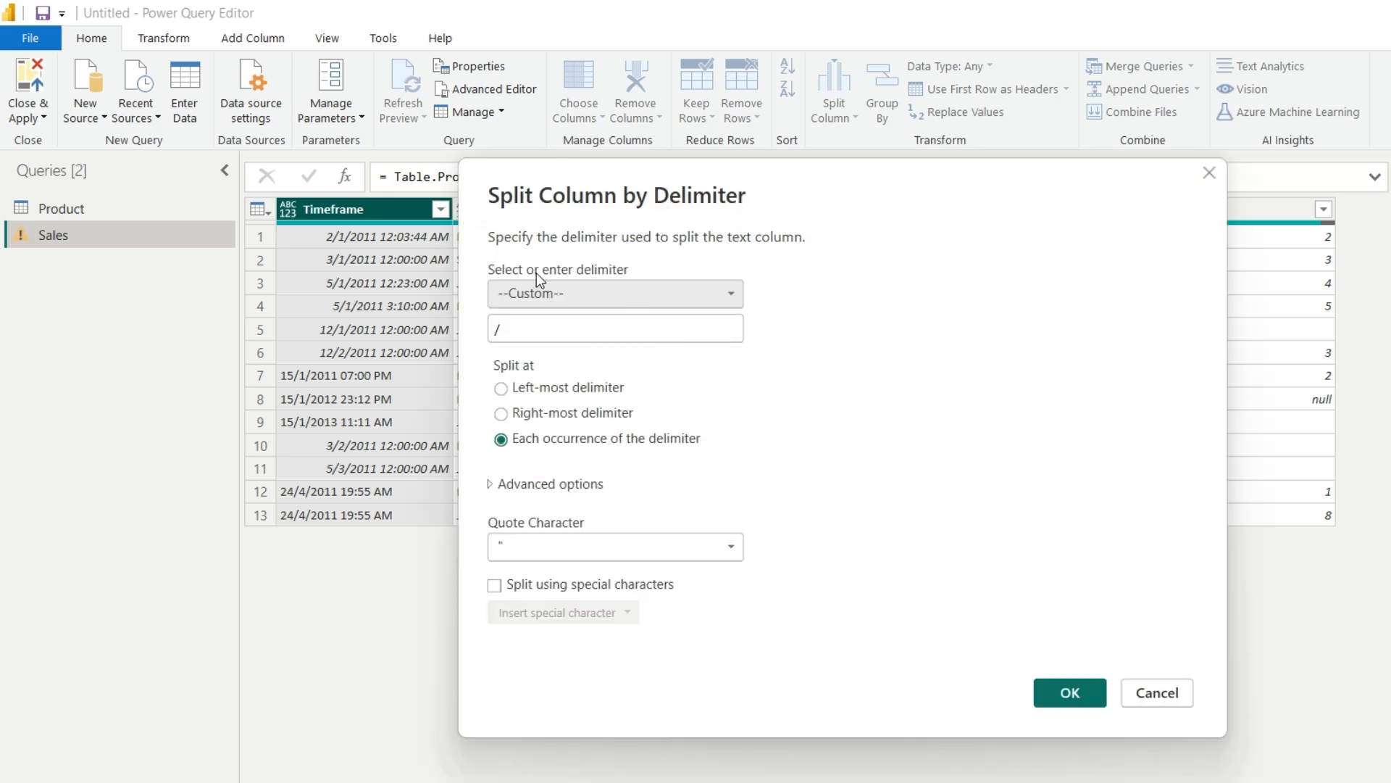
{"action": "left_click", "coordinate": [729, 292]}
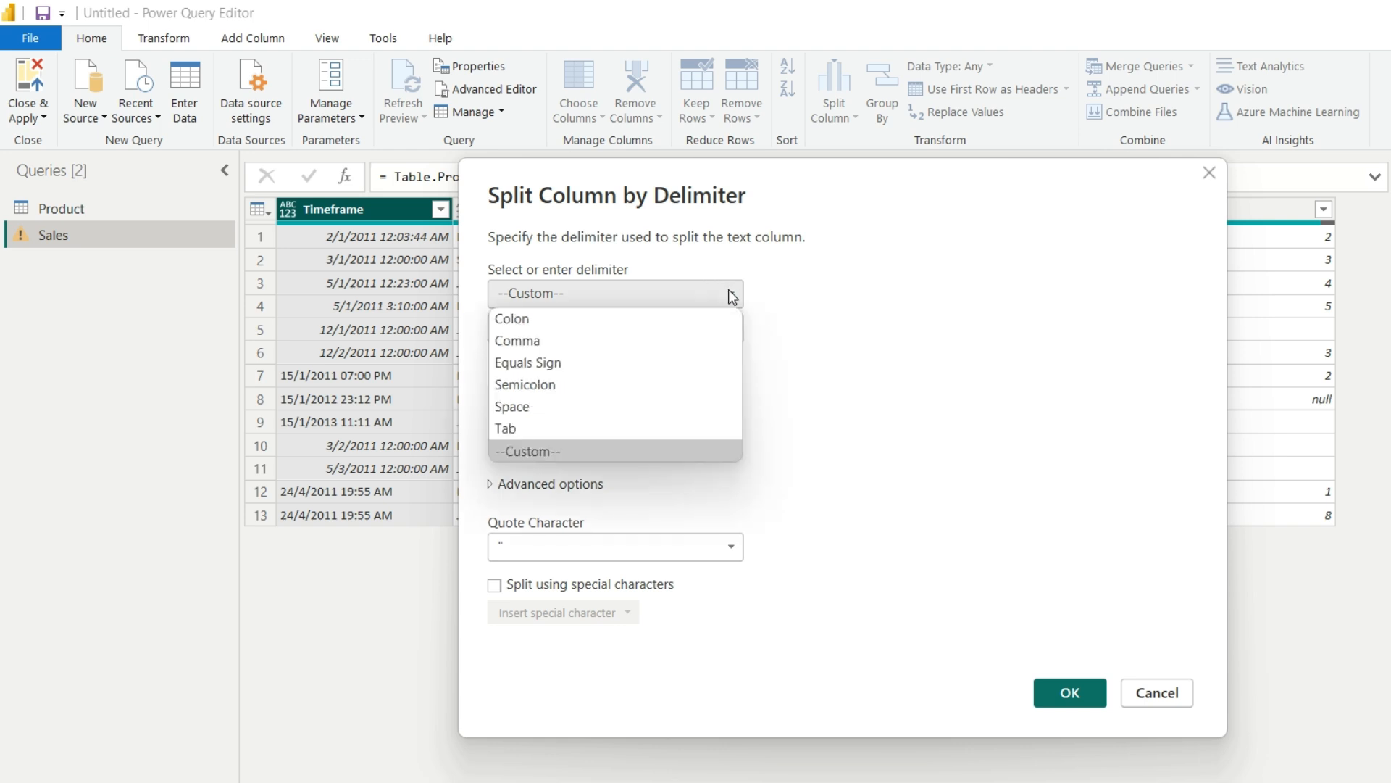
{"action": "left_click", "coordinate": [545, 408]}
{"action": "left_click_drag", "start_coordinate": [803, 190], "coordinate": [854, 184]}
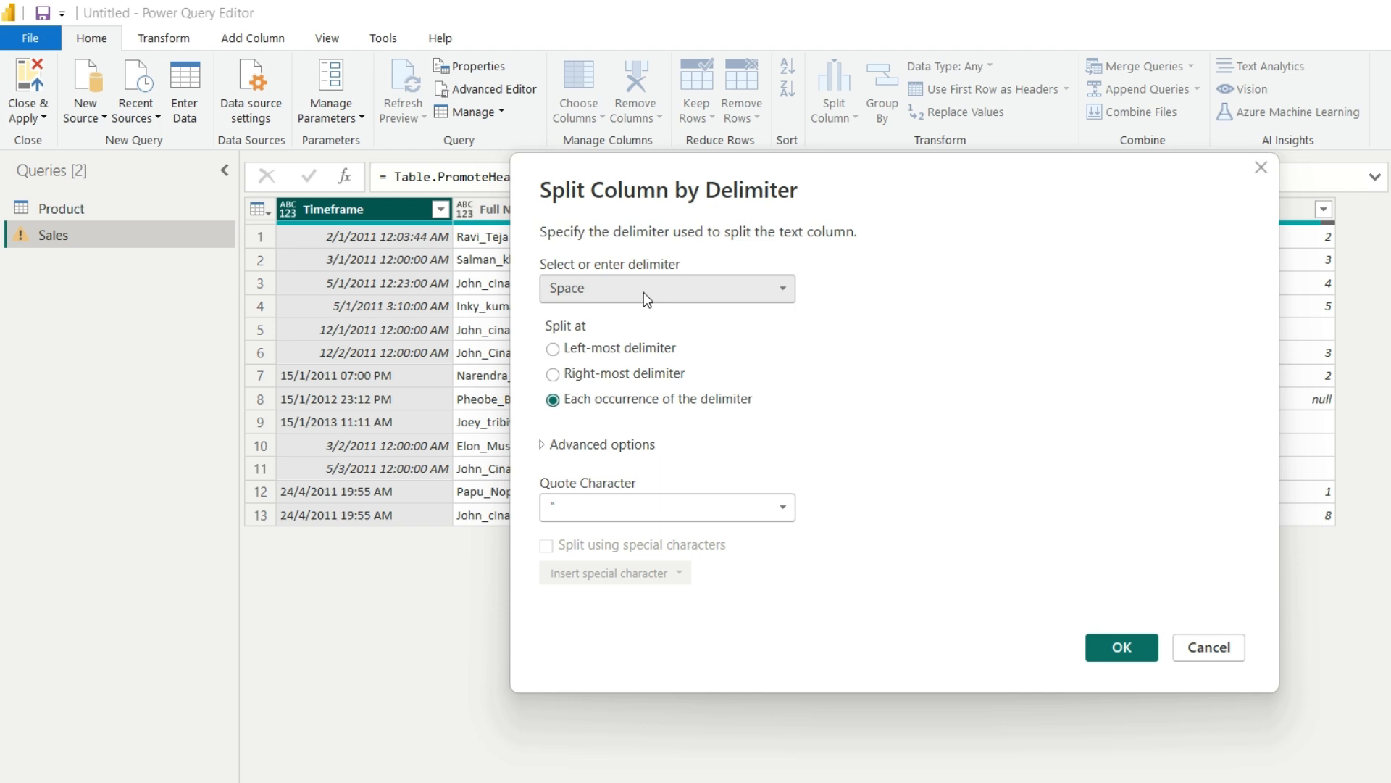
{"action": "left_click", "coordinate": [544, 446]}
{"action": "left_click", "coordinate": [545, 446]}
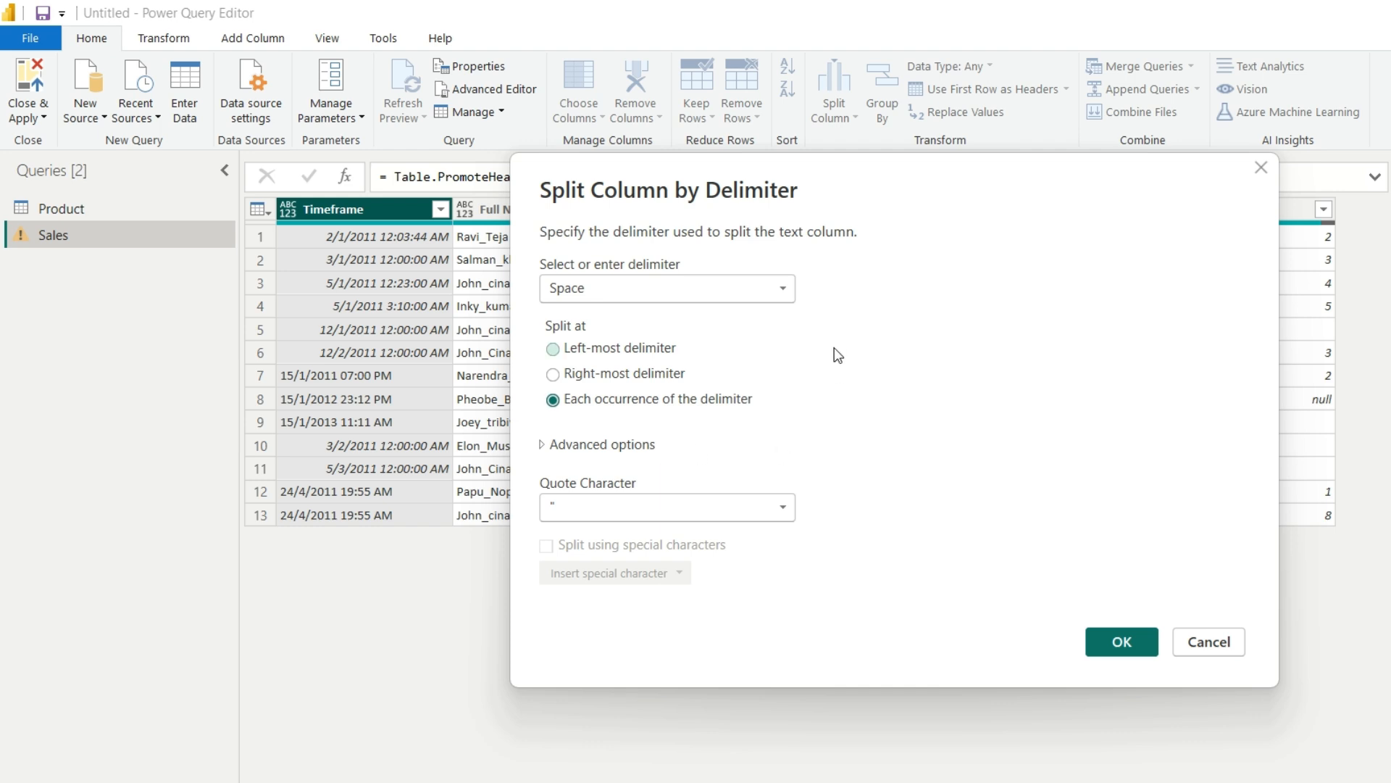
{"action": "left_click", "coordinate": [559, 350]}
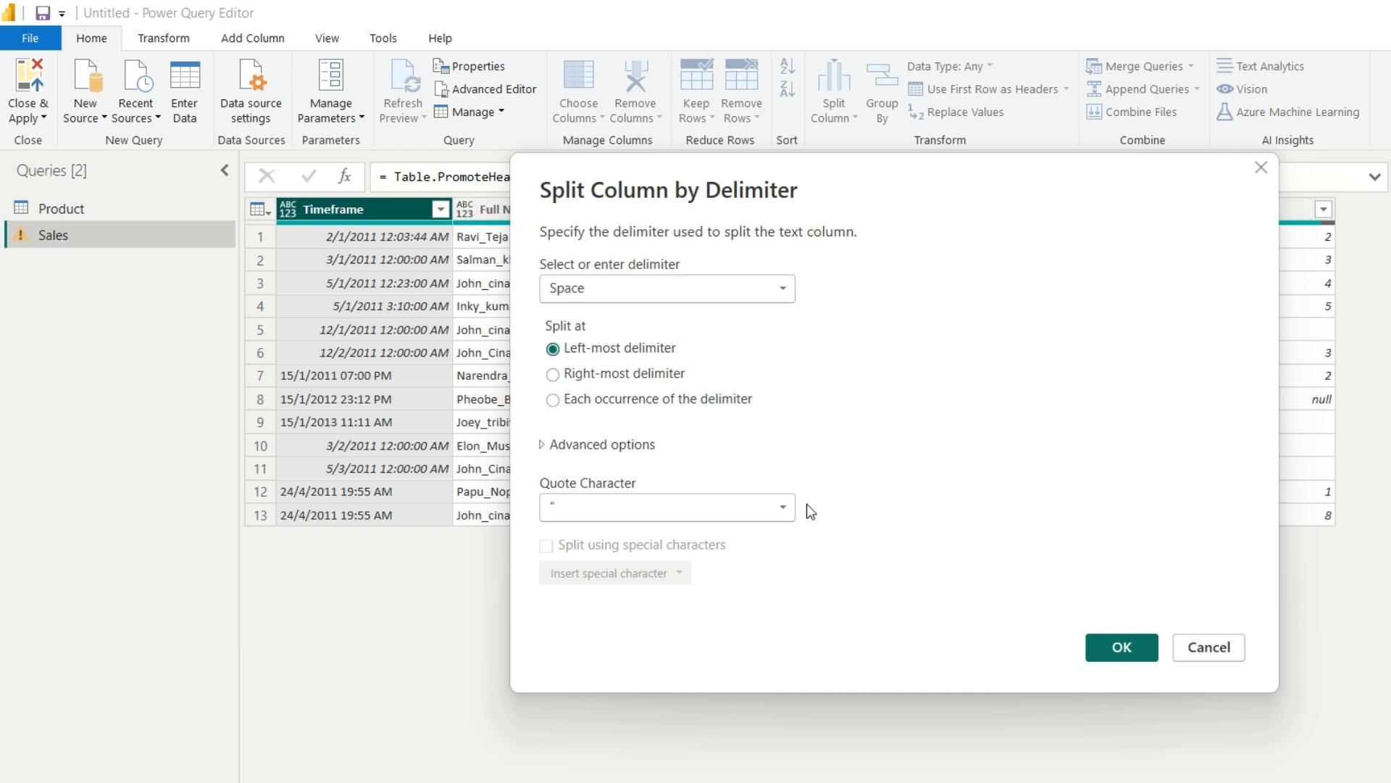
{"action": "left_click", "coordinate": [1119, 647]}
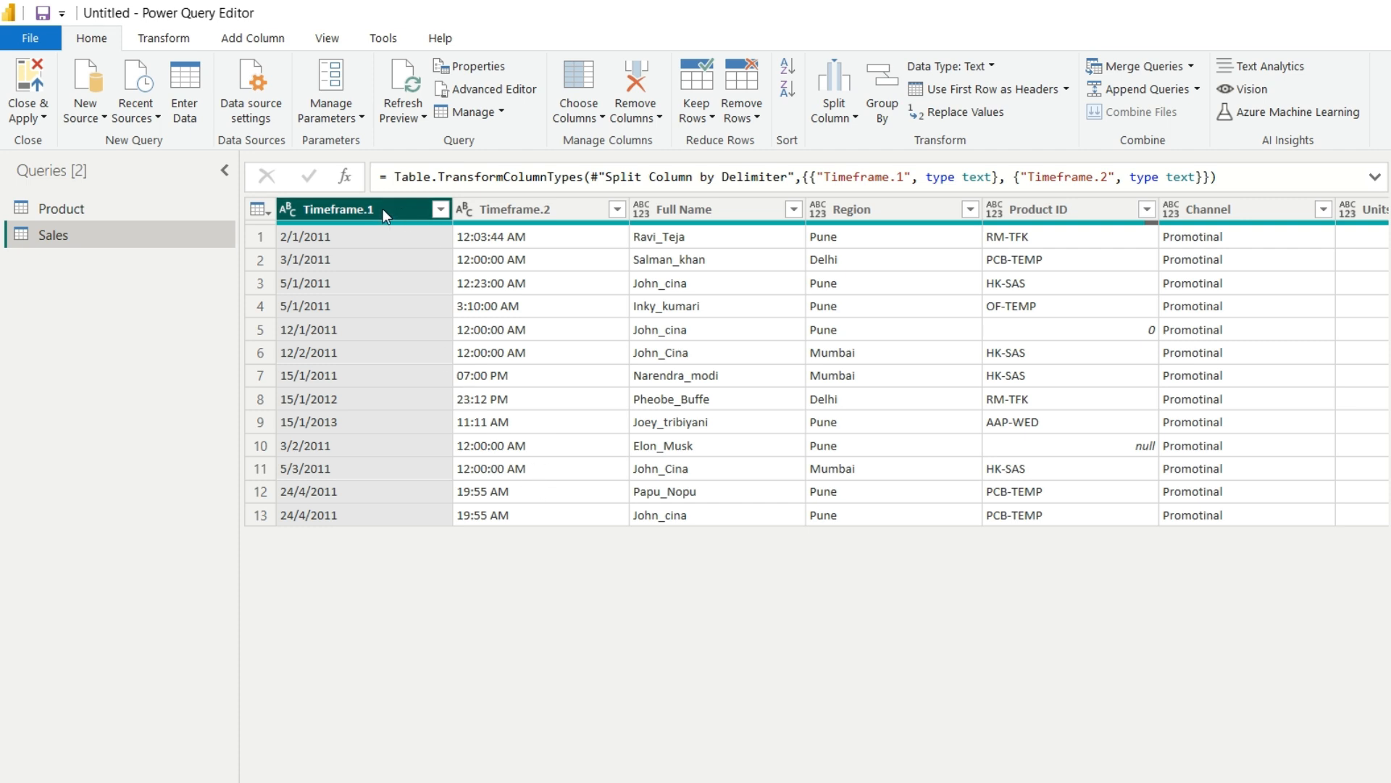
Rename the Timeframe.1 column to Date and the Timeframe.2 column to Timeframe.
{"action": "double_click", "coordinate": [363, 211]}
{"action": "type", "text": "Date"}
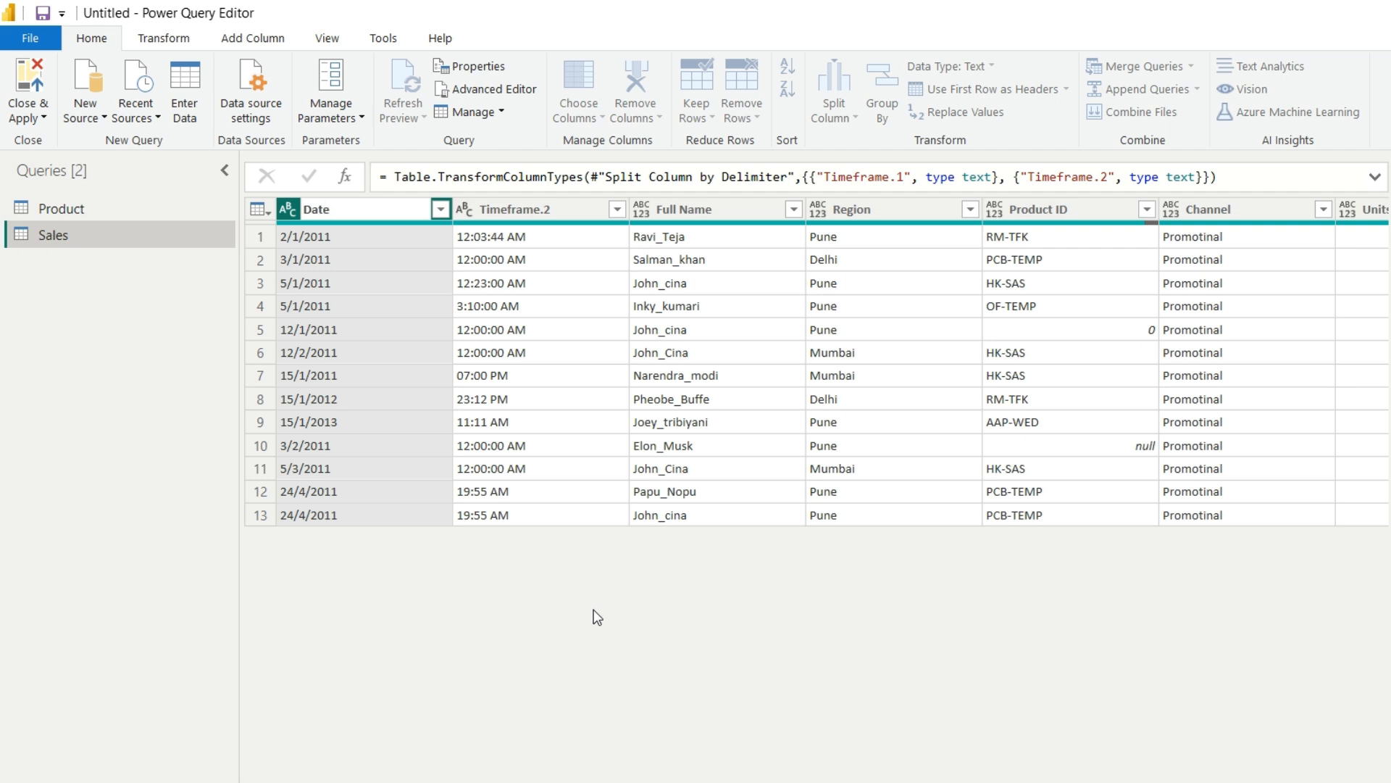
{"action": "key", "text": "Return"}
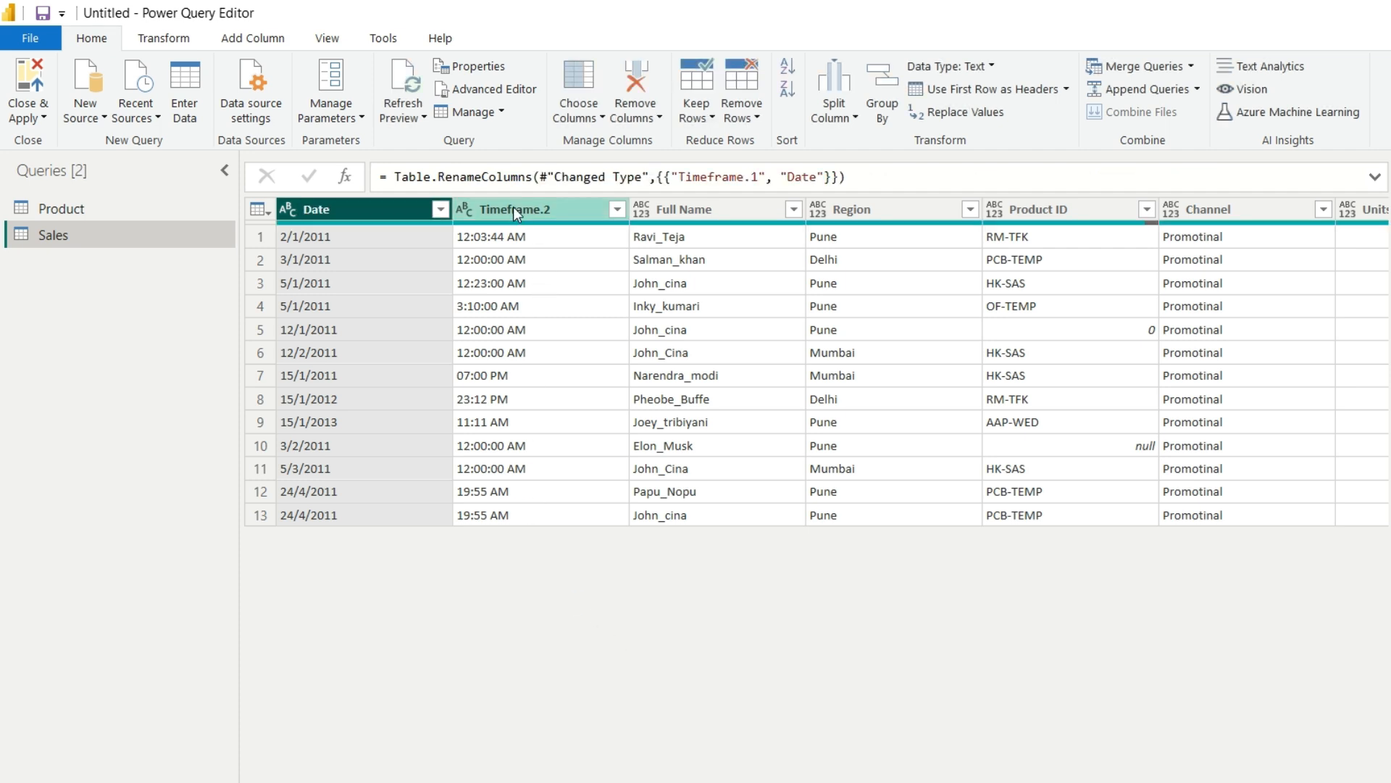
{"action": "double_click", "coordinate": [563, 211]}
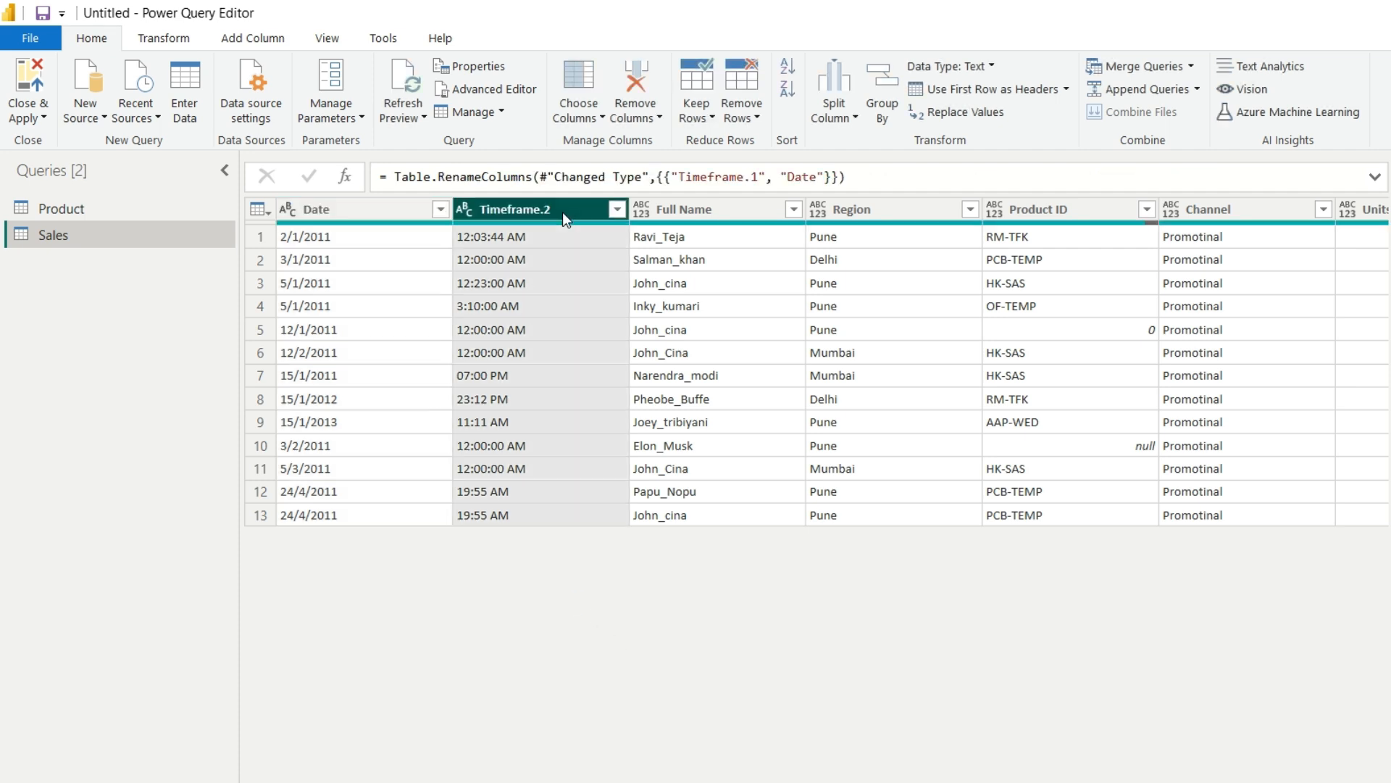
{"action": "left_click", "coordinate": [566, 210]}
{"action": "key", "text": "BackSpace"}
{"action": "key", "text": "BackSpace"}
{"action": "key", "text": "Return"}
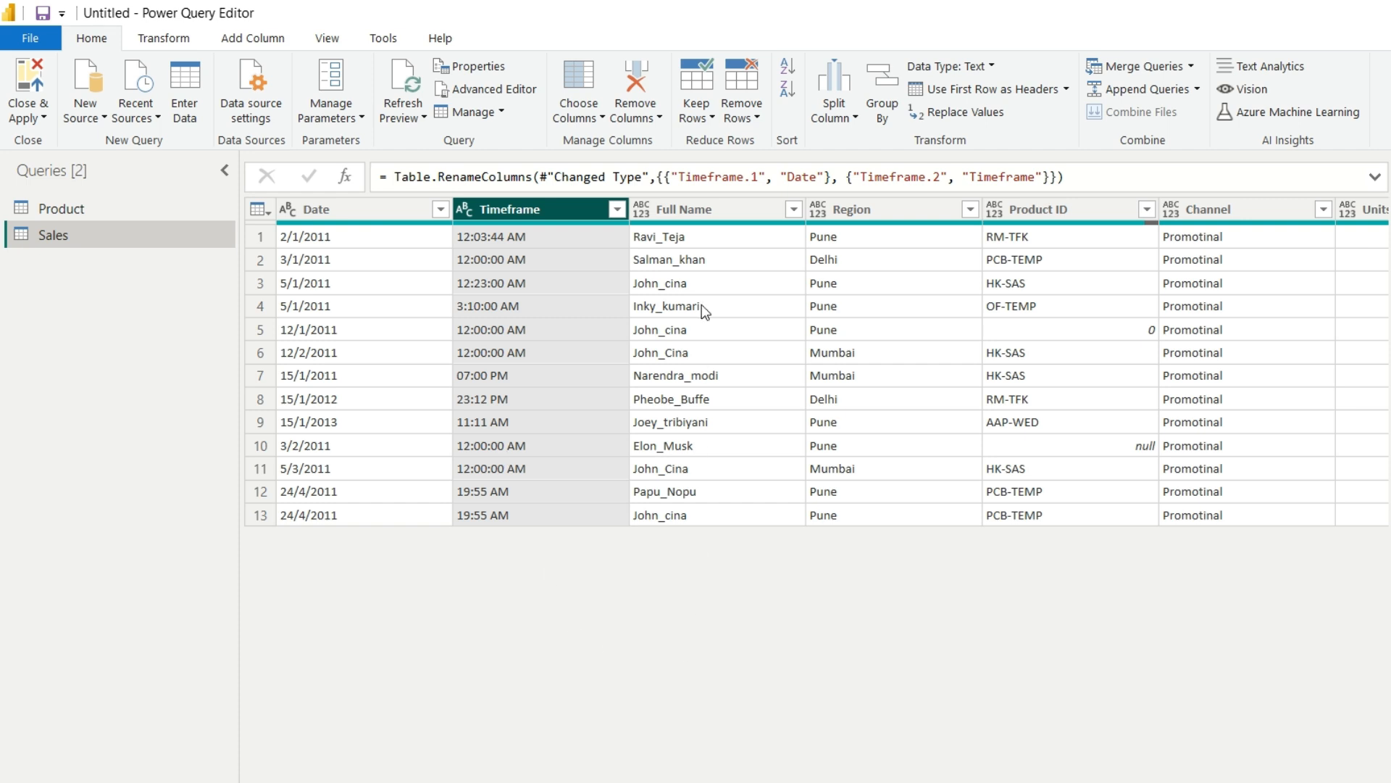
Split the Full Name column by the custom delimiter "_" at the left-most delimiter.
{"action": "left_click", "coordinate": [697, 208]}
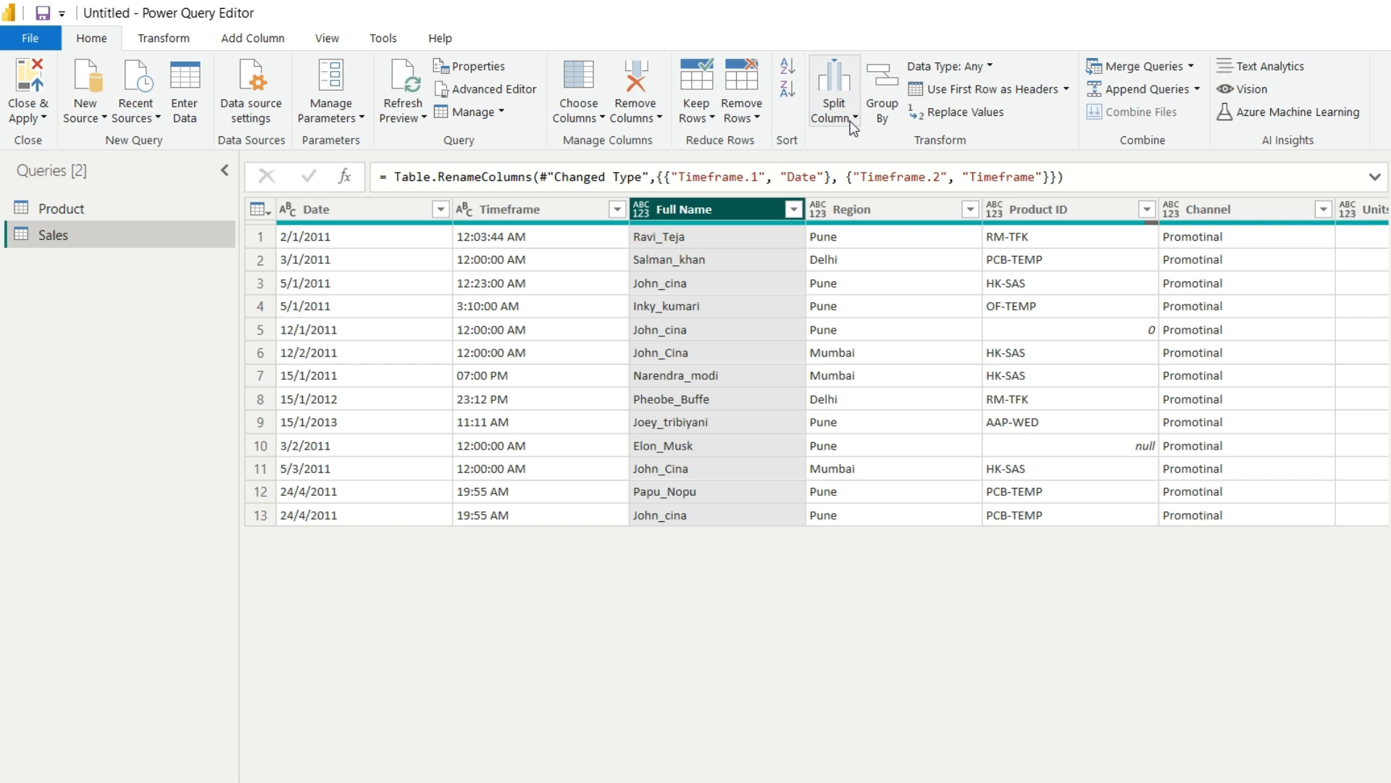
{"action": "right_click", "coordinate": [685, 211]}
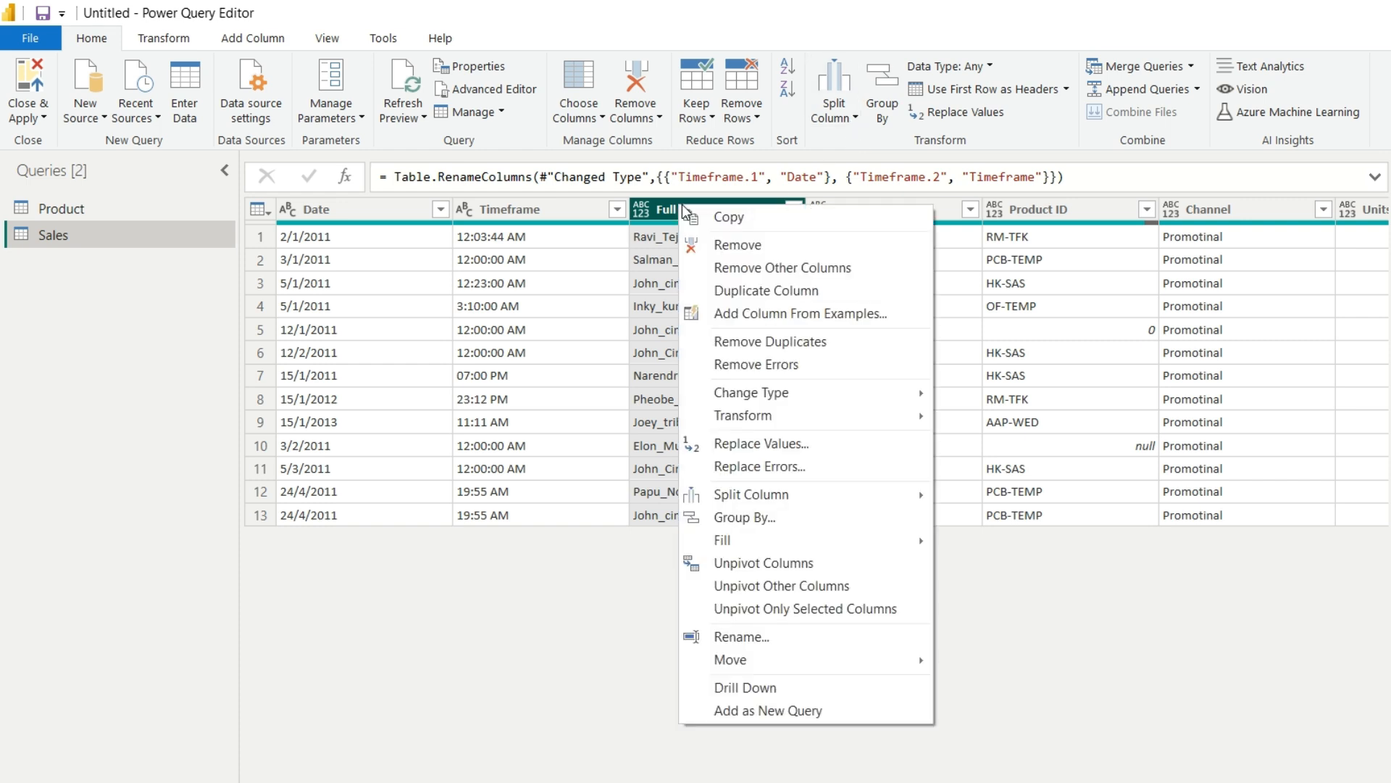
{"action": "mouse_move", "coordinate": [797, 503]}
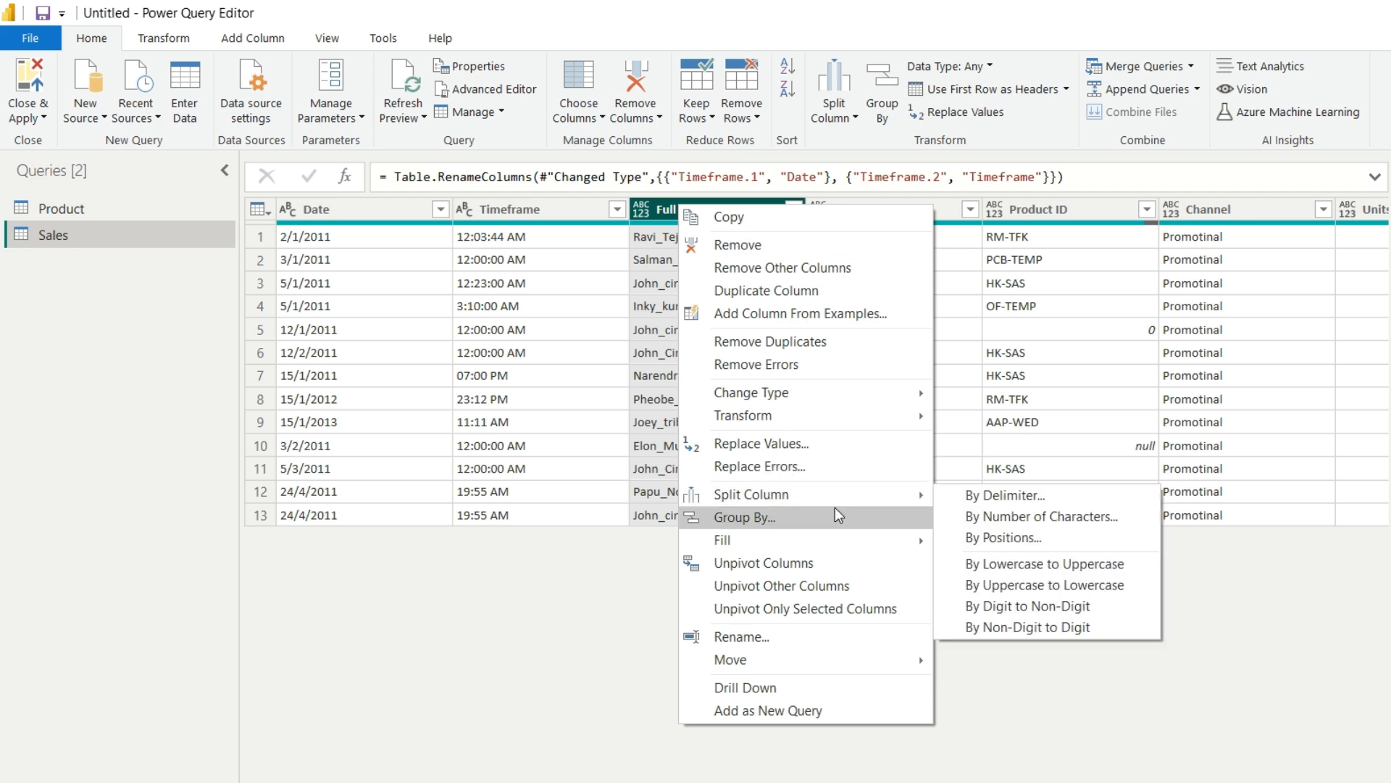
{"action": "left_click", "coordinate": [1041, 498]}
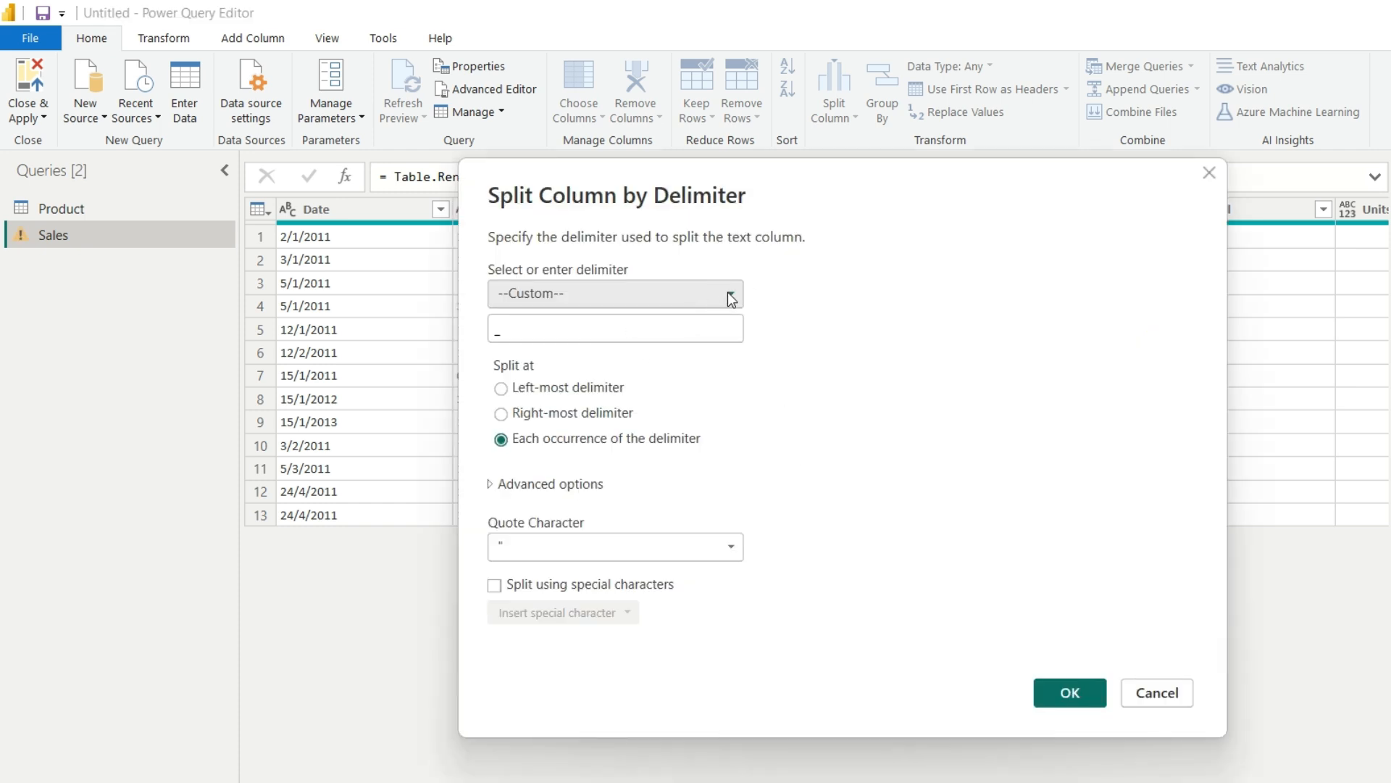
{"action": "left_click", "coordinate": [731, 297]}
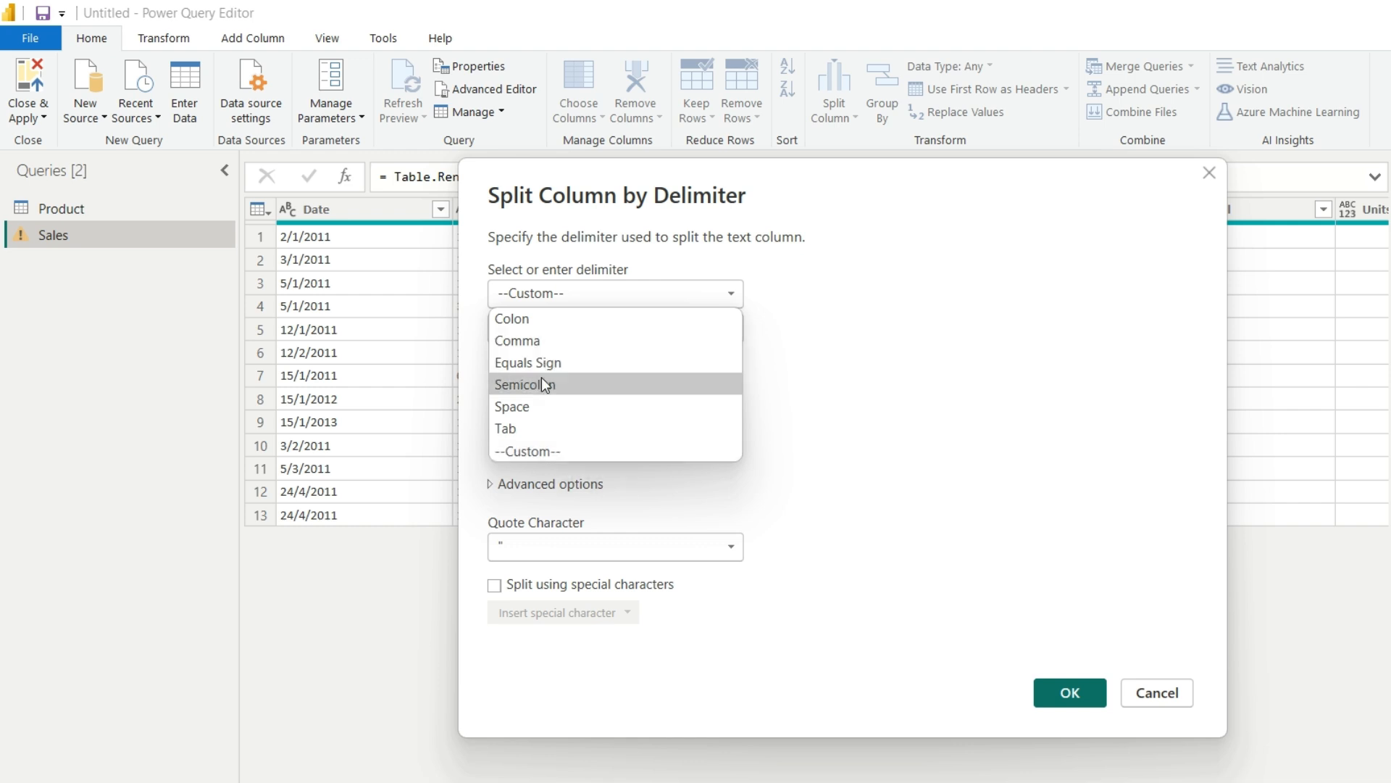
{"action": "left_click", "coordinate": [532, 452]}
{"action": "left_click", "coordinate": [526, 337]}
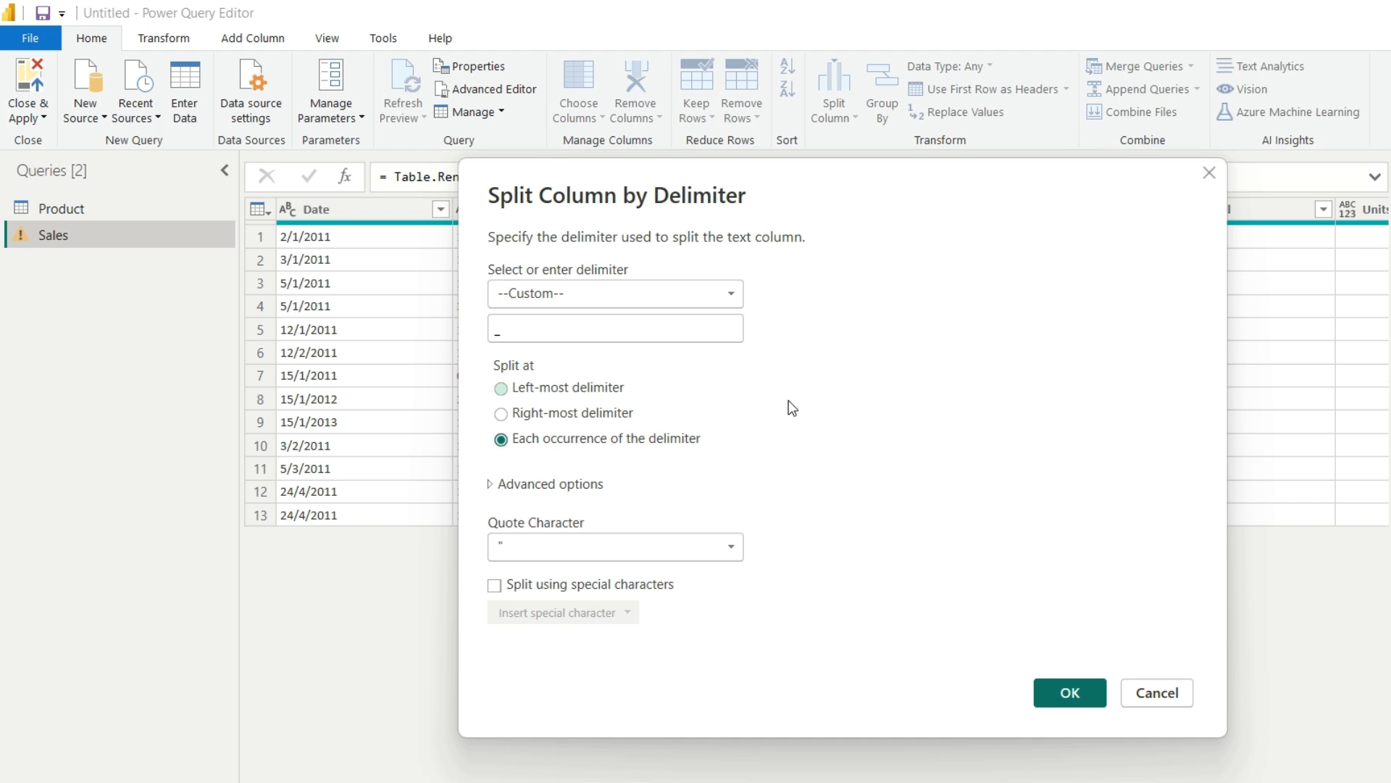
{"action": "type", "text": "_"}
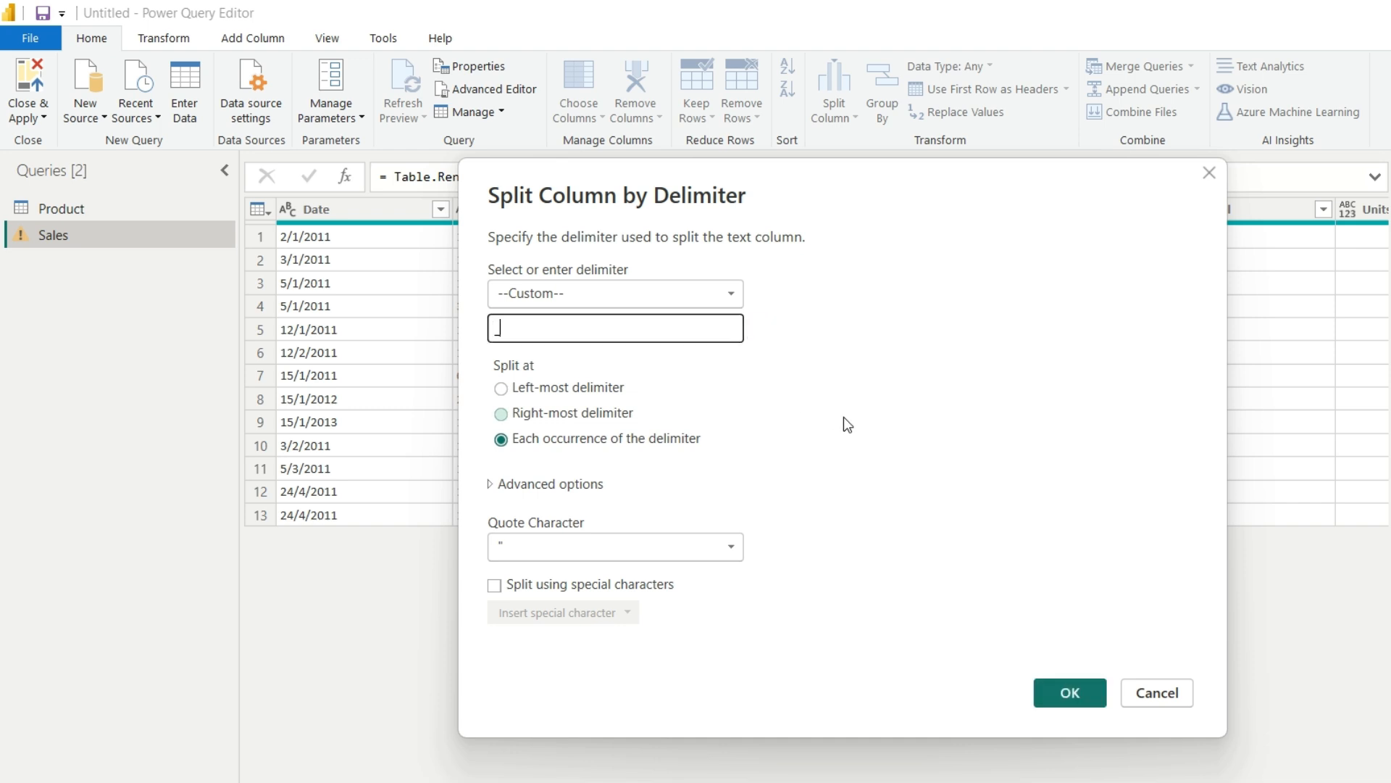
{"action": "left_click", "coordinate": [507, 389]}
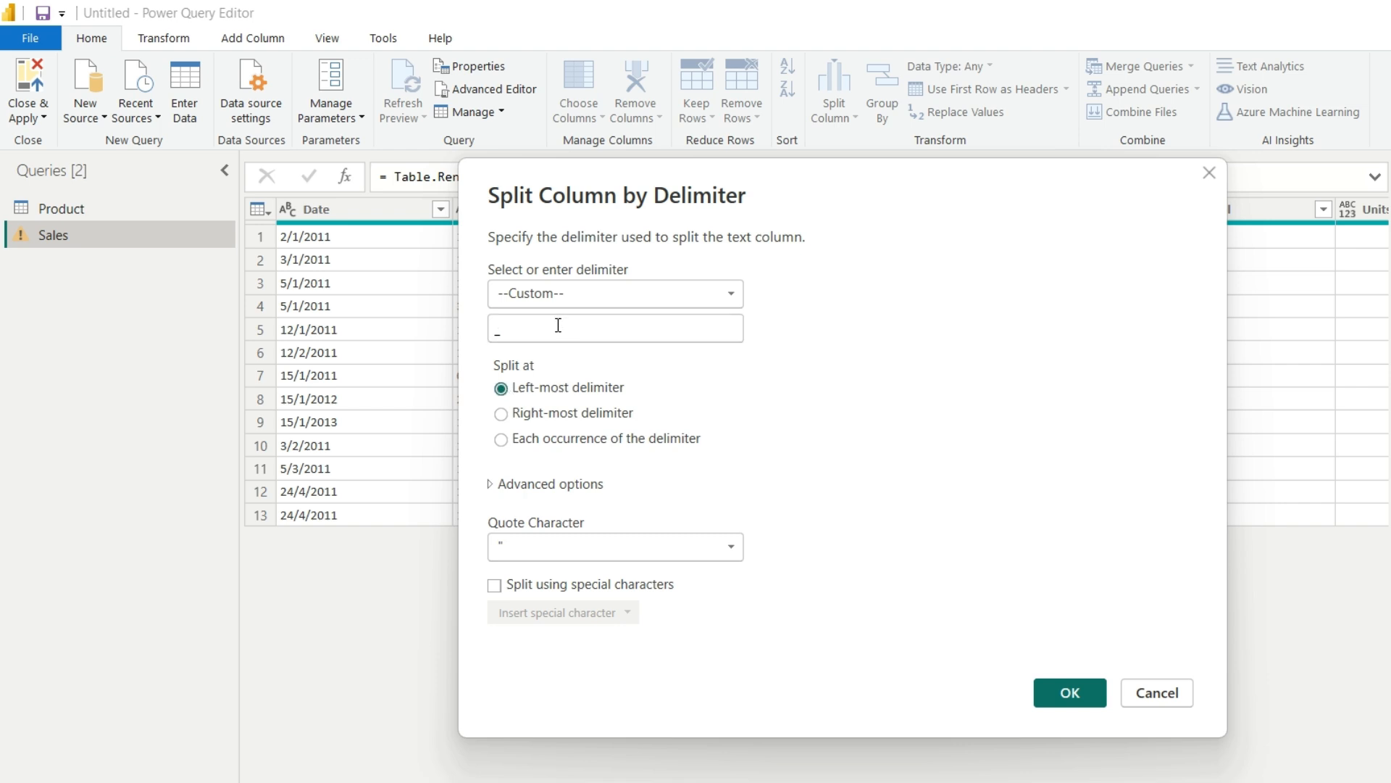
{"action": "left_click", "coordinate": [1050, 693]}
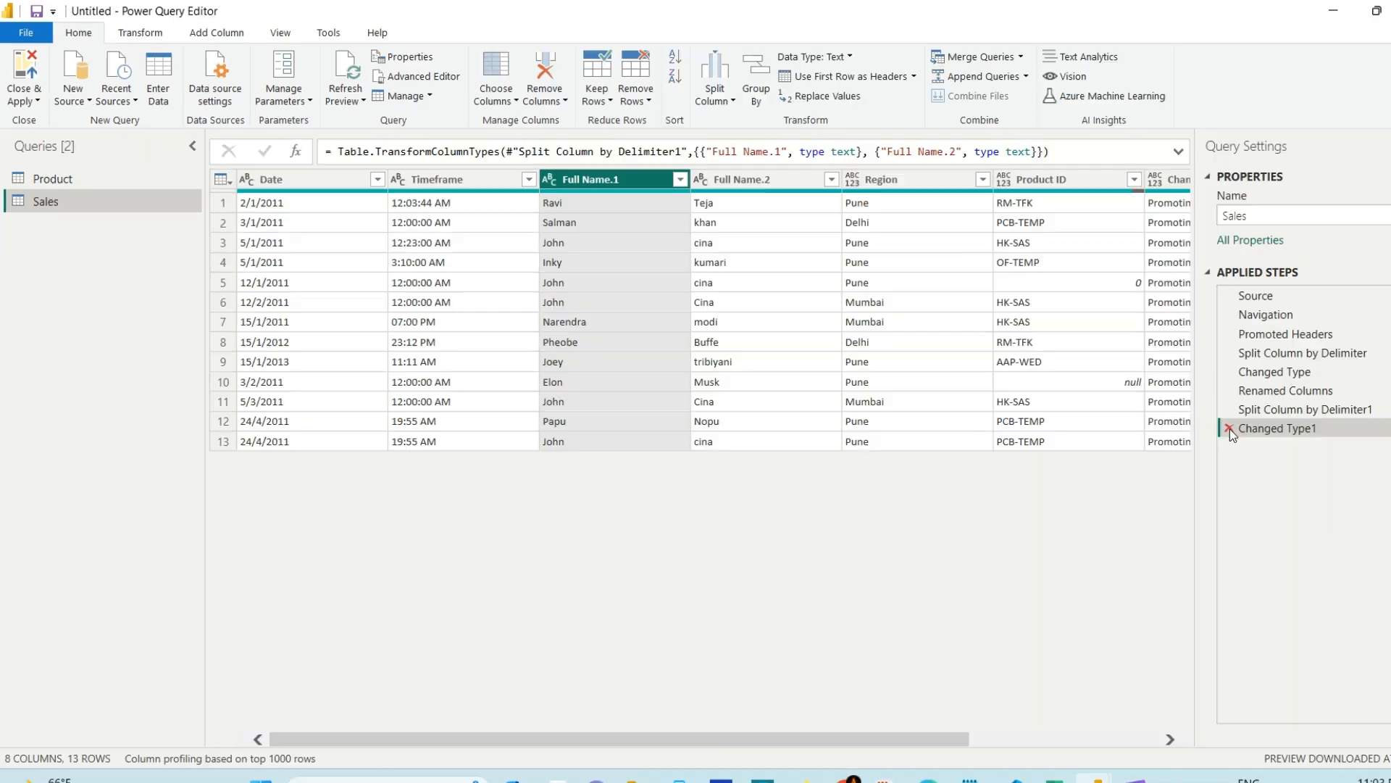
Undo the Full Name split by deleting the applied steps Changed Type1 and Split Column by Delimiter1, and look over the Split Column options.
{"action": "left_click", "coordinate": [1229, 428]}
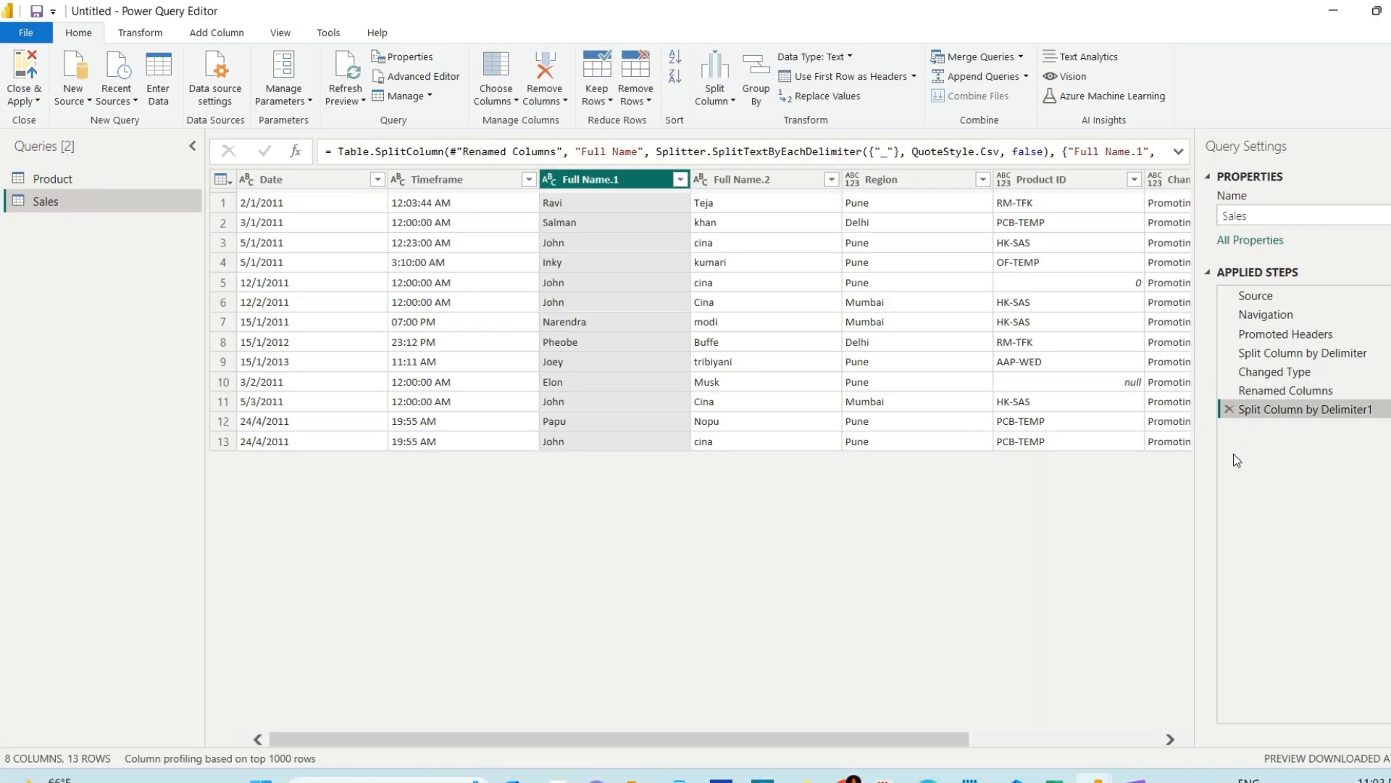
{"action": "left_click", "coordinate": [1229, 409]}
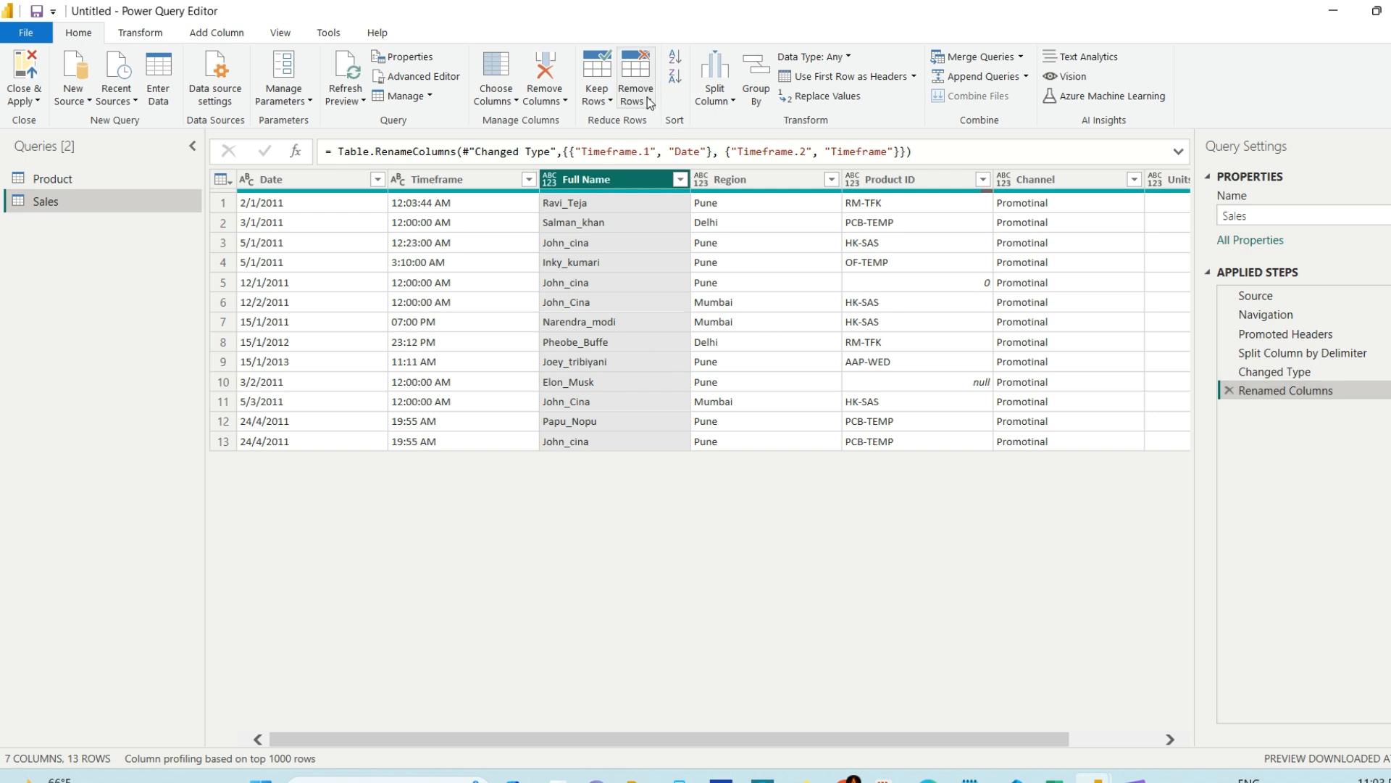
{"action": "left_click", "coordinate": [726, 102]}
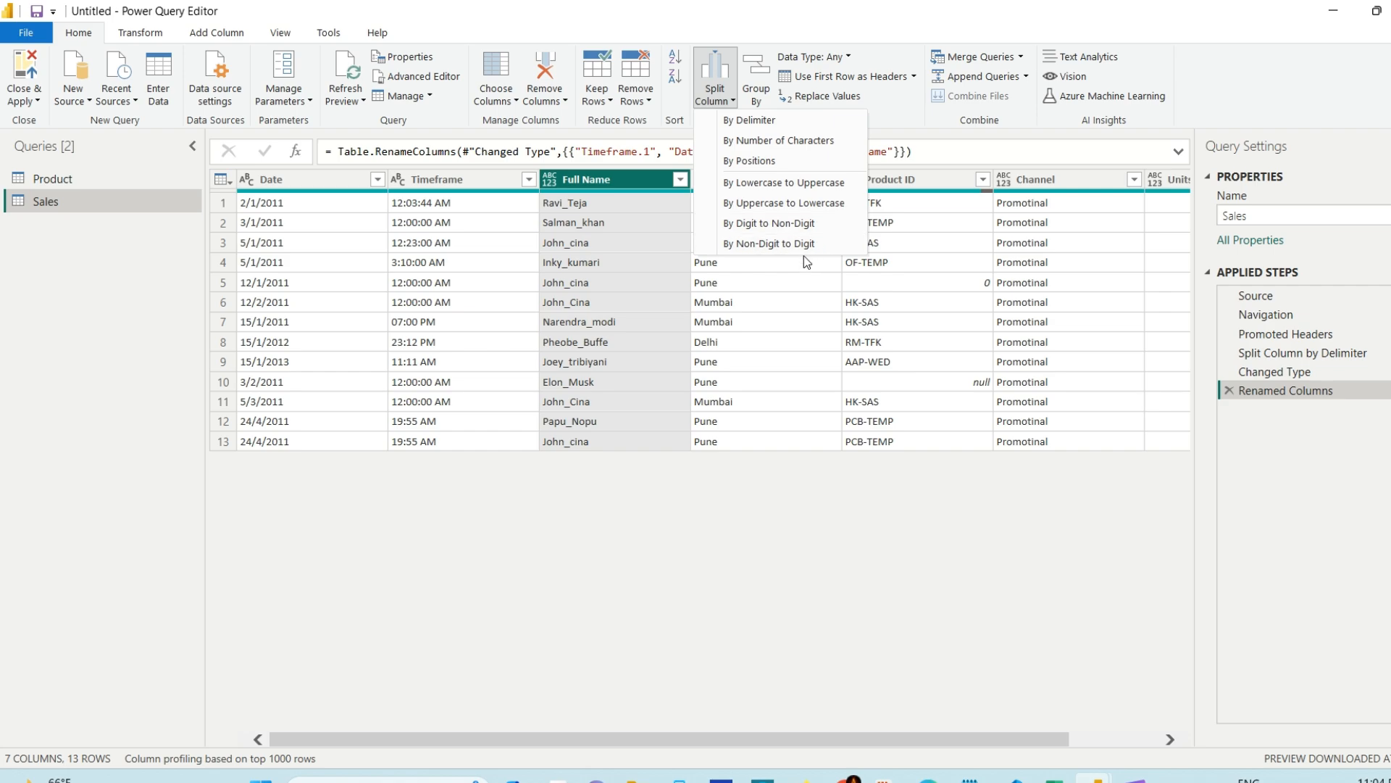
{"action": "left_click", "coordinate": [950, 569]}
Switch to the VS Code notes and highlight the item "Replacing Blank Values." under "Simplify the Data Structure".
{"action": "left_click", "coordinate": [1016, 776]}
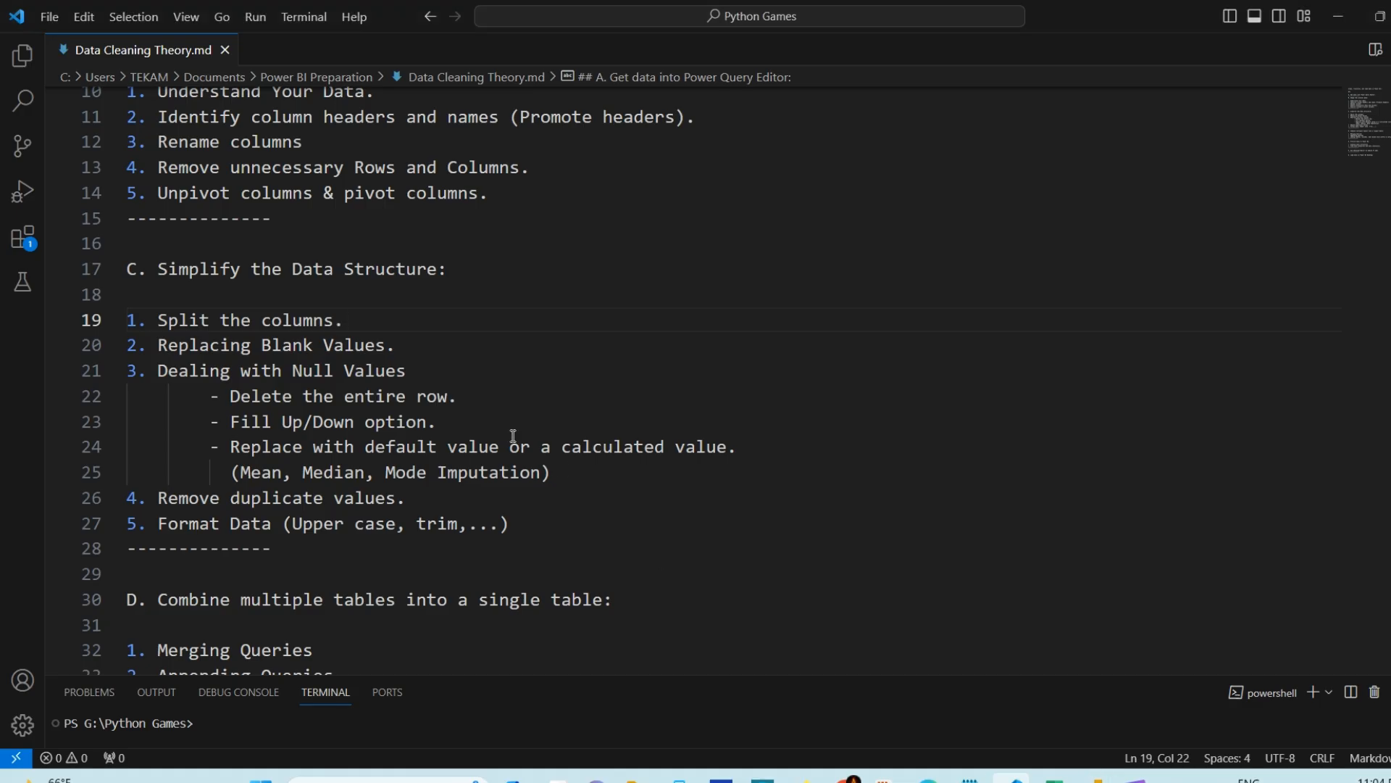
{"action": "left_click", "coordinate": [397, 345]}
{"action": "left_click_drag", "start_coordinate": [400, 345], "coordinate": [159, 345]}
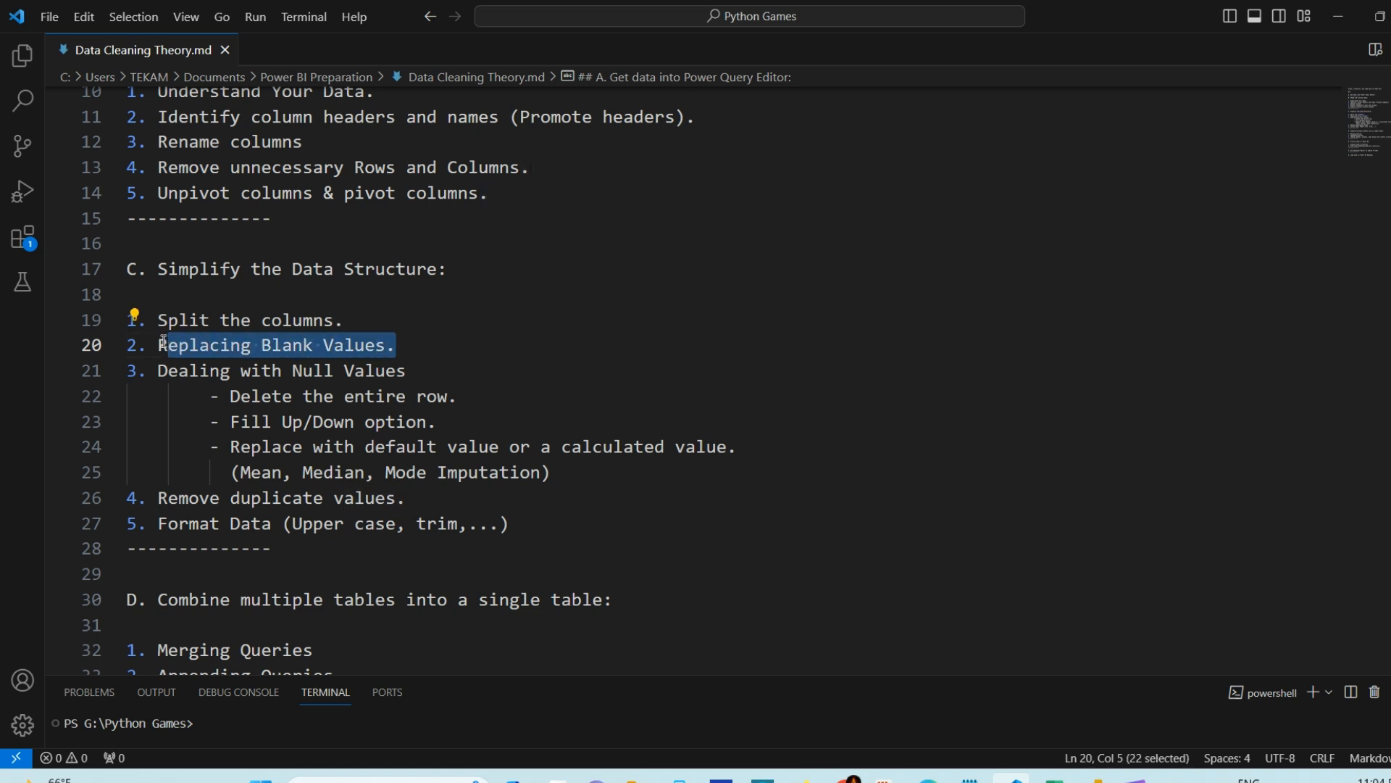
{"action": "left_click", "coordinate": [423, 361]}
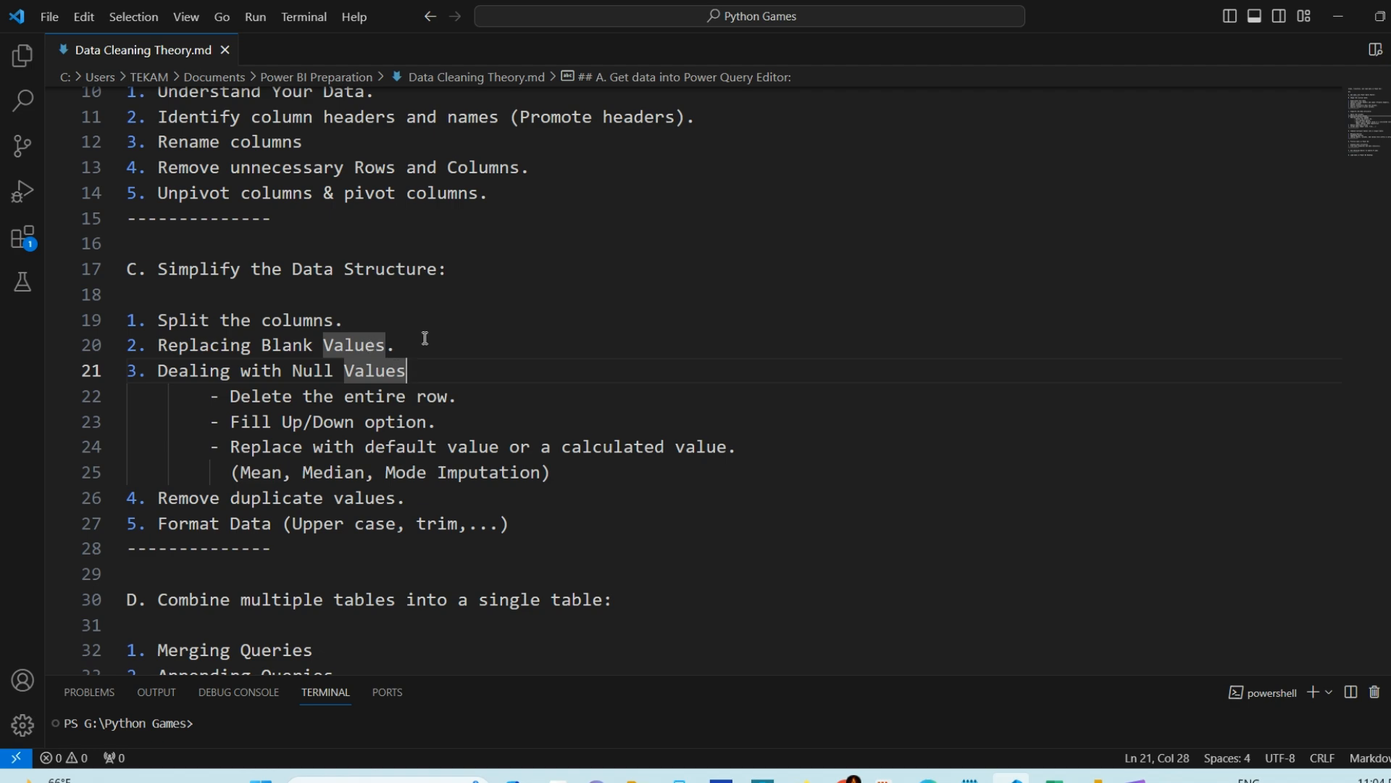
{"action": "left_click", "coordinate": [413, 341]}
Return to Power Query Editor and examine the Units column of the Sales query for blank and null cells.
{"action": "mouse_move", "coordinate": [1092, 776]}
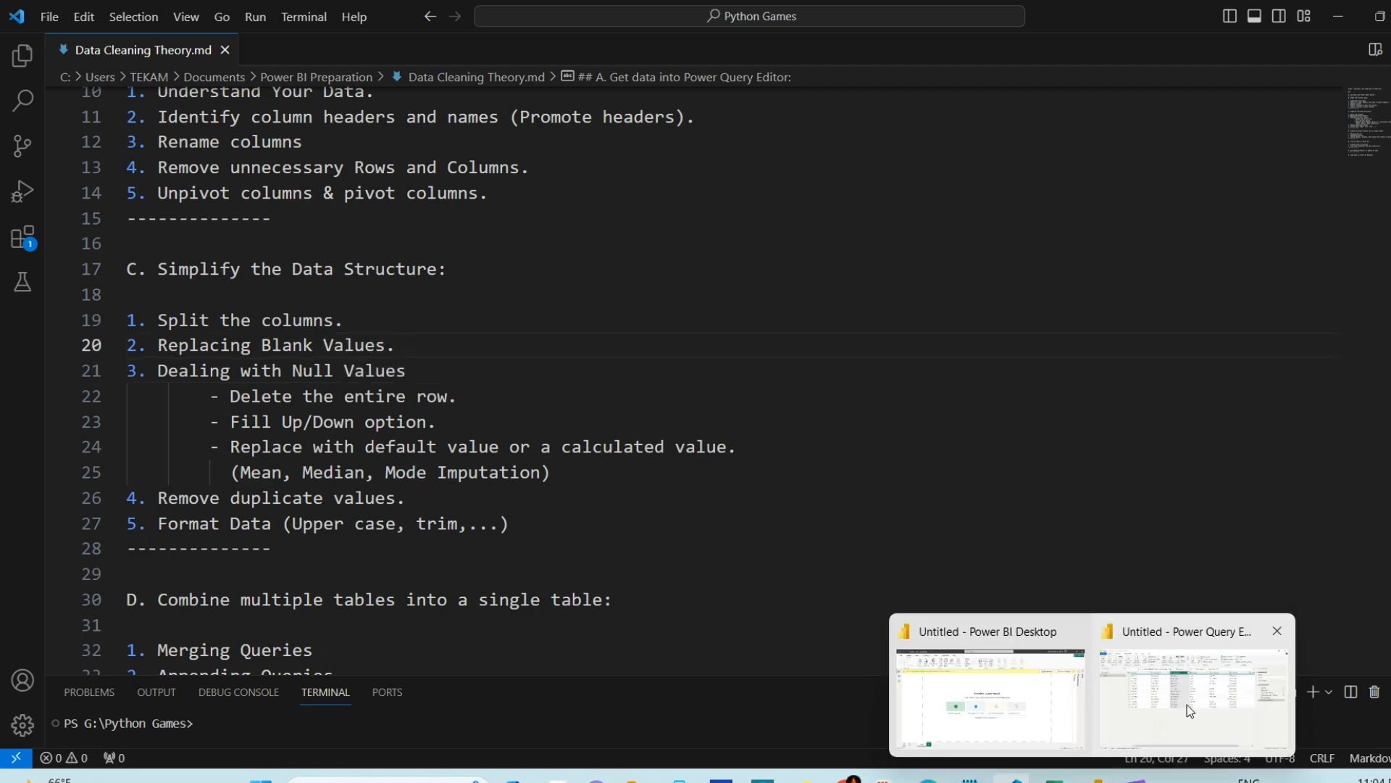
{"action": "left_click", "coordinate": [1187, 704]}
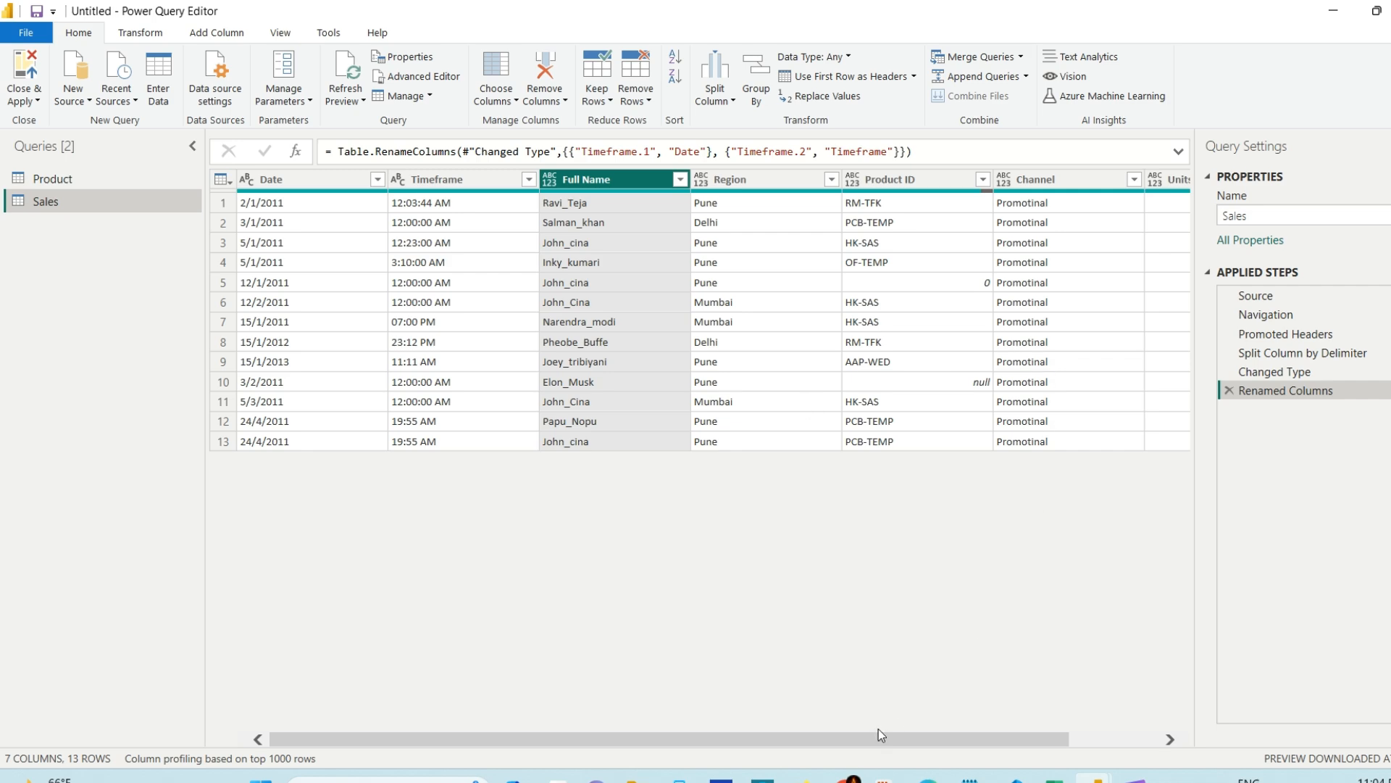
{"action": "left_click_drag", "start_coordinate": [876, 739], "coordinate": [1109, 721]}
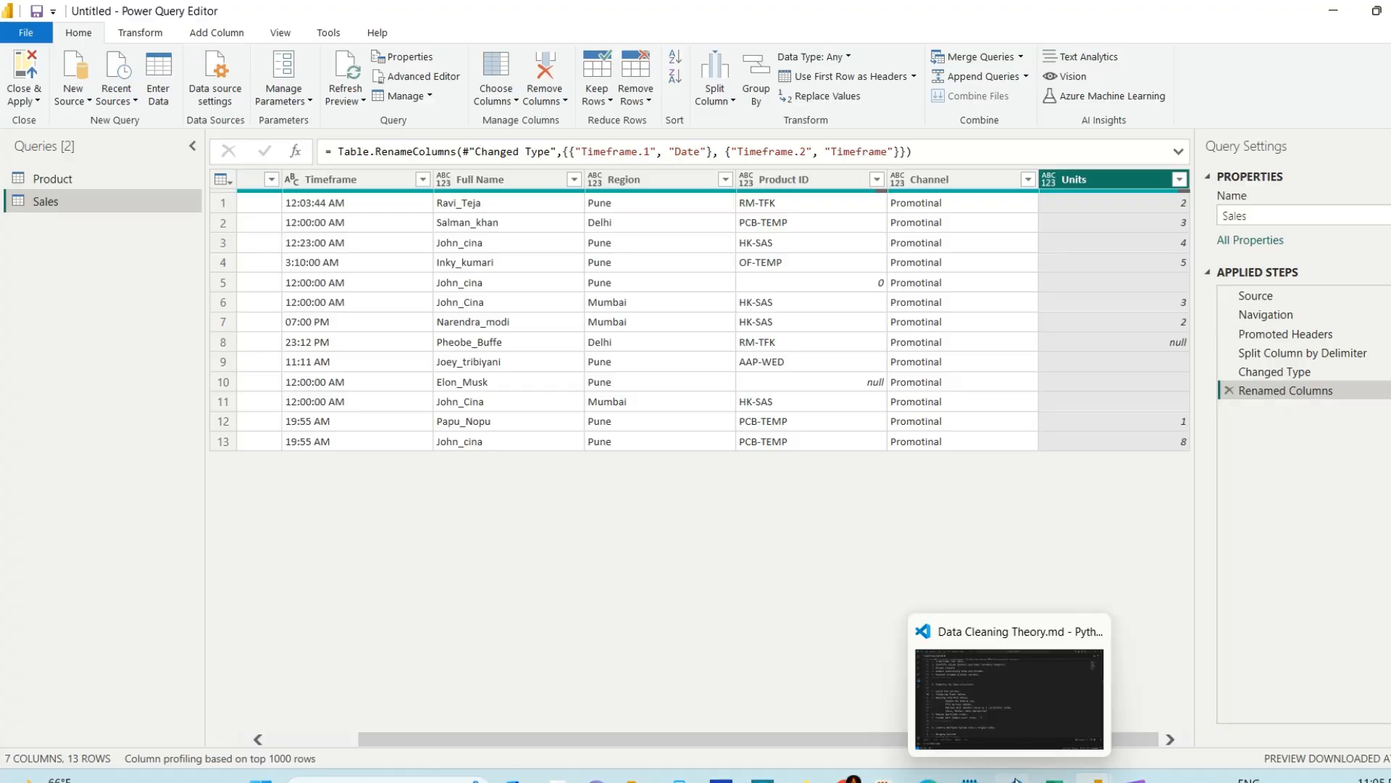
Replace the blank-space values in the Units column with "NA", and delete the Replaced Value applied step.
{"action": "left_click", "coordinate": [1016, 780]}
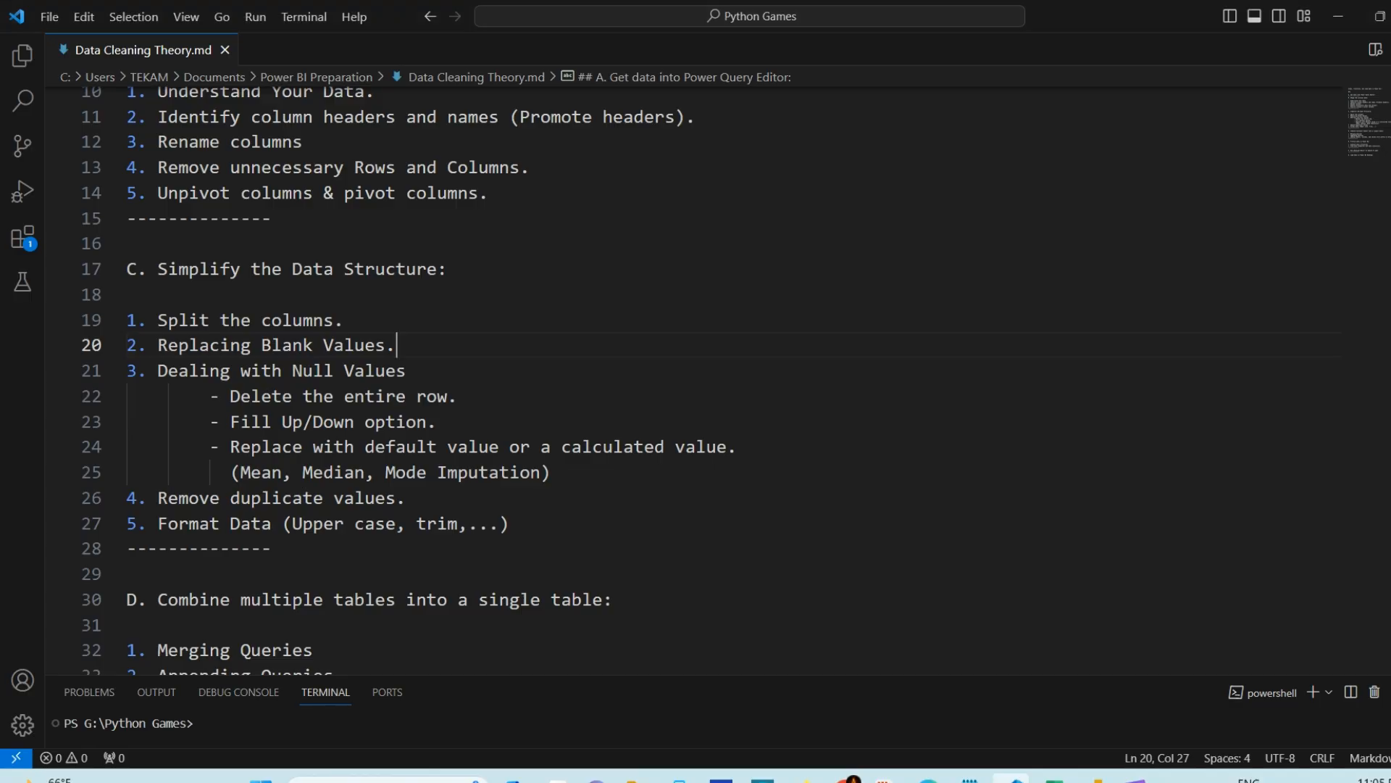
{"action": "key", "text": "alt+Tab"}
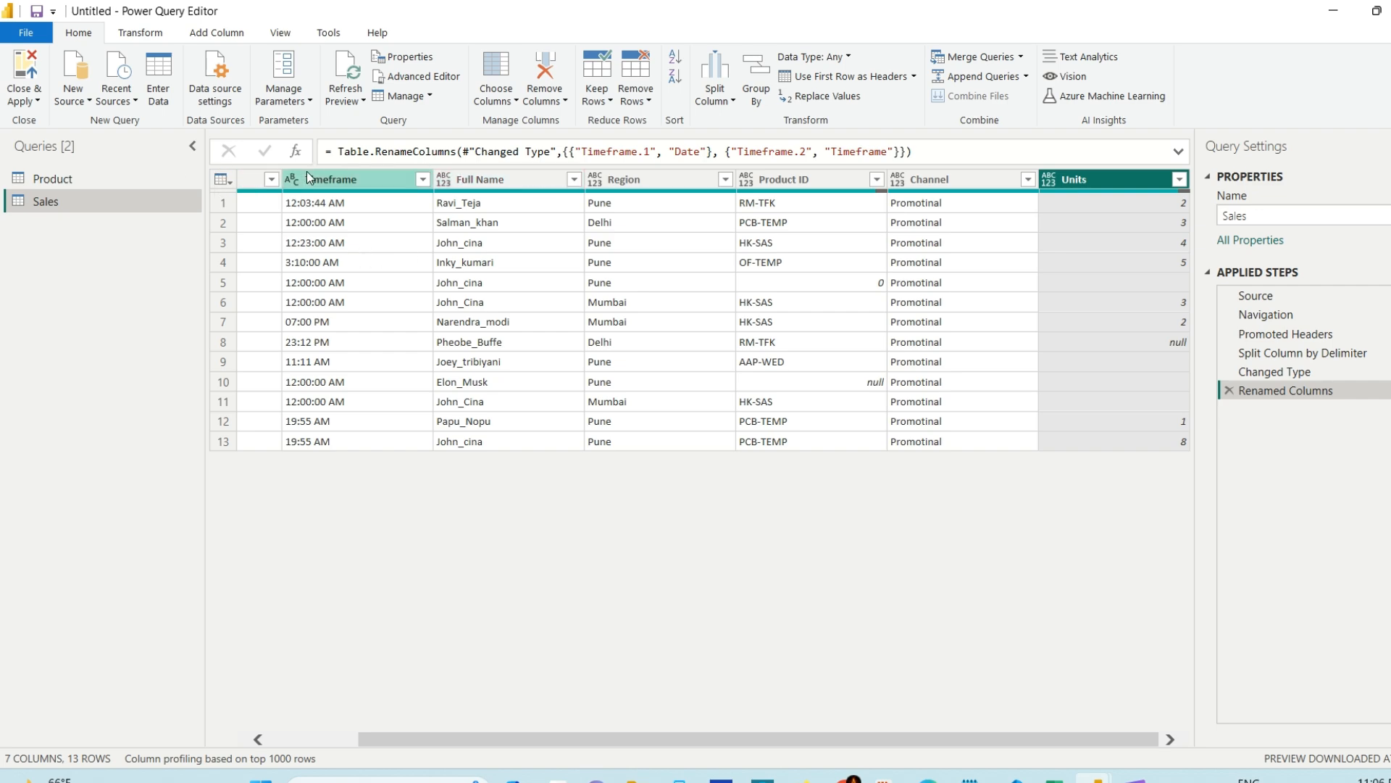
{"action": "left_click", "coordinate": [137, 34]}
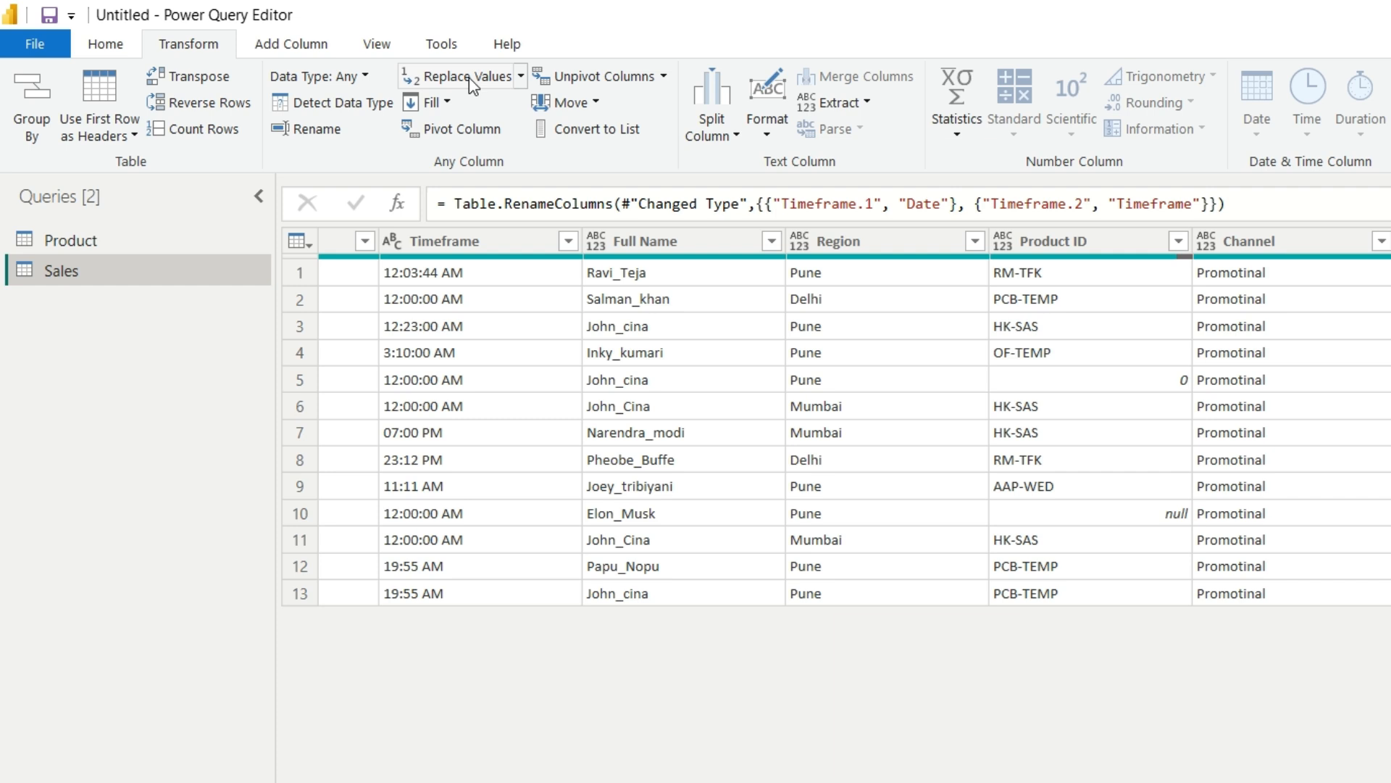
{"action": "left_click", "coordinate": [522, 77]}
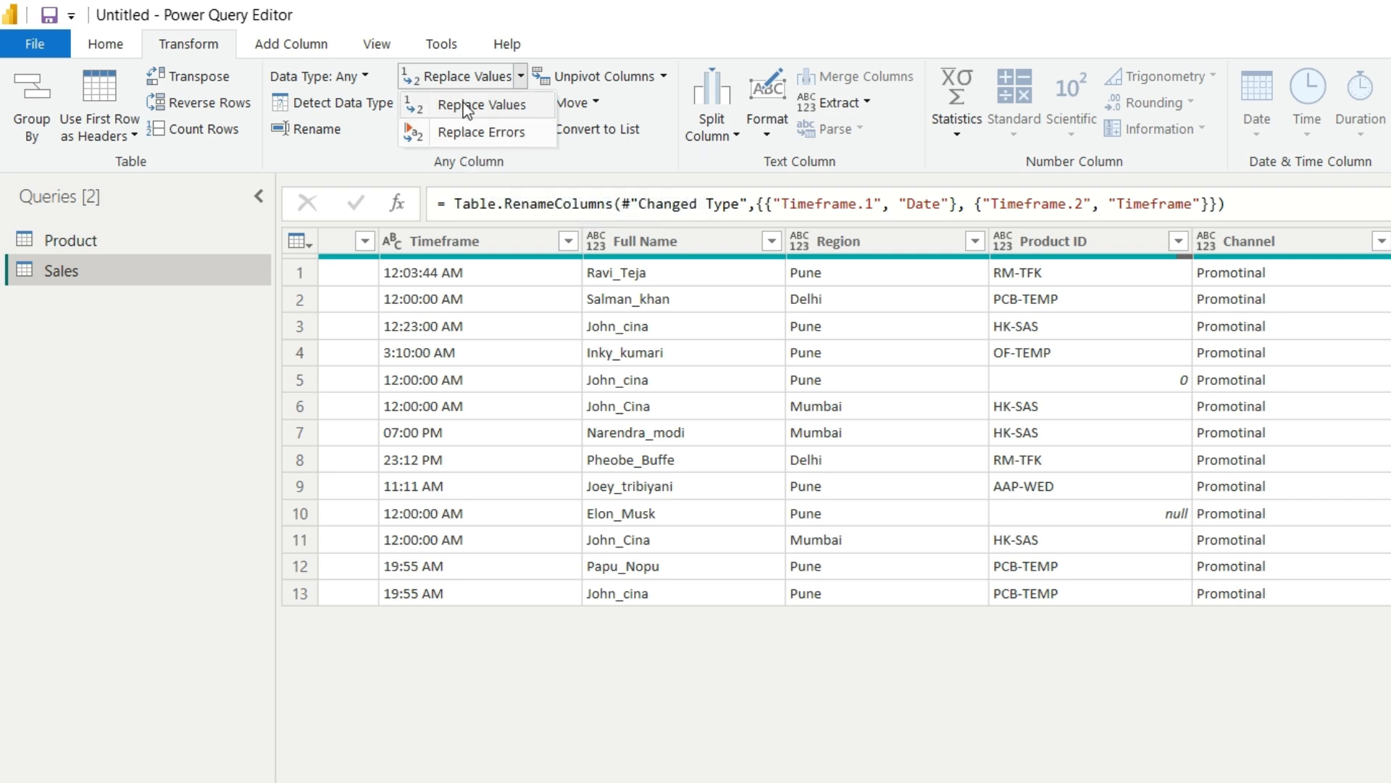
{"action": "left_click", "coordinate": [483, 107]}
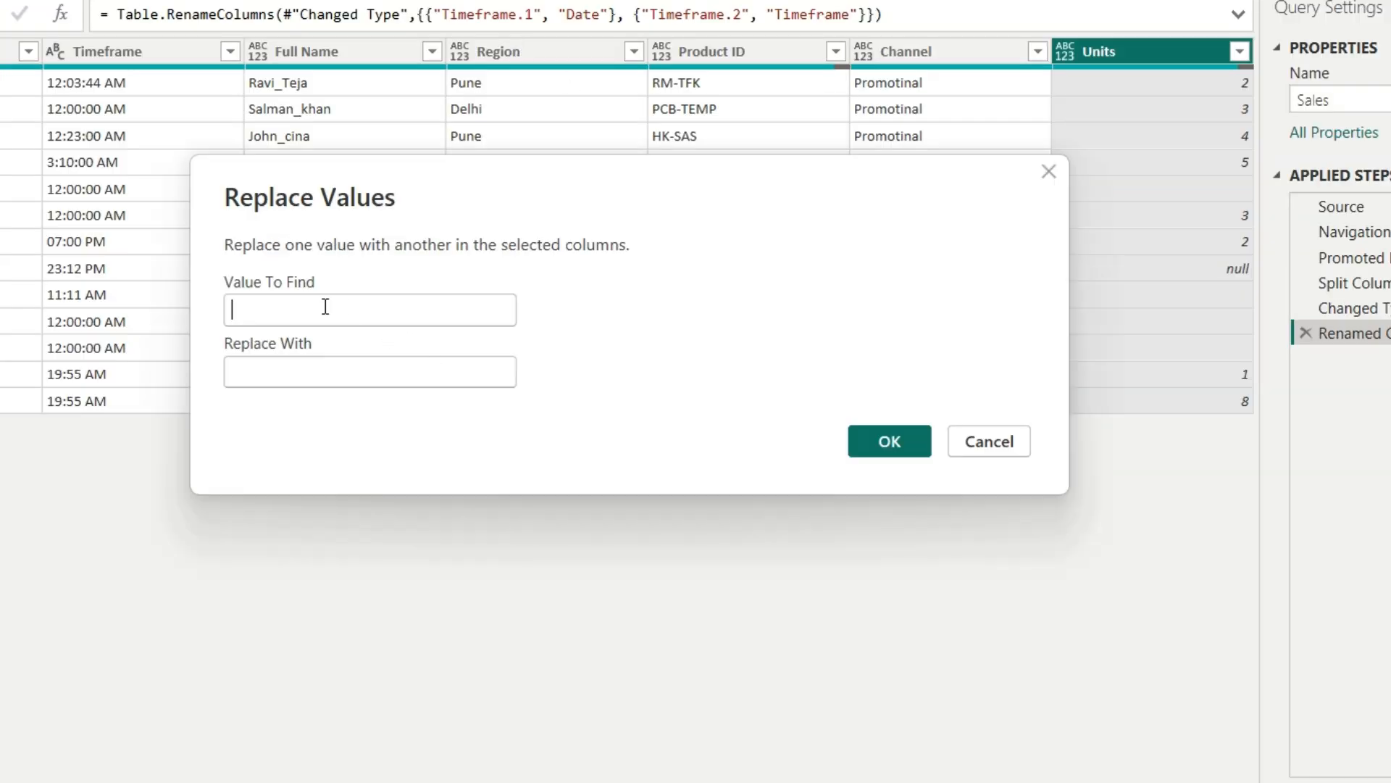
{"action": "left_click", "coordinate": [261, 310]}
{"action": "left_click", "coordinate": [328, 379]}
{"action": "type", "text": "NA"}
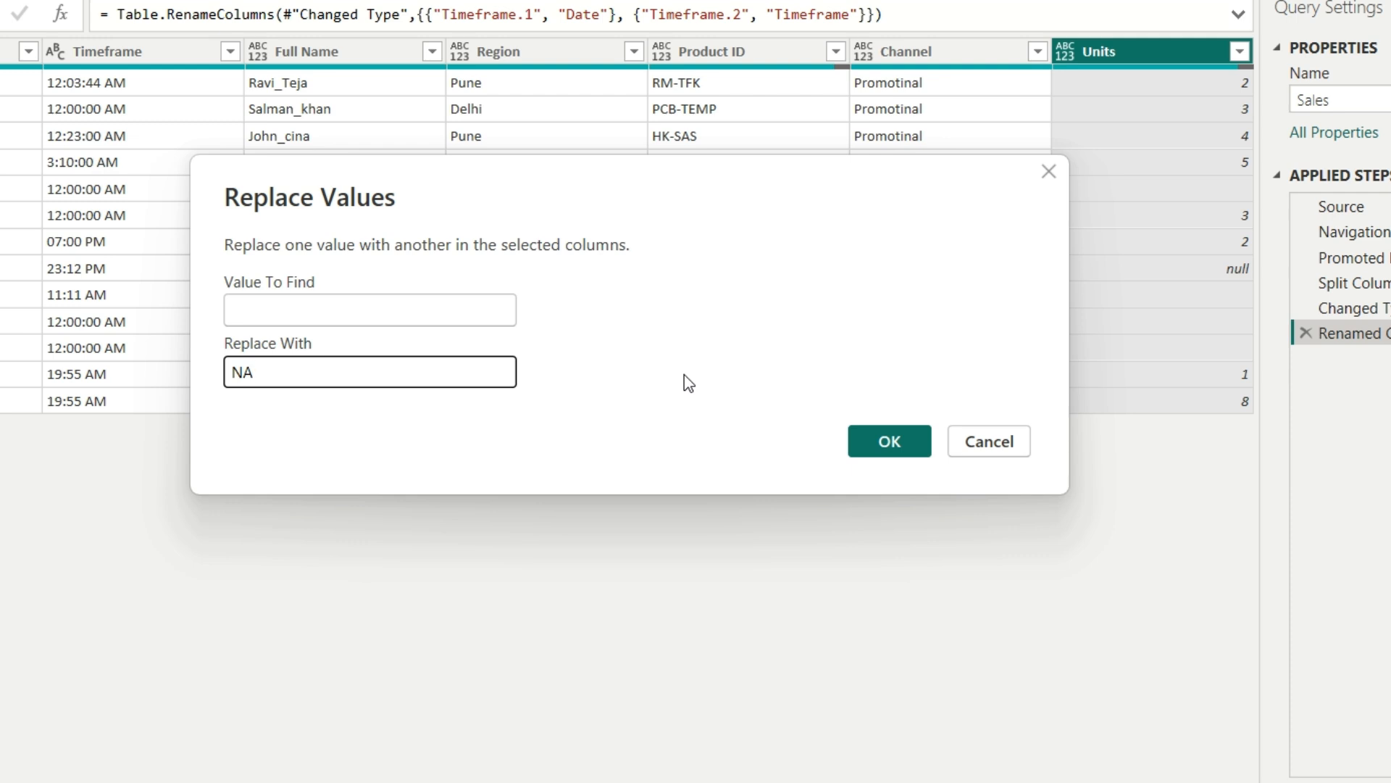
{"action": "left_click", "coordinate": [360, 392]}
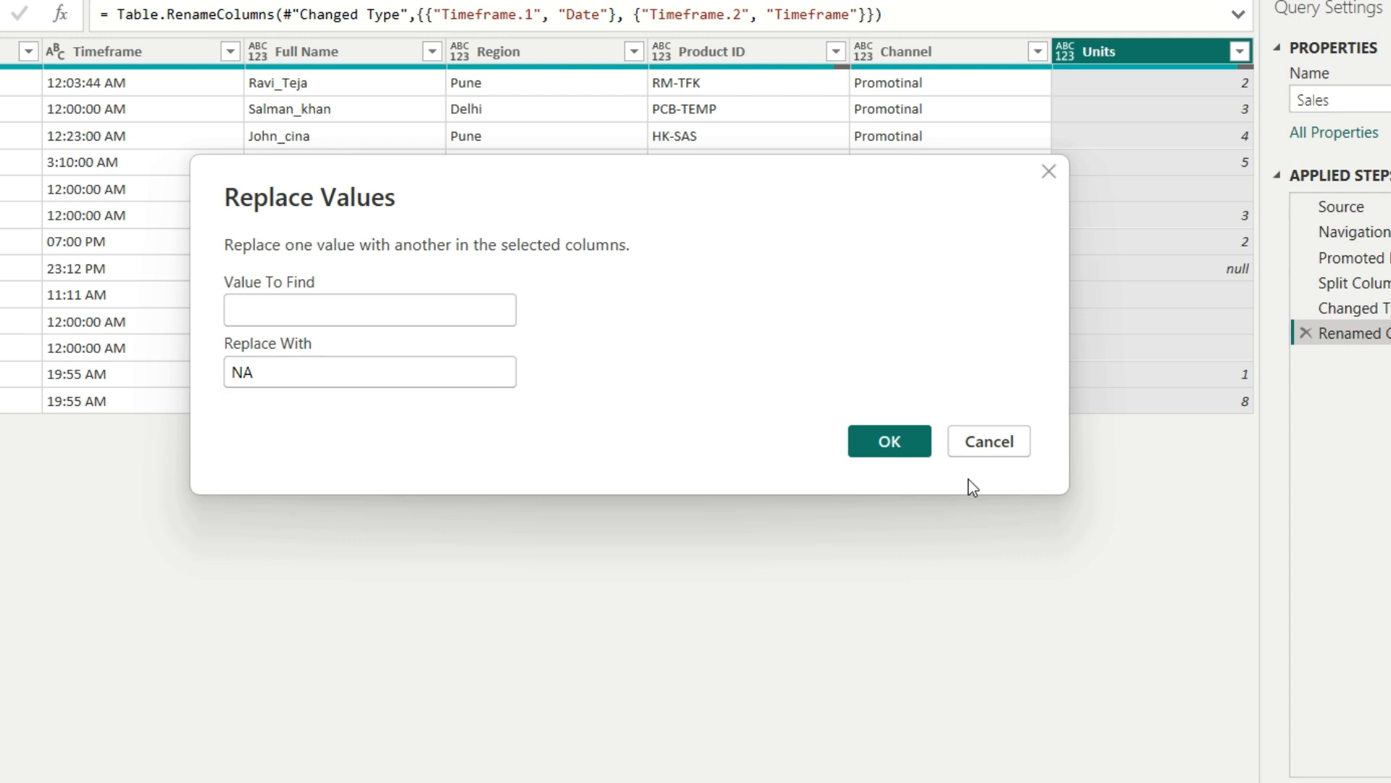
{"action": "left_click", "coordinate": [889, 442]}
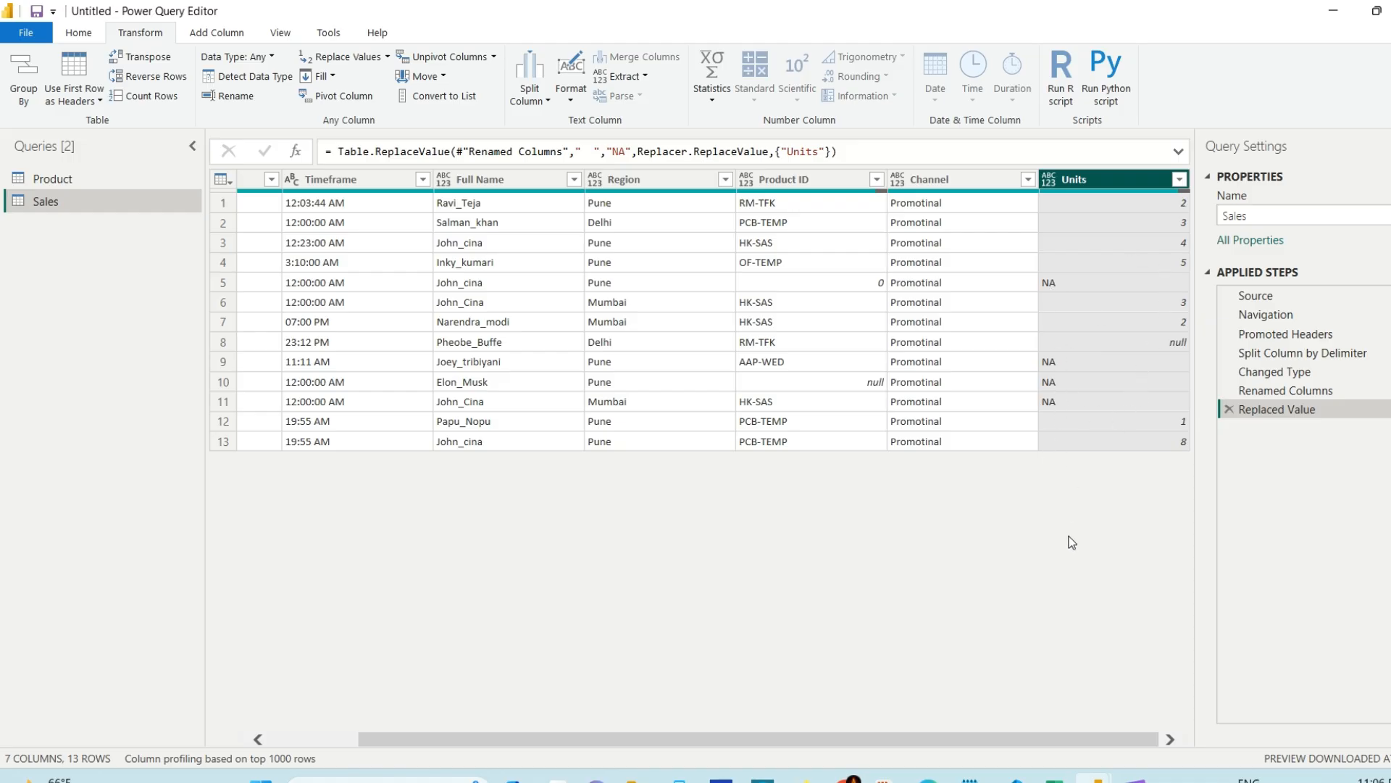
{"action": "left_click", "coordinate": [1229, 409]}
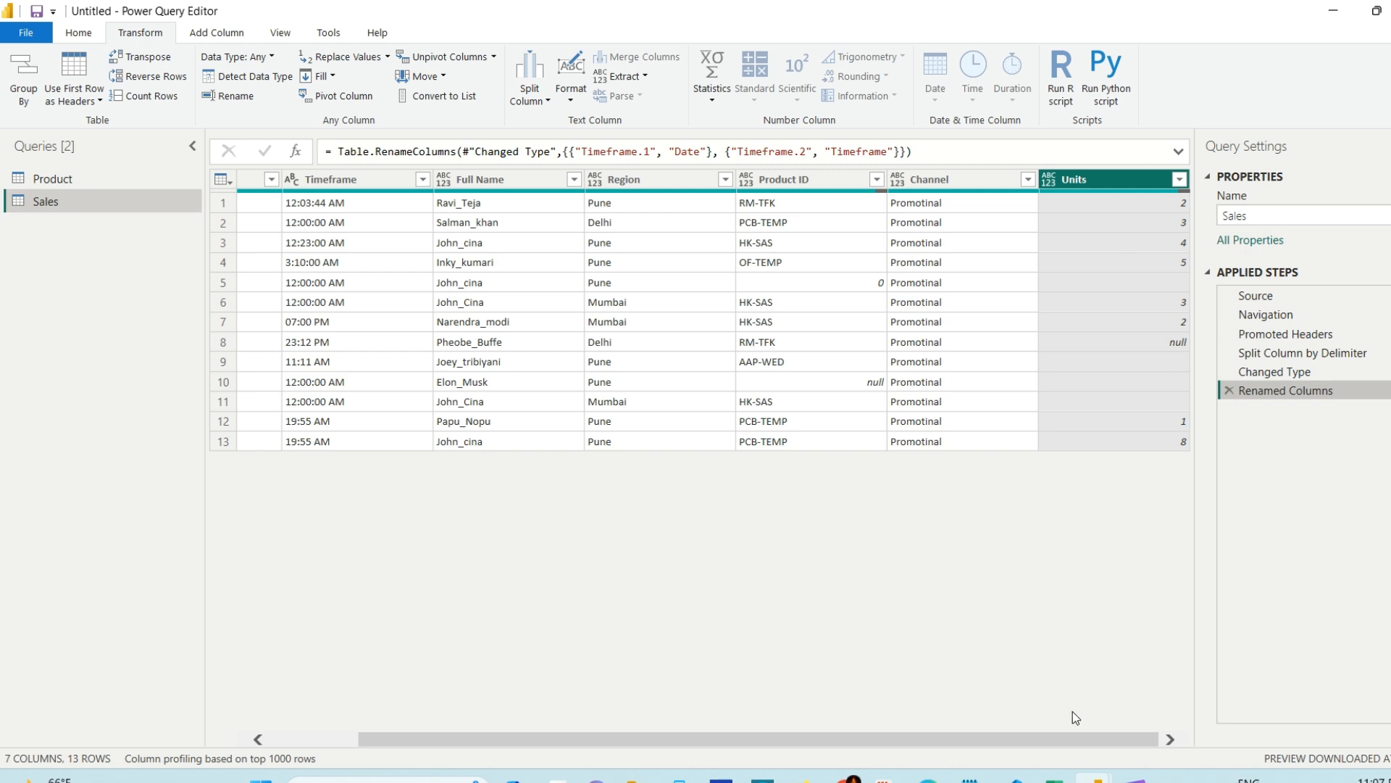
Switch to the VS Code notes and highlight "Dealing with Null Values" and its first option, "Delete the entire row".
{"action": "left_click", "coordinate": [1014, 778]}
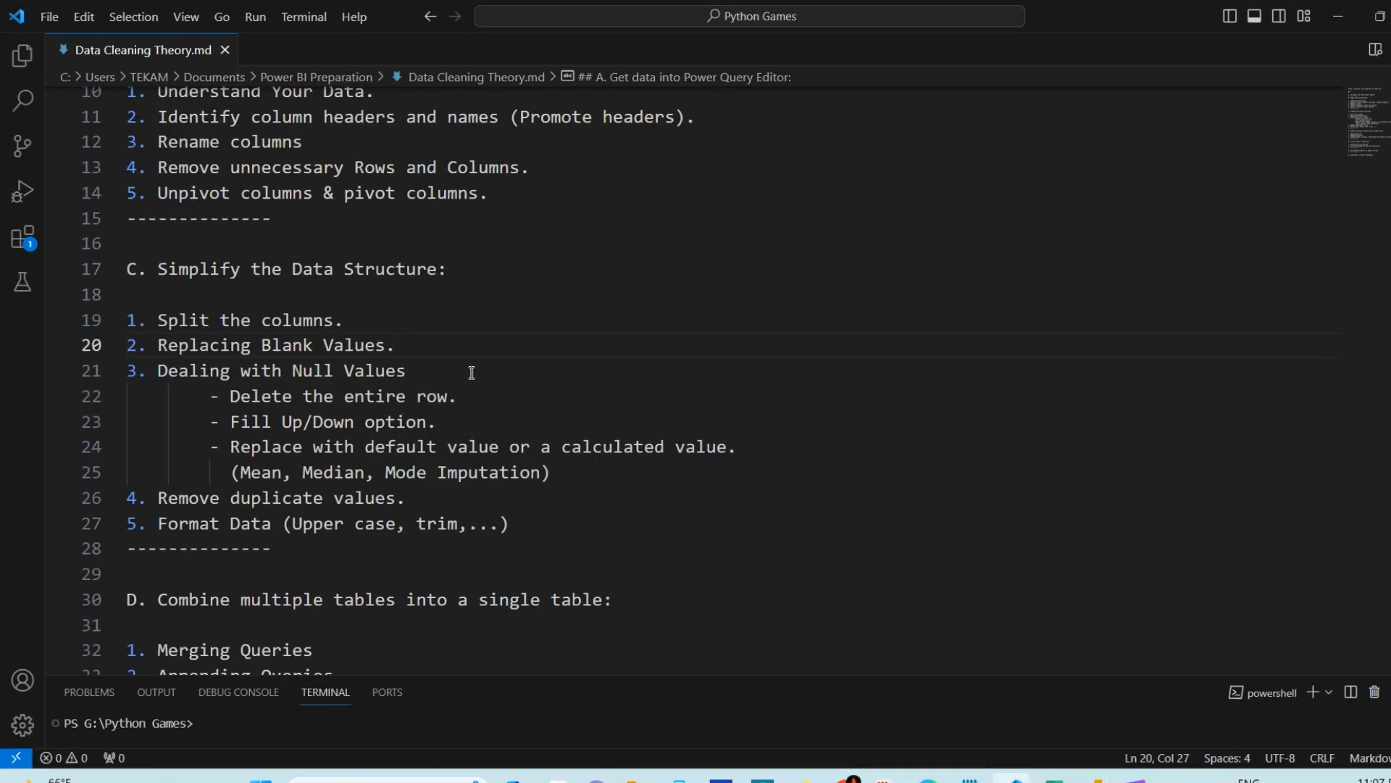
{"action": "left_click_drag", "start_coordinate": [158, 371], "coordinate": [502, 372]}
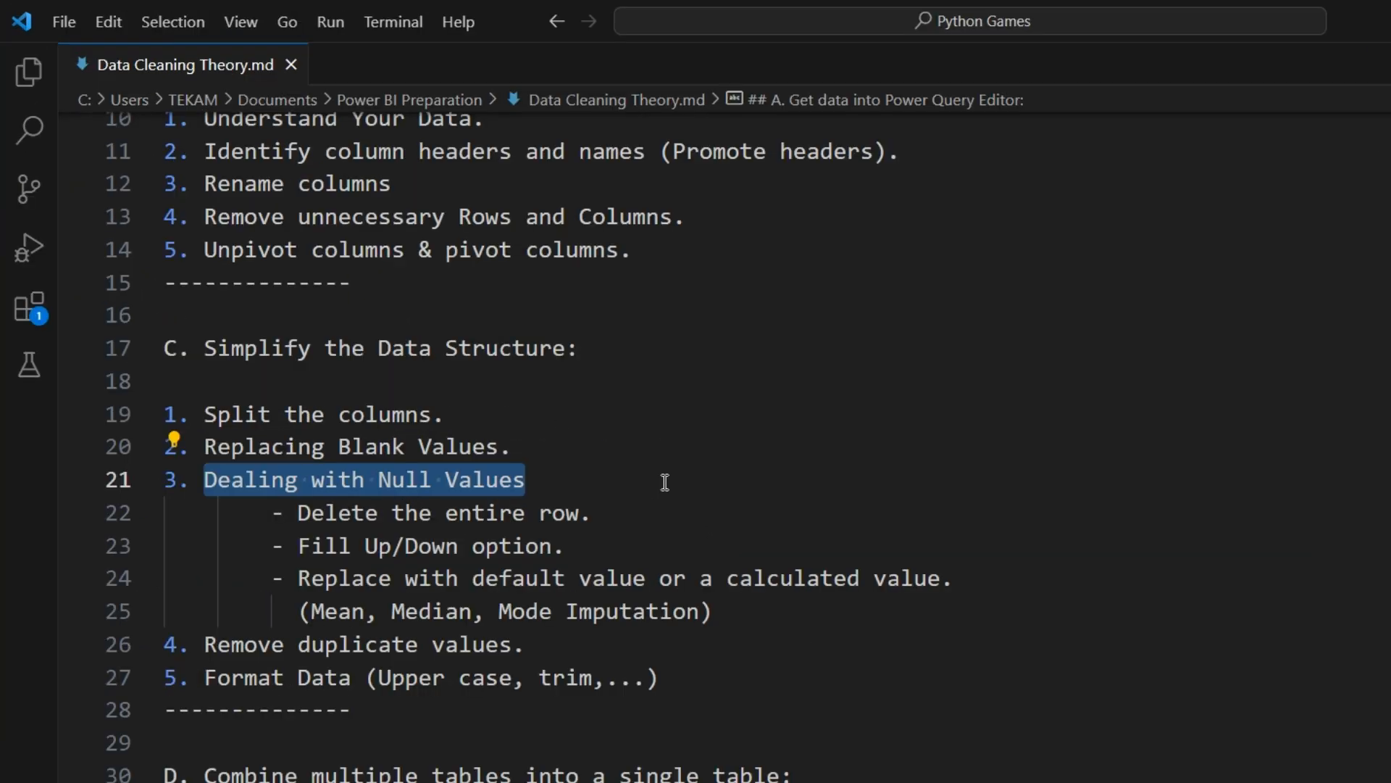
{"action": "left_click", "coordinate": [568, 484]}
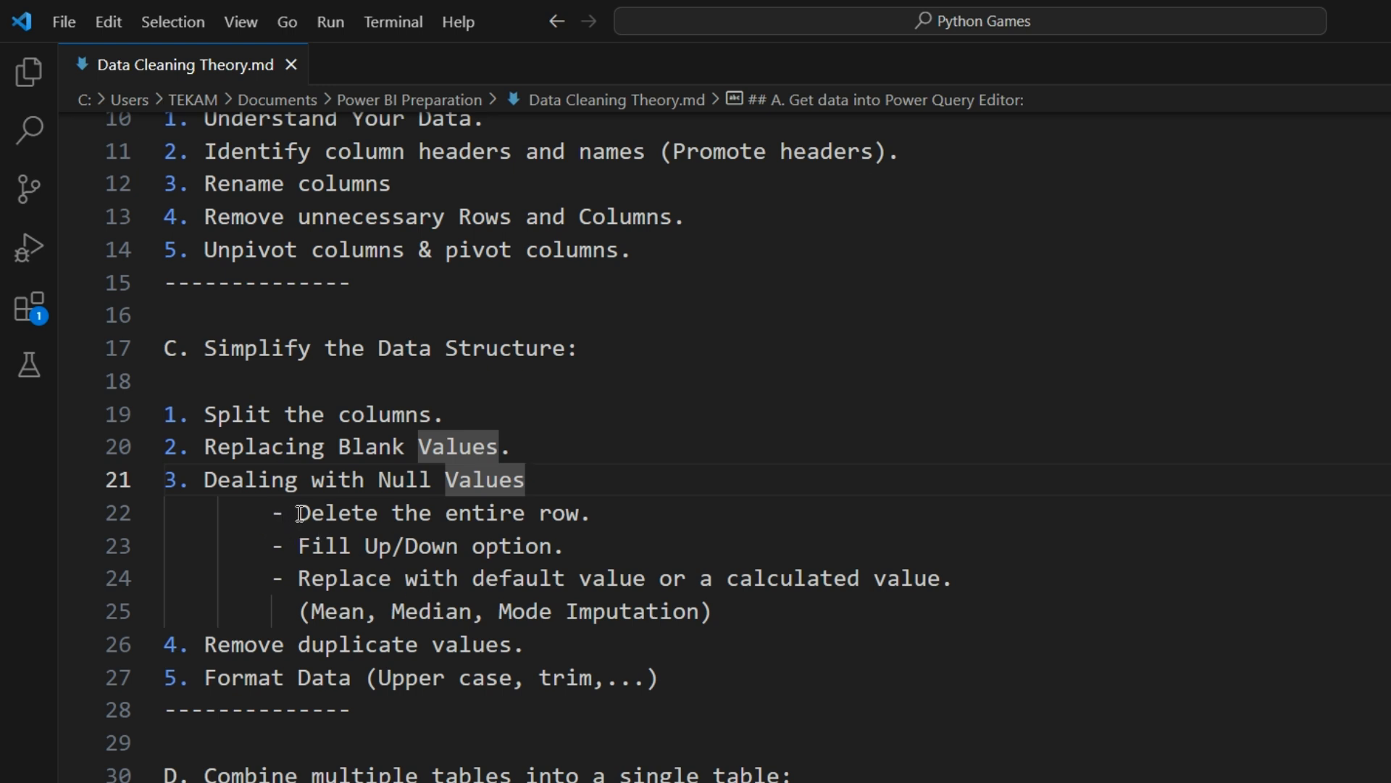
{"action": "left_click_drag", "start_coordinate": [300, 513], "coordinate": [611, 510]}
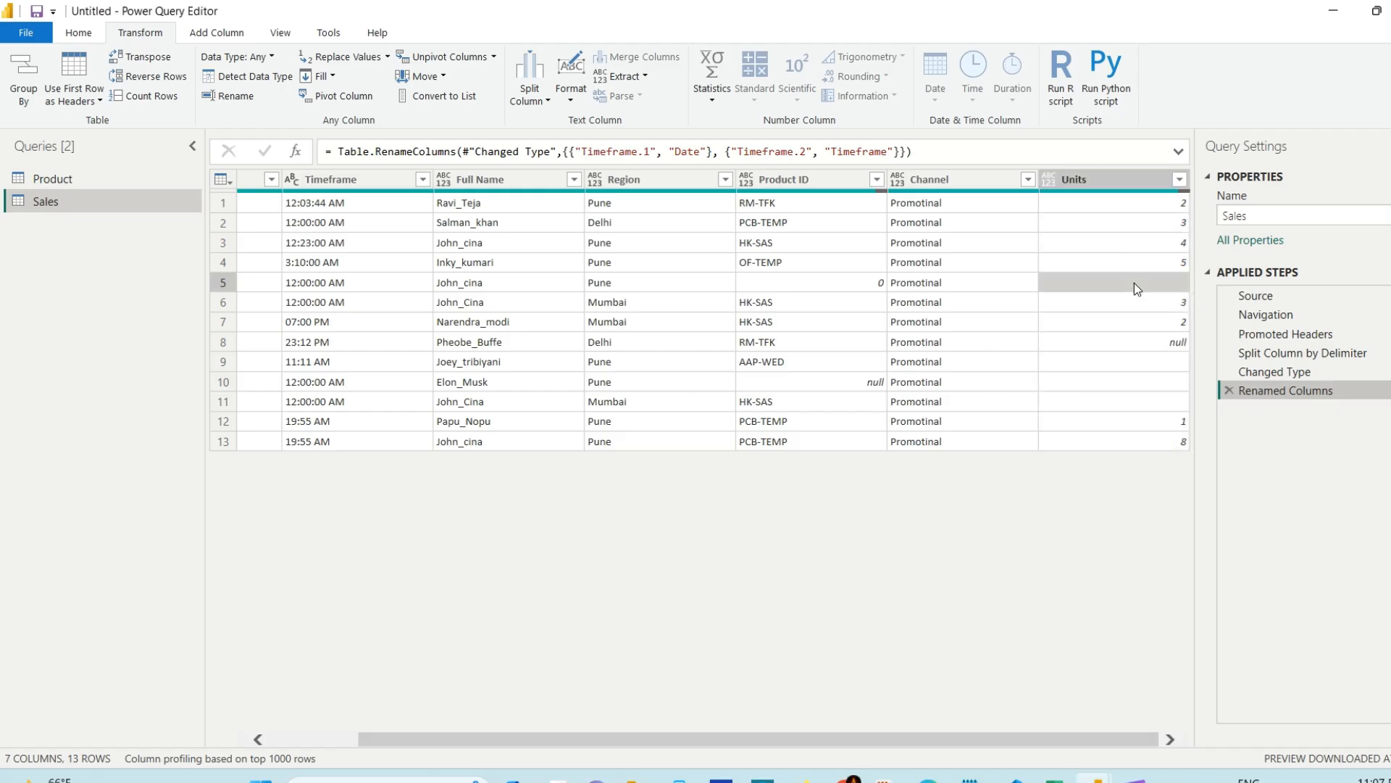
Return to Power Query Editor and compare the null cell with the blank cells in the Units column.
{"action": "left_click", "coordinate": [1133, 340]}
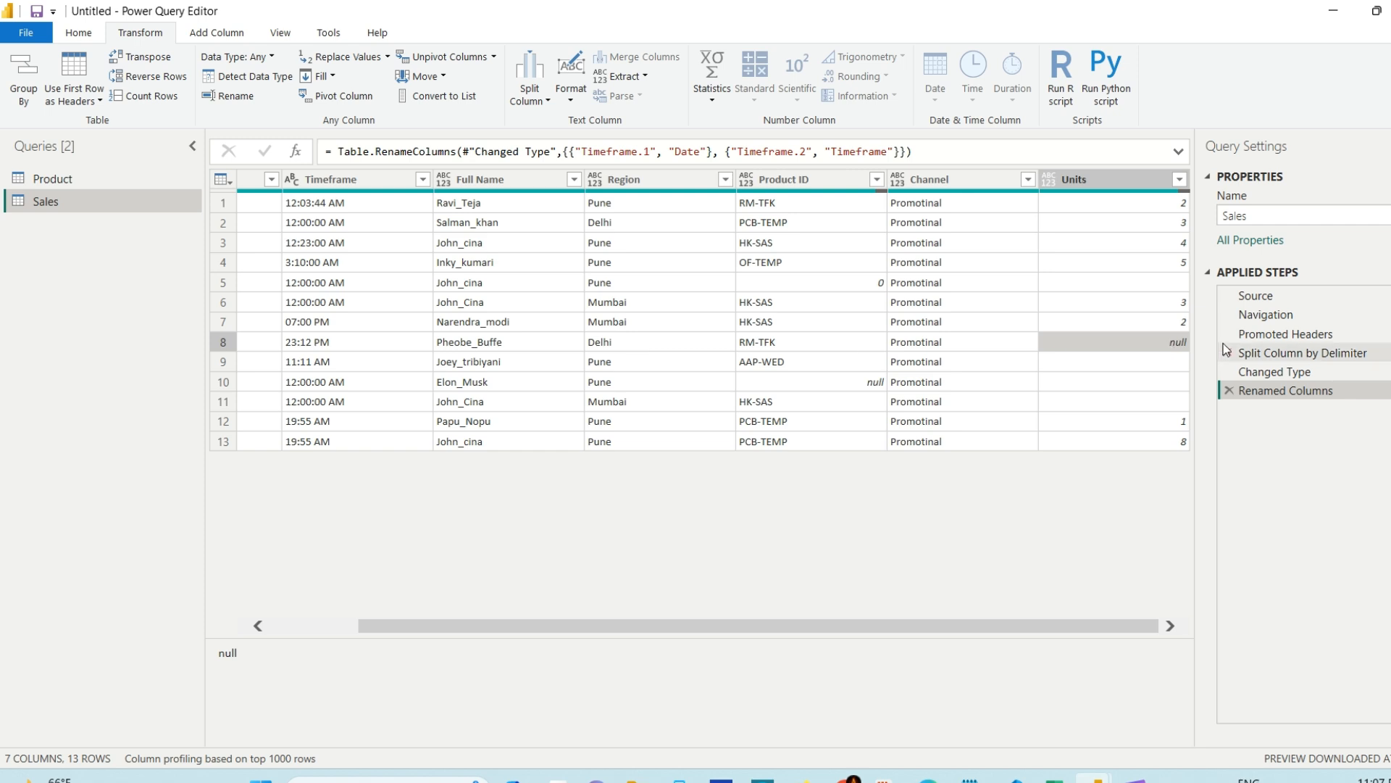
{"action": "left_click", "coordinate": [1161, 286]}
{"action": "left_click", "coordinate": [1164, 361]}
{"action": "left_click", "coordinate": [1164, 382]}
{"action": "left_click", "coordinate": [1162, 401]}
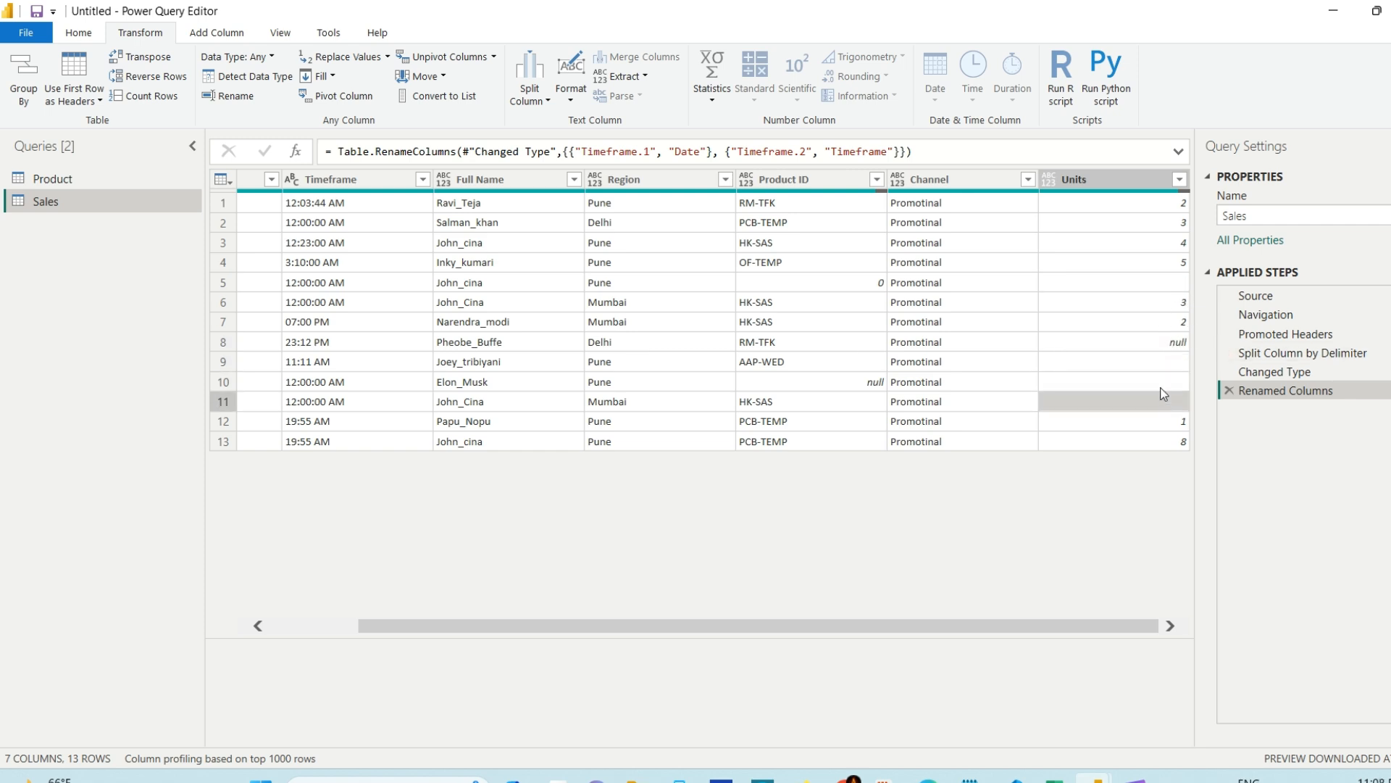
{"action": "left_click", "coordinate": [1146, 282]}
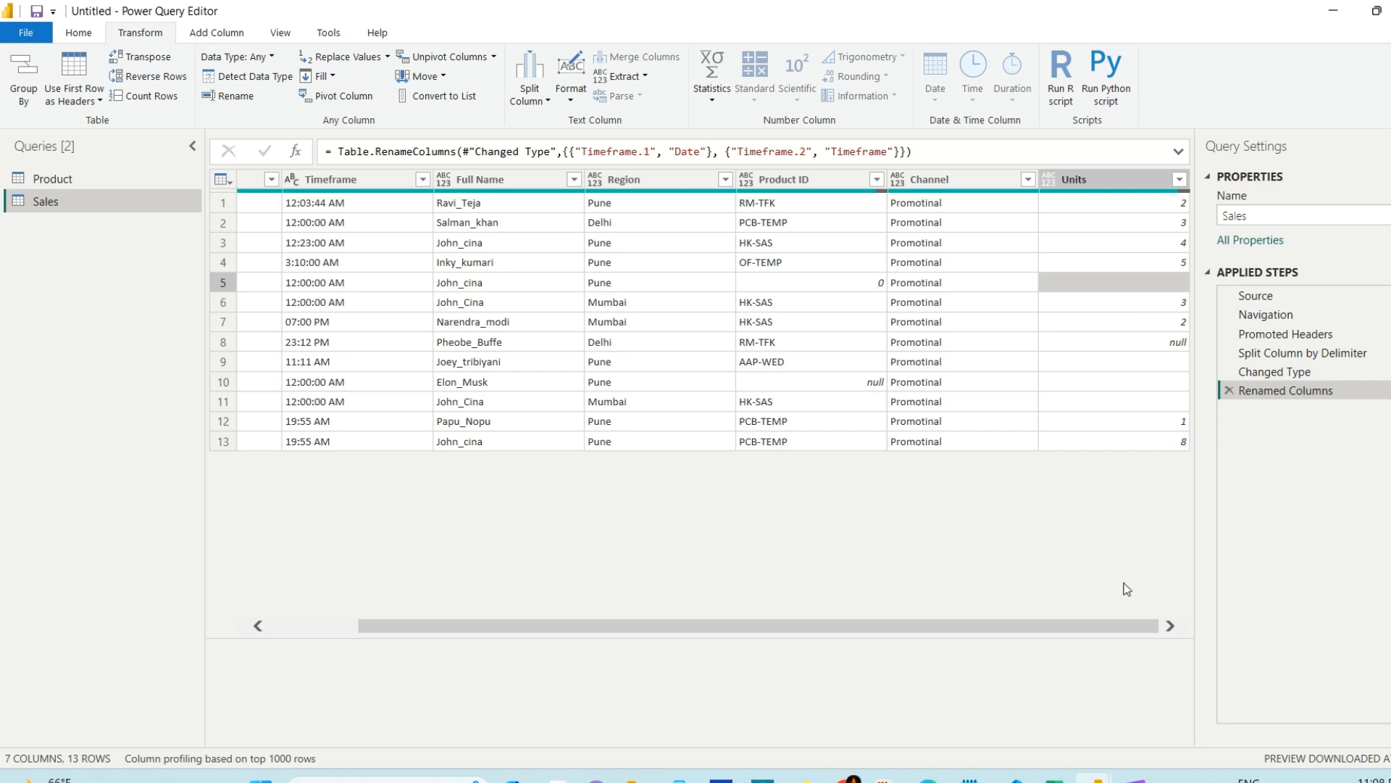
Switch to the VS Code notes and highlight the null-handling item "Fill Up/Down option.".
{"action": "left_click", "coordinate": [1015, 778]}
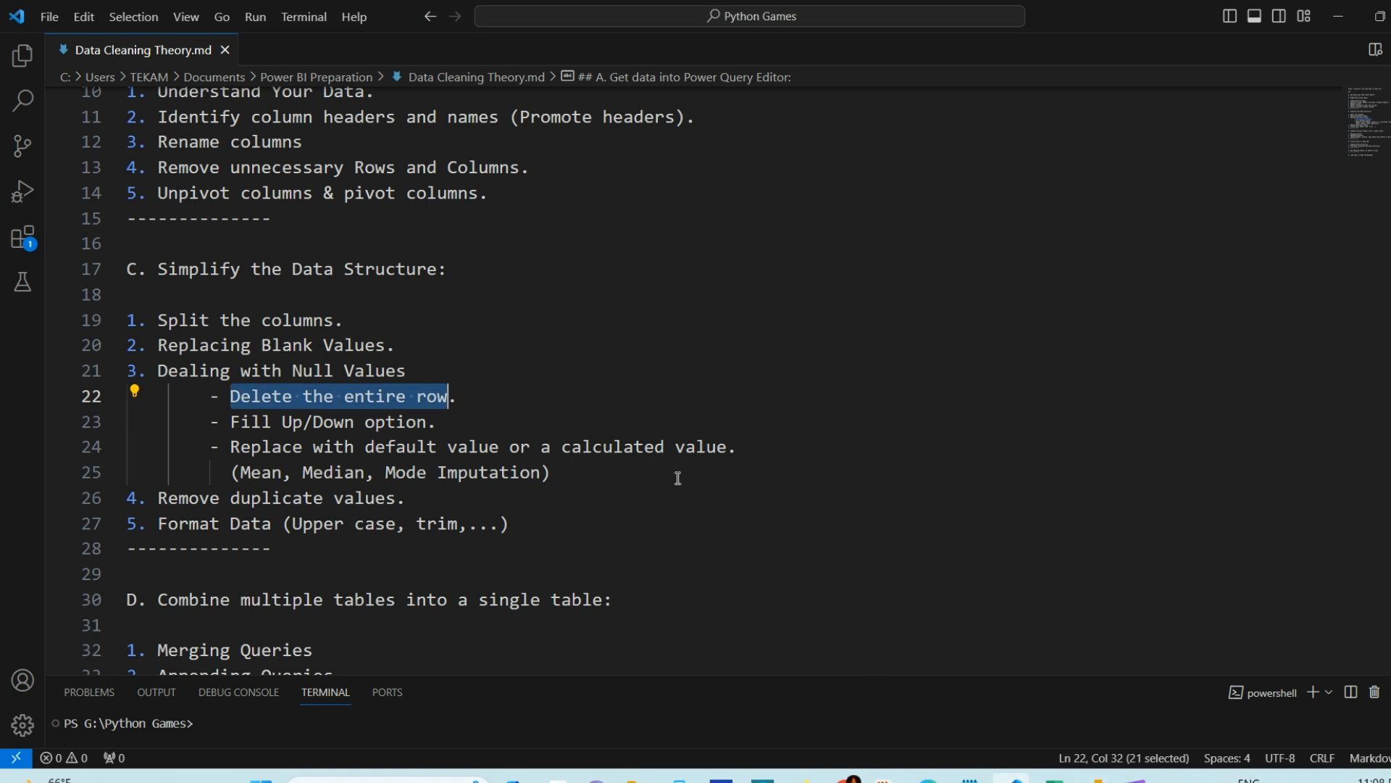
{"action": "left_click", "coordinate": [440, 422]}
{"action": "left_click", "coordinate": [231, 422]}
{"action": "left_click_drag", "start_coordinate": [251, 424], "coordinate": [454, 425]}
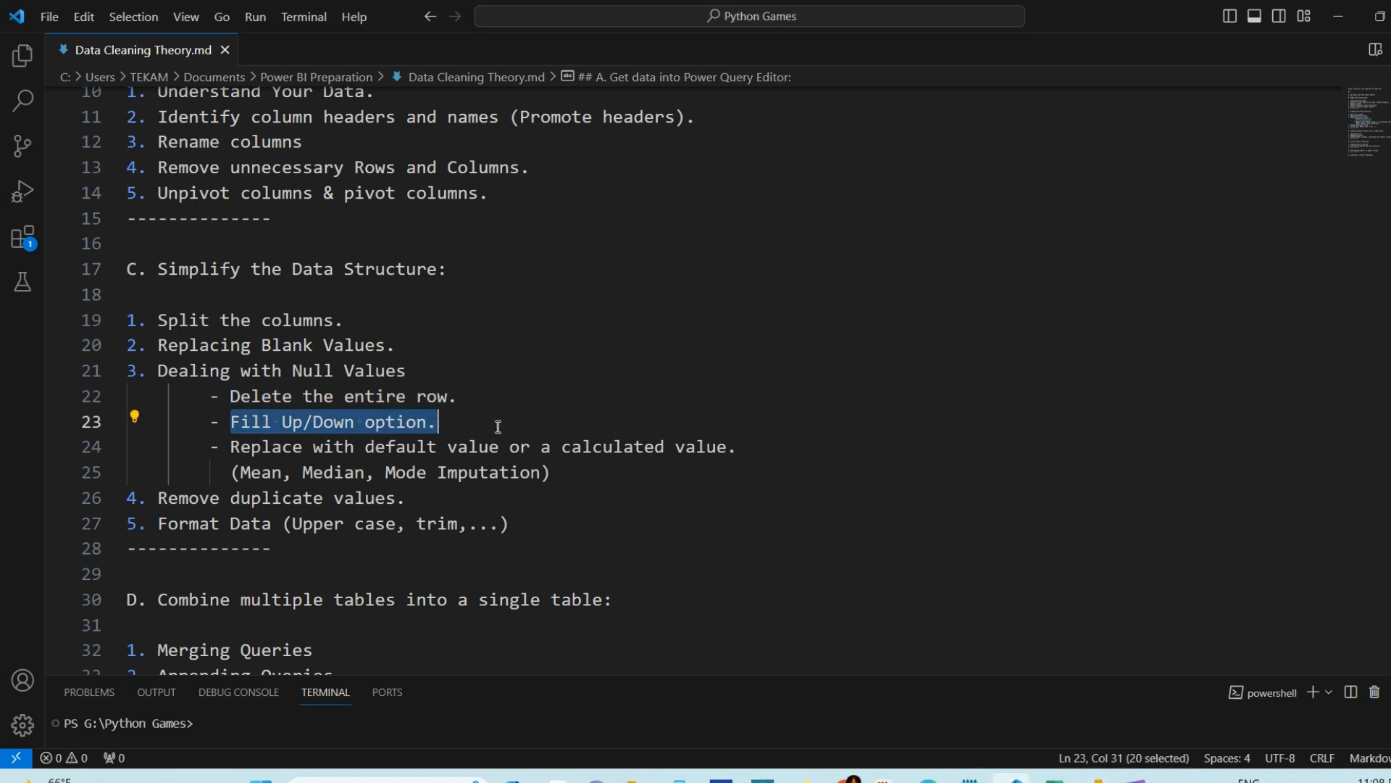
{"action": "left_click", "coordinate": [455, 425]}
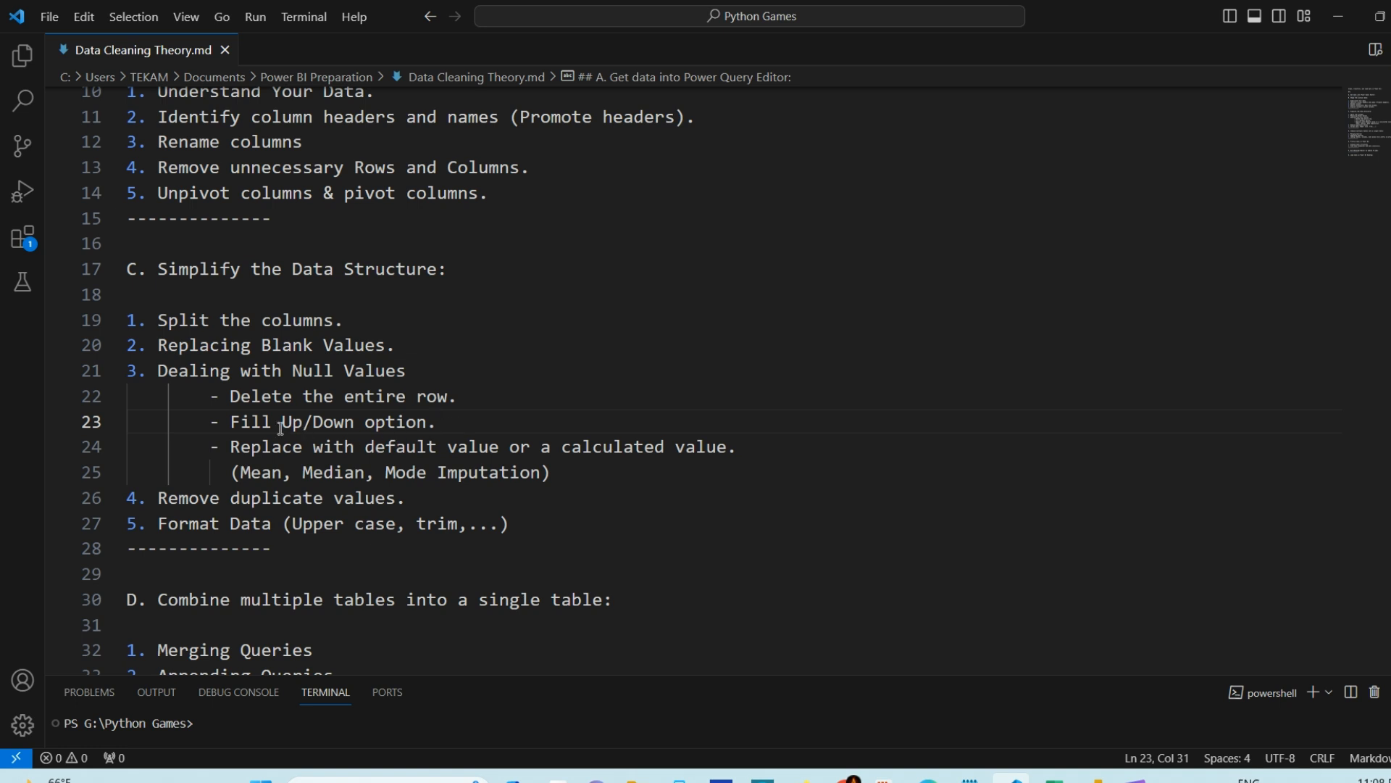
{"action": "left_click", "coordinate": [233, 422]}
{"action": "left_click_drag", "start_coordinate": [234, 422], "coordinate": [463, 424]}
{"action": "left_click", "coordinate": [463, 424]}
Return to Power Query Editor and move the Units column between the Timeframe and Full Name columns.
{"action": "mouse_move", "coordinate": [1093, 775]}
{"action": "left_click", "coordinate": [1232, 685]}
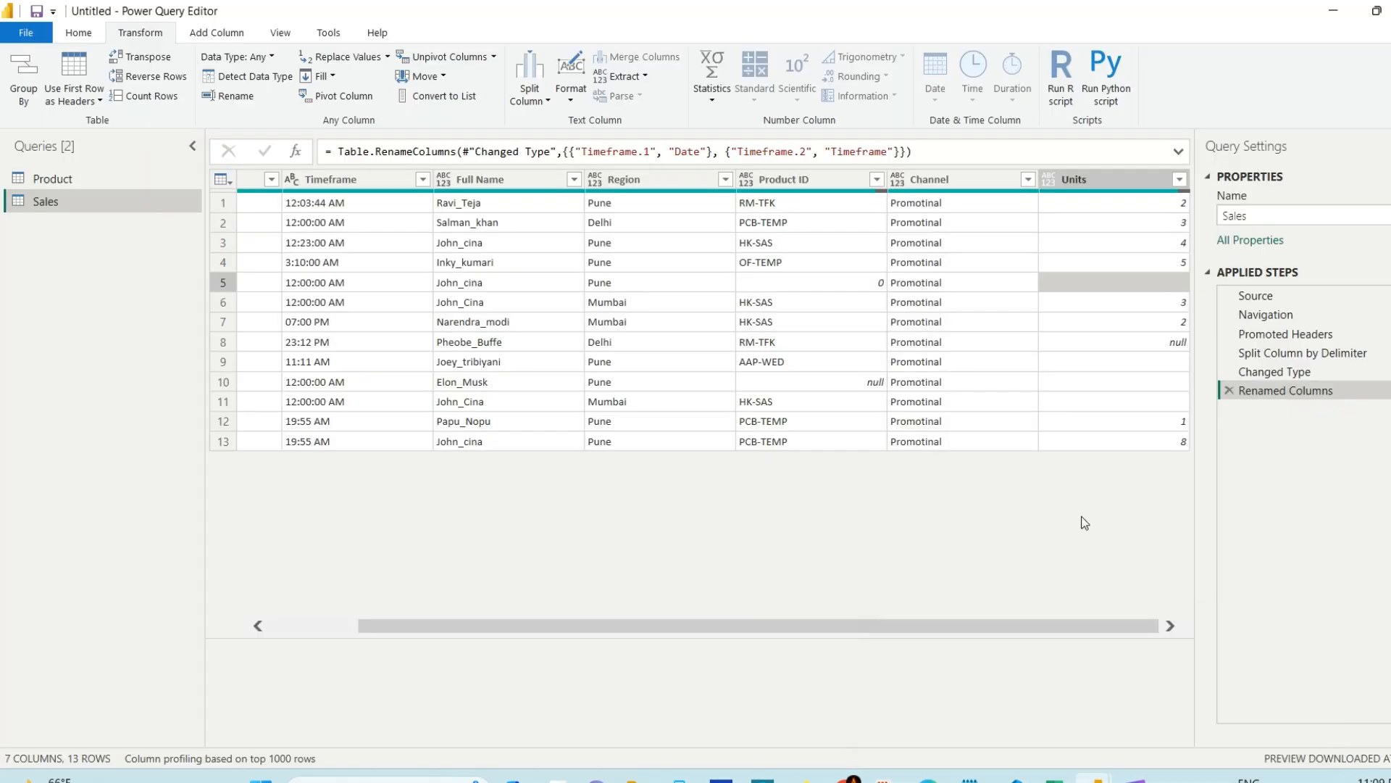
{"action": "left_click", "coordinate": [1123, 183]}
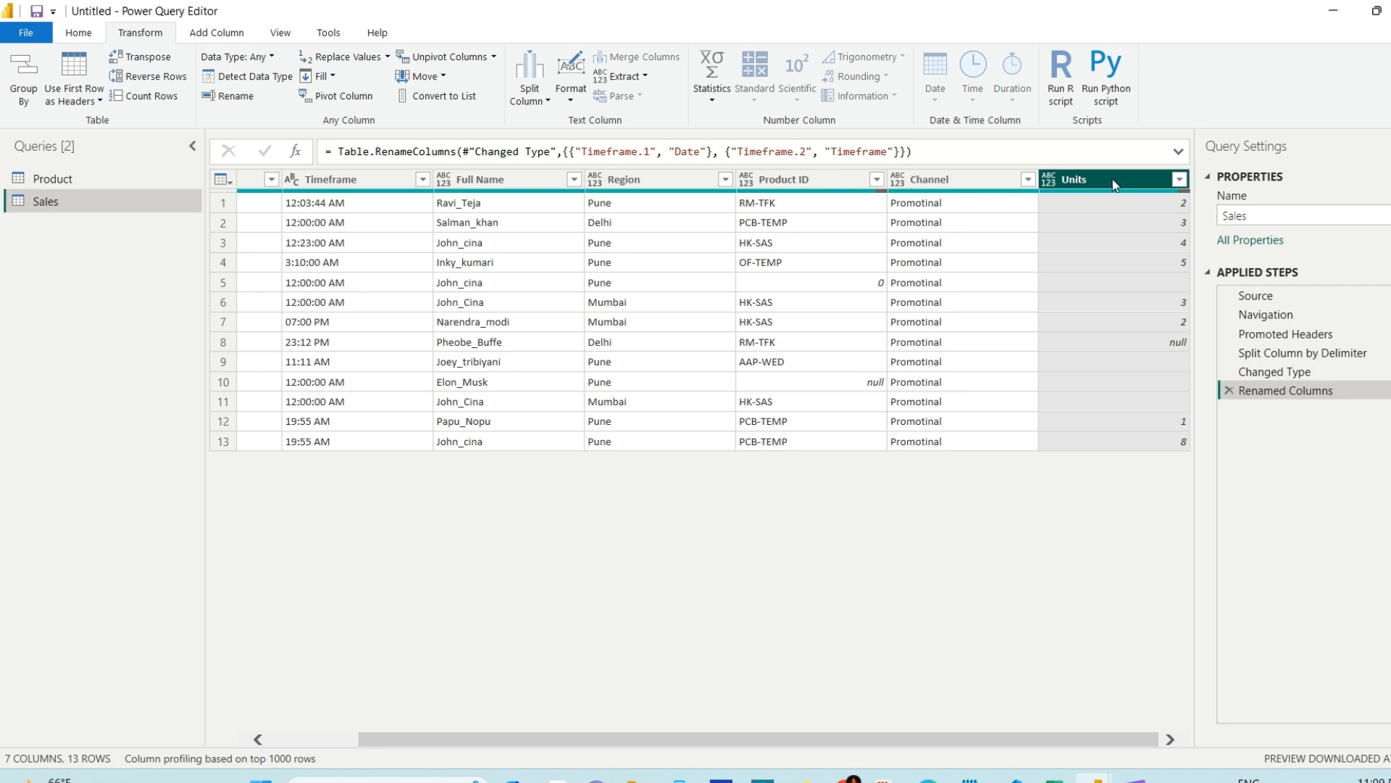
{"action": "left_click_drag", "start_coordinate": [1113, 184], "coordinate": [508, 175]}
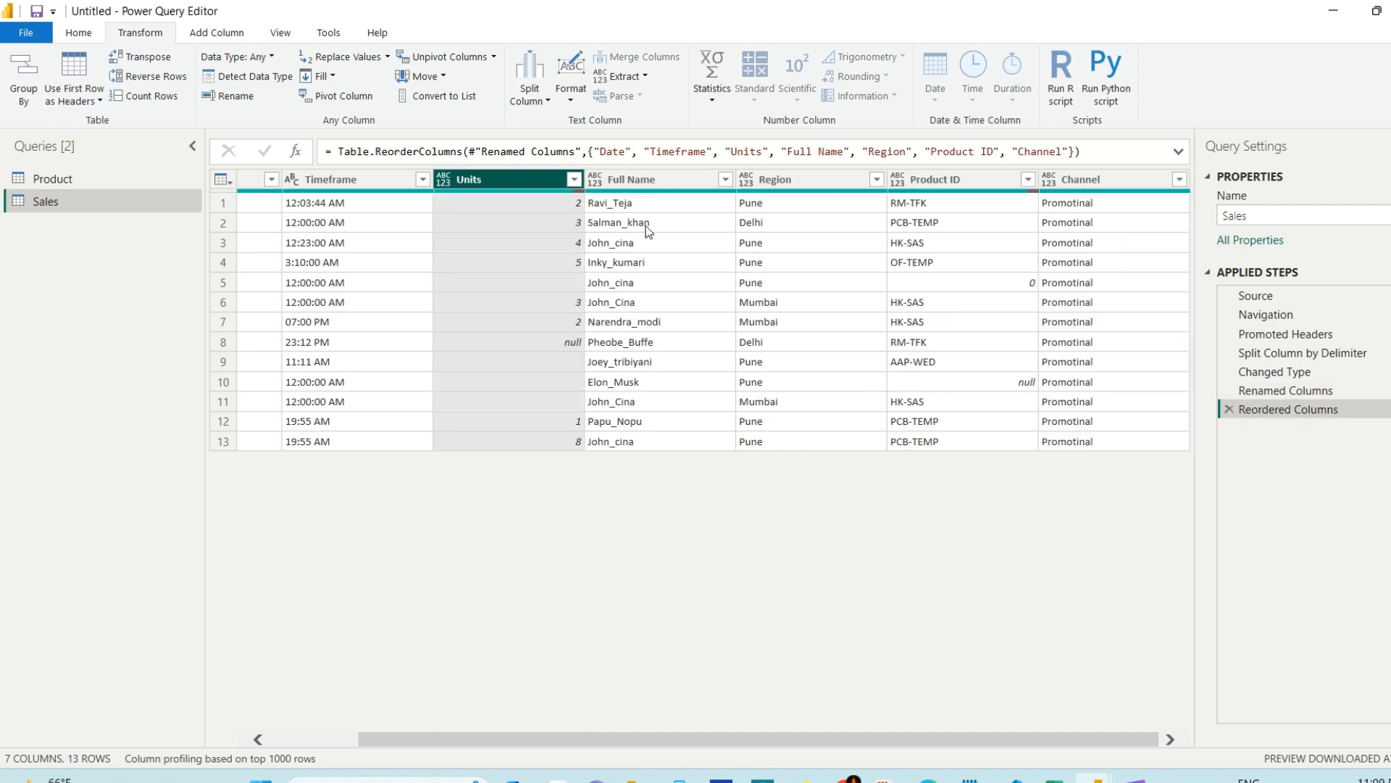
{"action": "left_click_drag", "start_coordinate": [706, 739], "coordinate": [596, 733]}
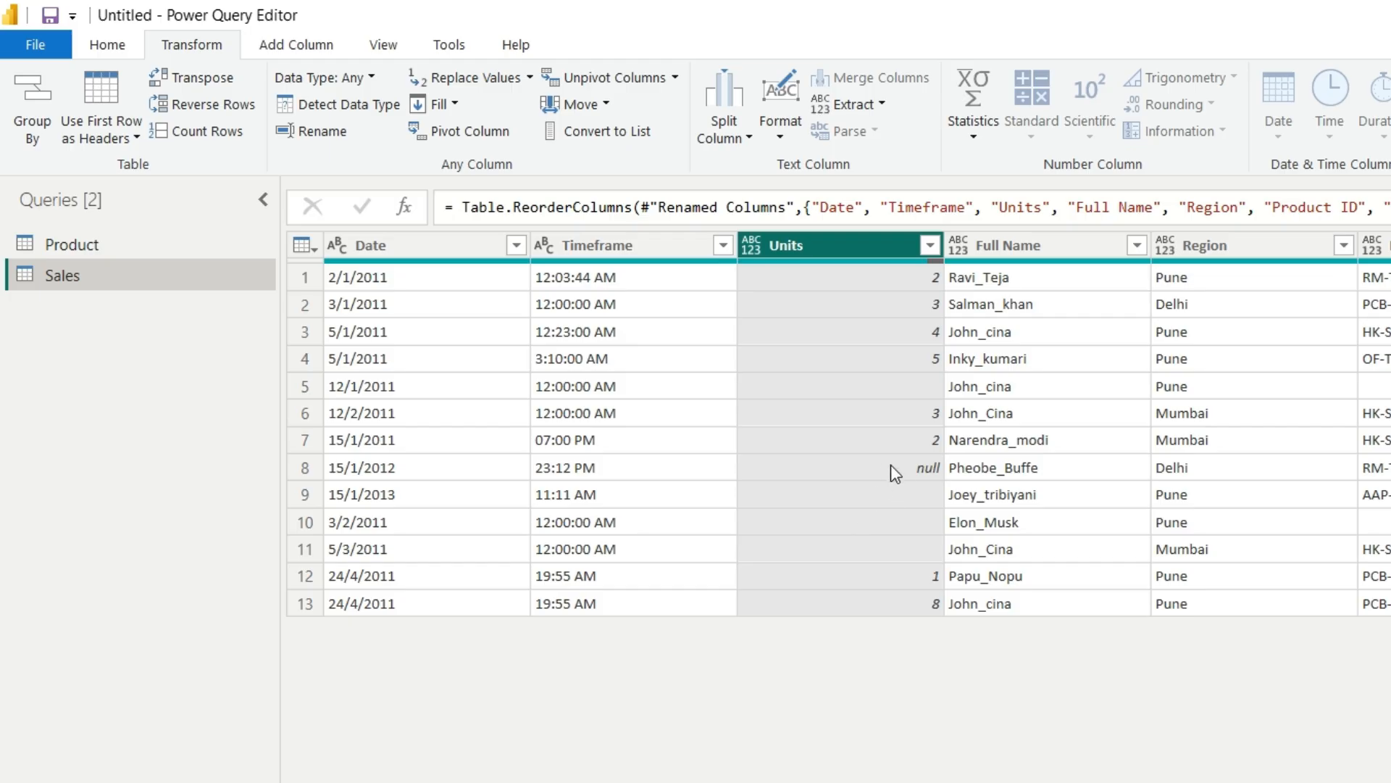
Fill the null in the Units column down from the value above, and delete that applied step.
{"action": "left_click", "coordinate": [646, 339]}
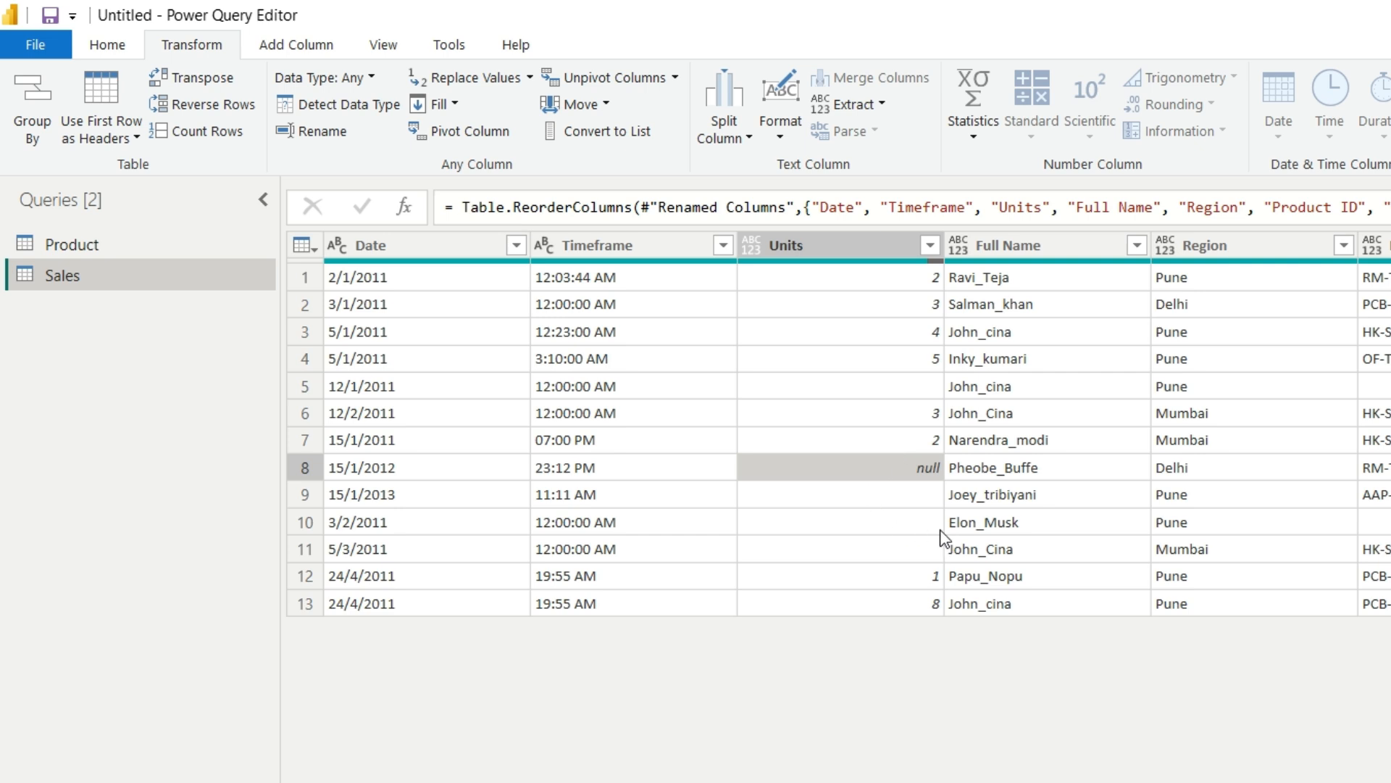
{"action": "left_click", "coordinate": [836, 248]}
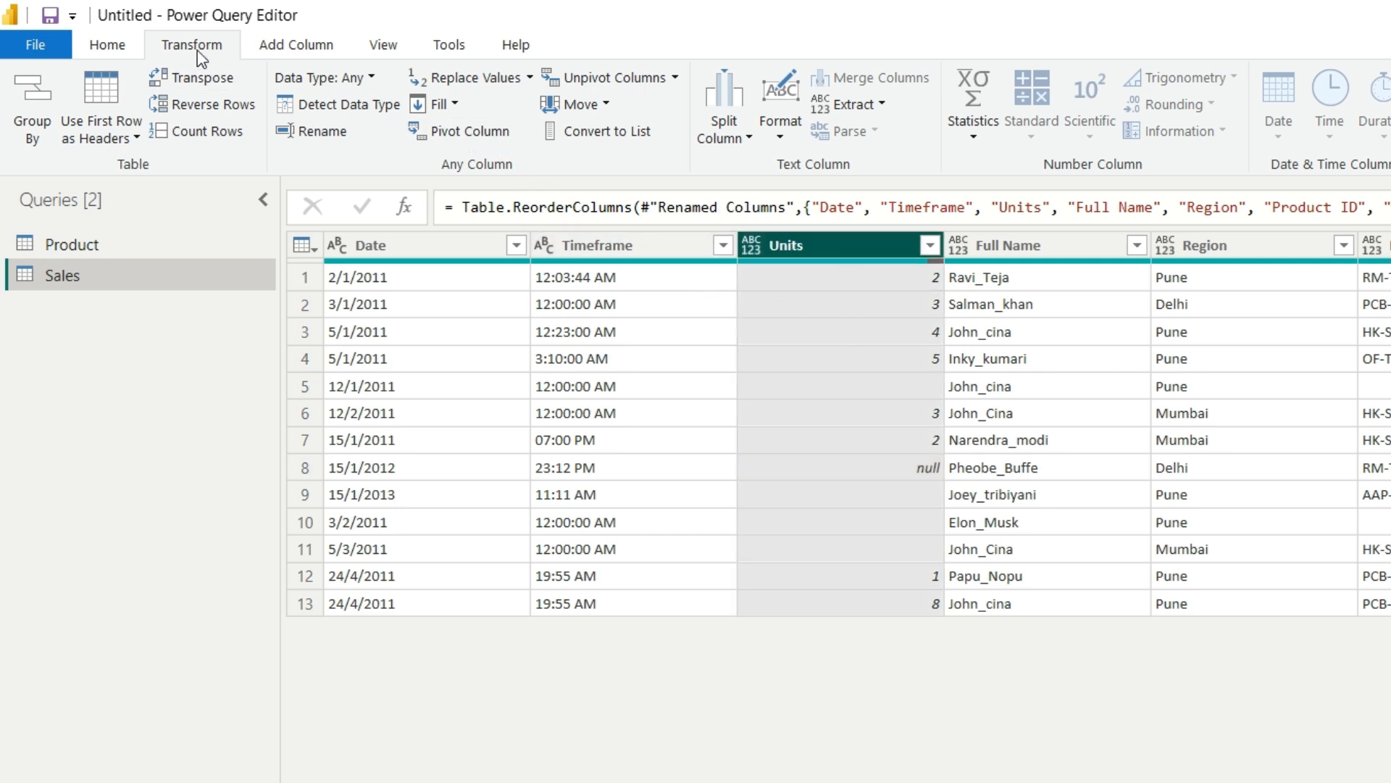
{"action": "left_click", "coordinate": [454, 104]}
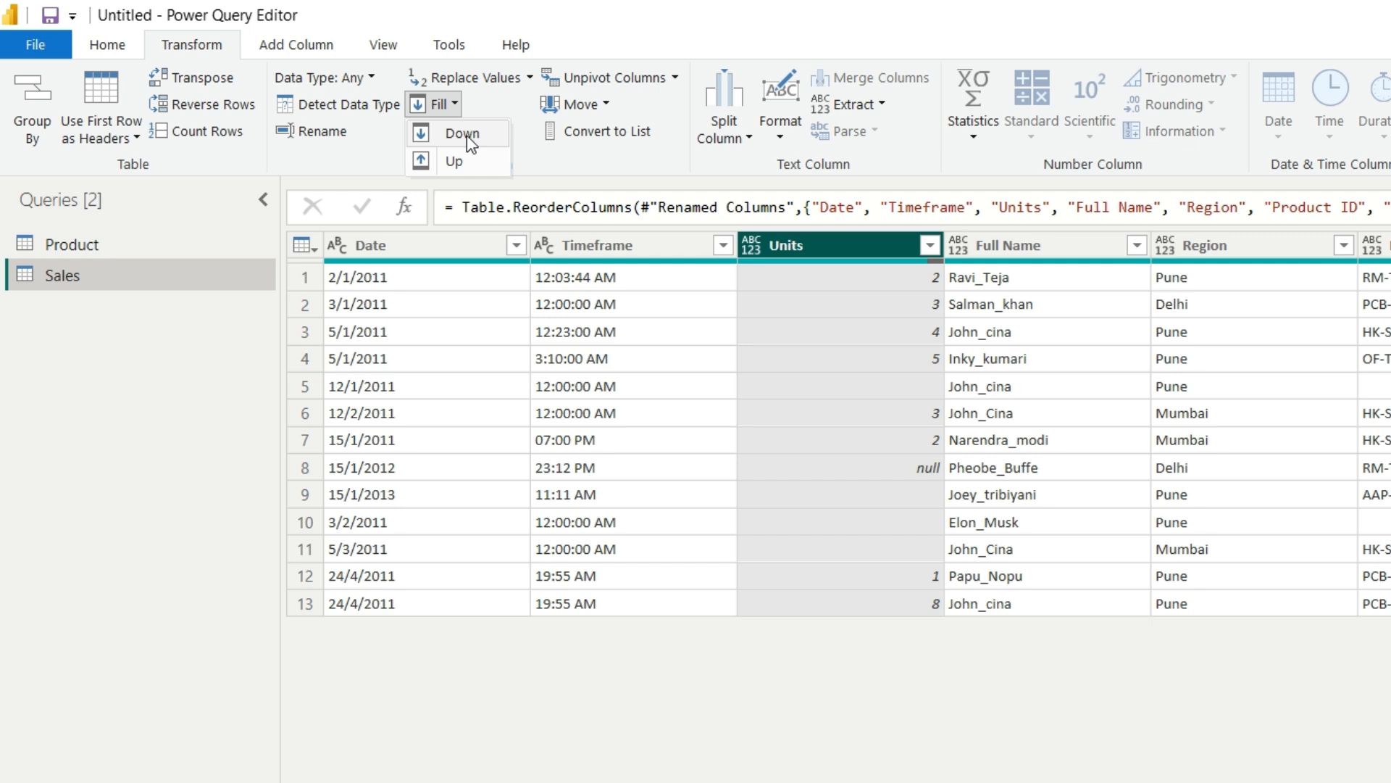
{"action": "left_click", "coordinate": [466, 134]}
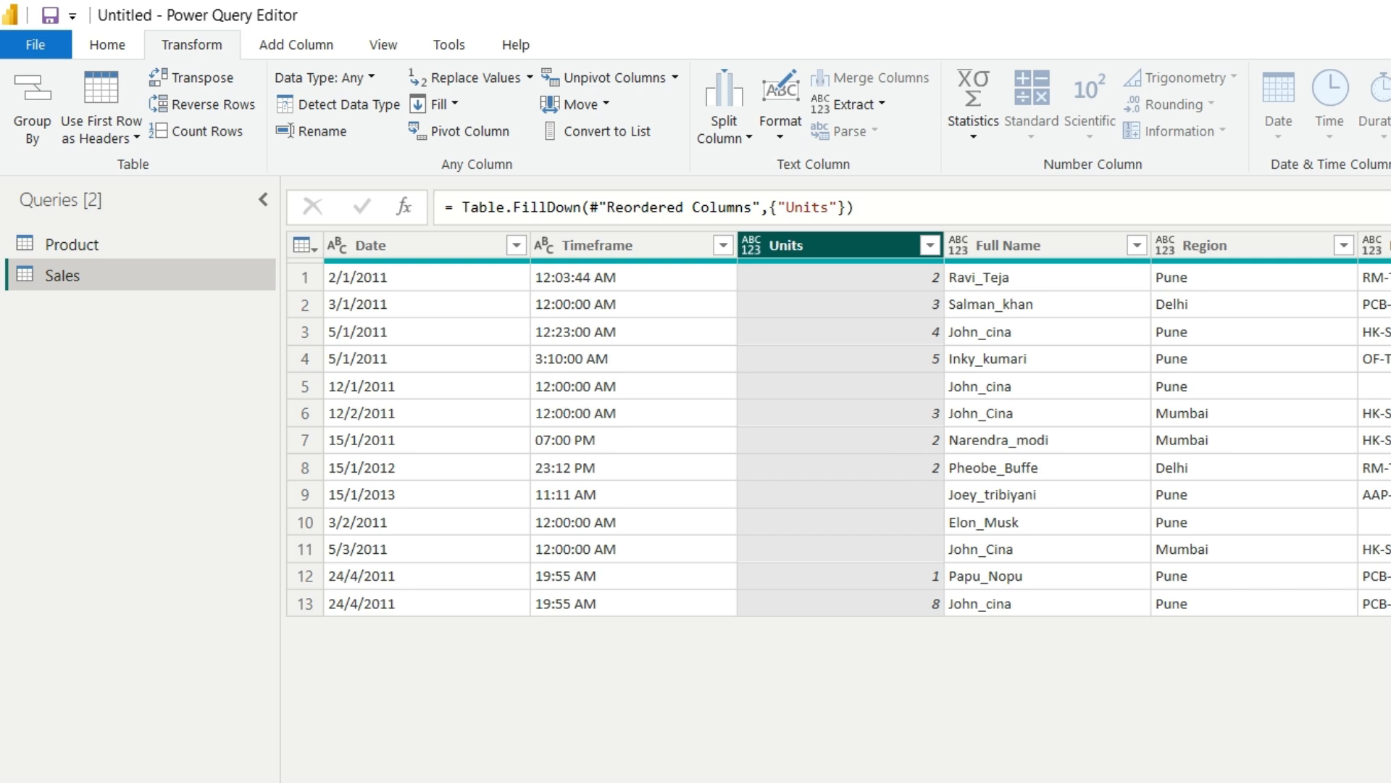
{"action": "left_click", "coordinate": [1390, 471]}
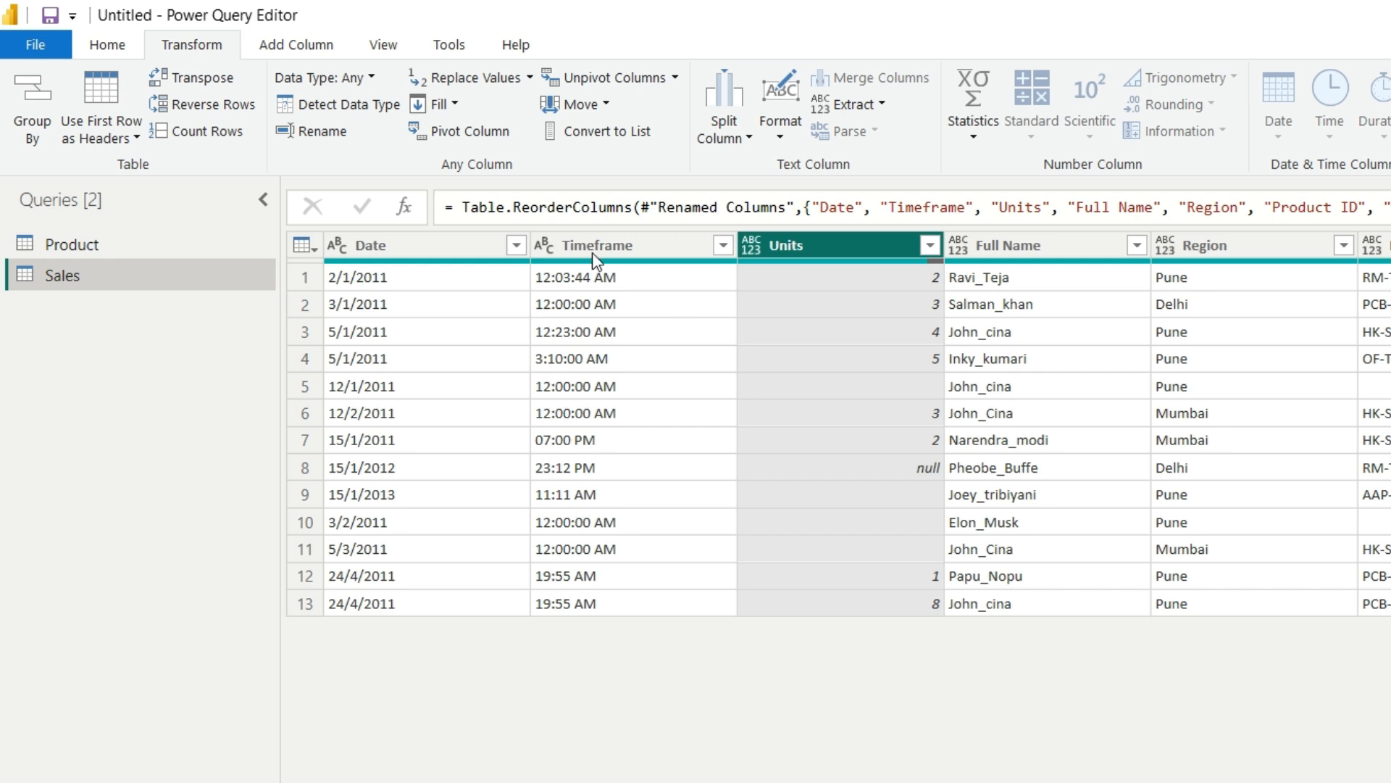
Fill the null in the Units column up from the cell below, and delete the Filled Up applied step.
{"action": "left_click", "coordinate": [453, 105]}
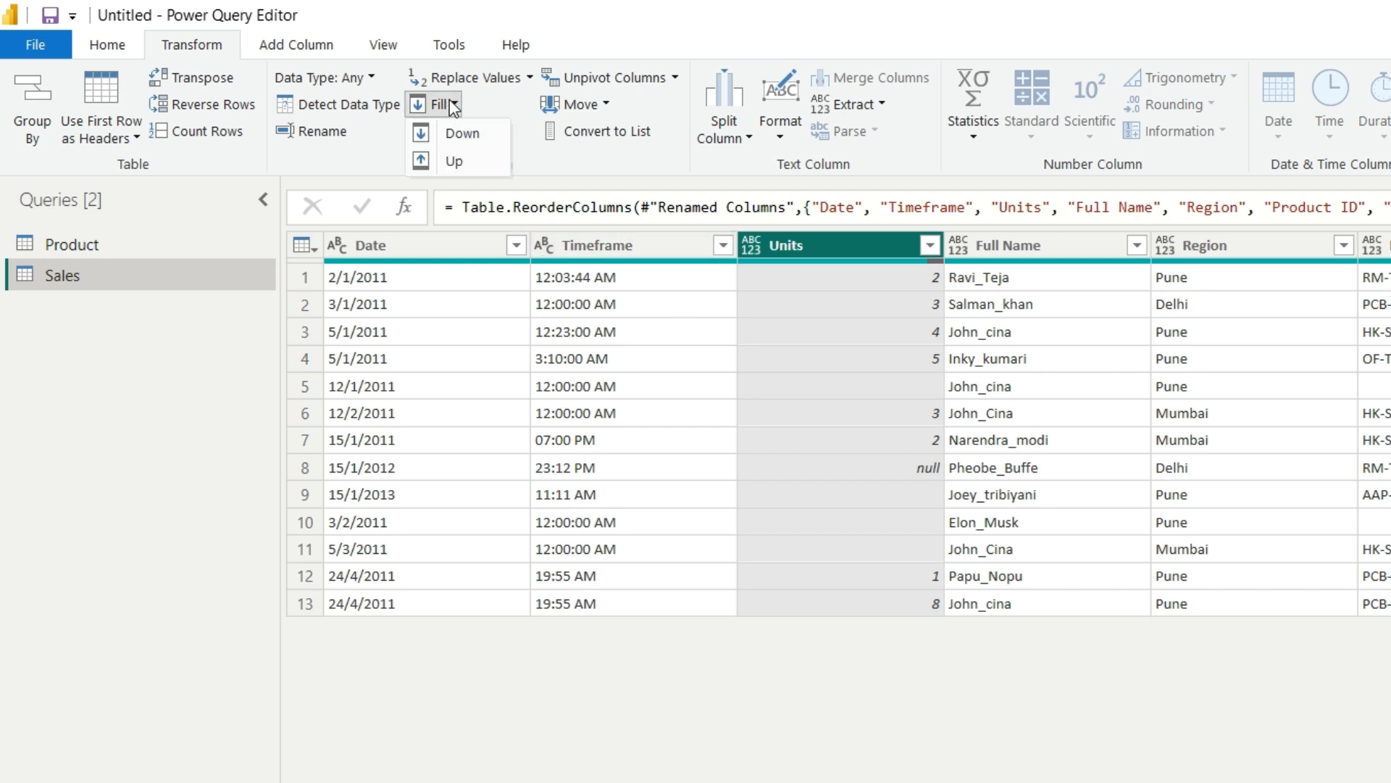
{"action": "left_click", "coordinate": [458, 161]}
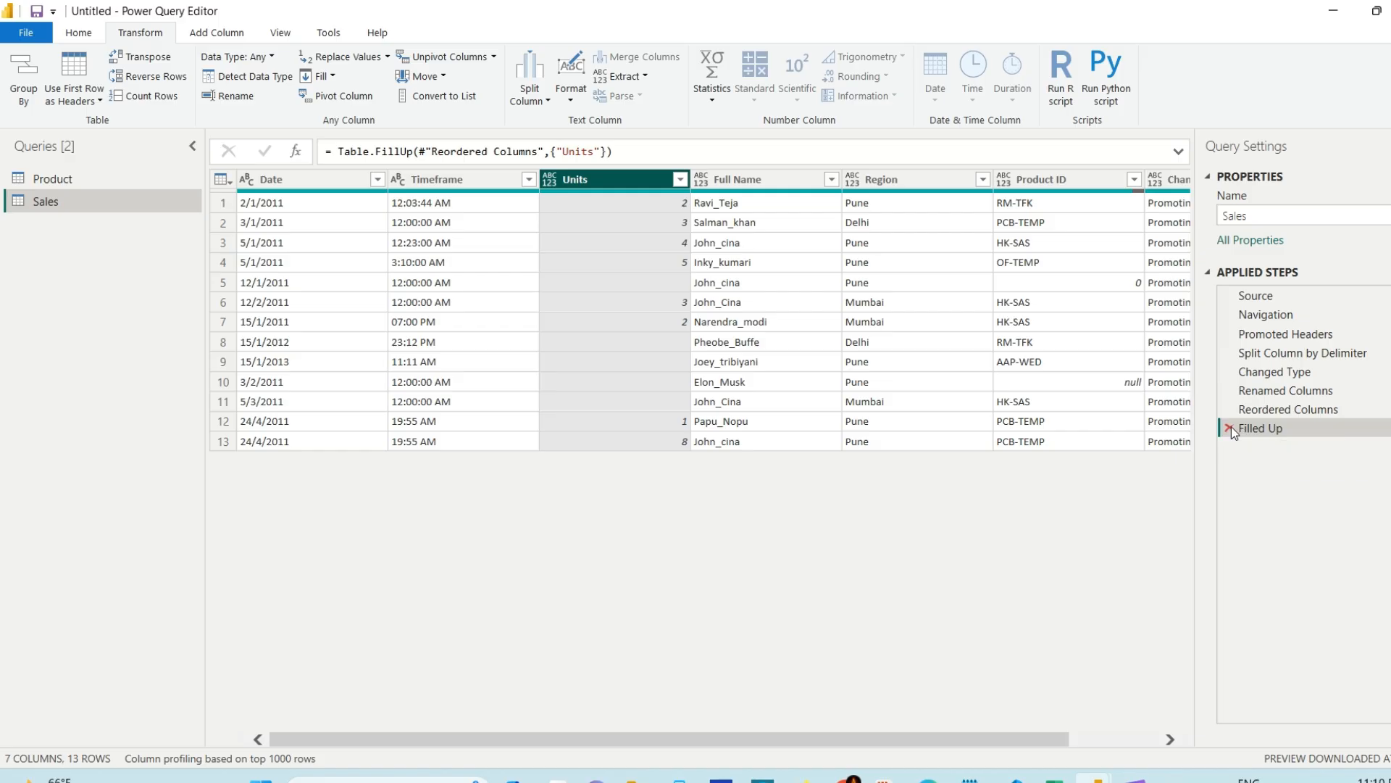
{"action": "left_click", "coordinate": [1230, 427]}
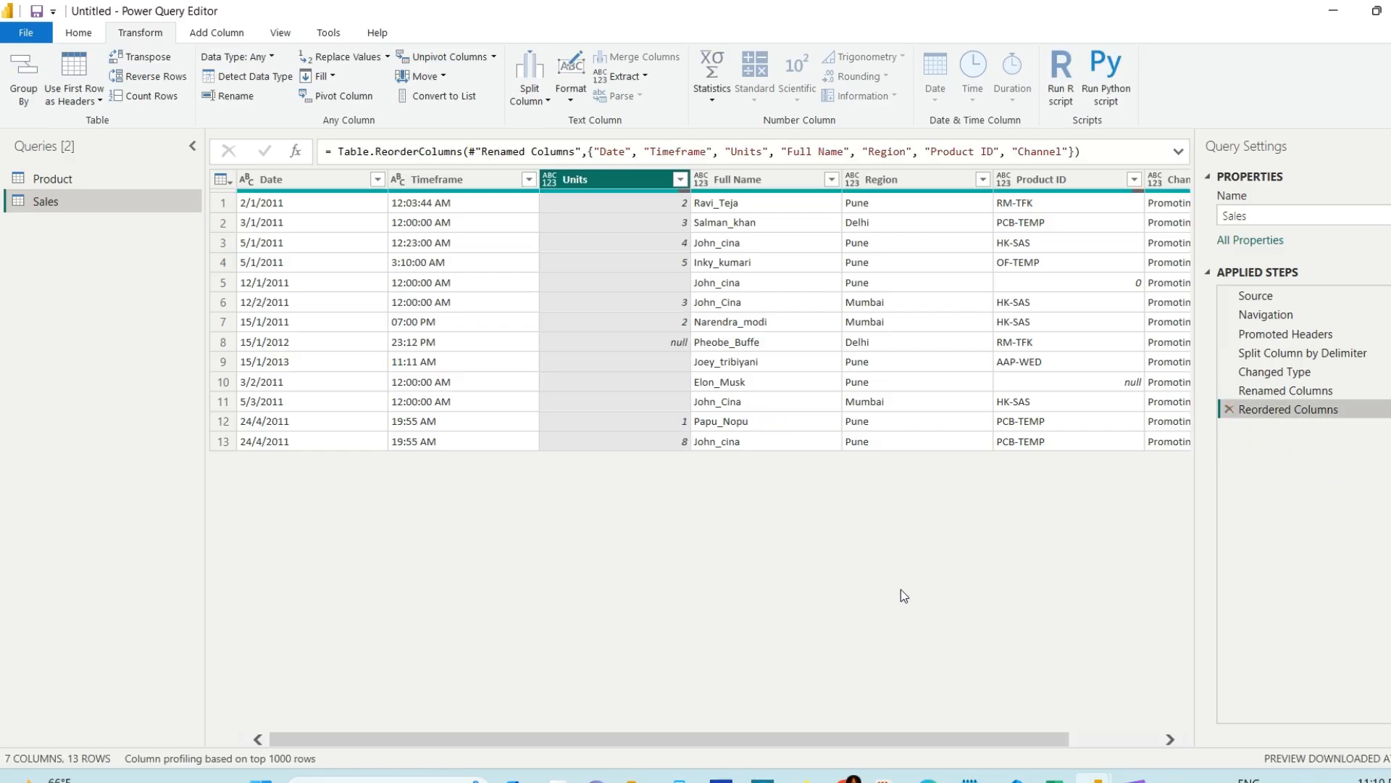
Switch to the VS Code notes and highlight "Replace with default value or a calculated value." and its words "calculated value.".
{"action": "mouse_move", "coordinate": [1096, 777]}
{"action": "left_click", "coordinate": [1016, 777]}
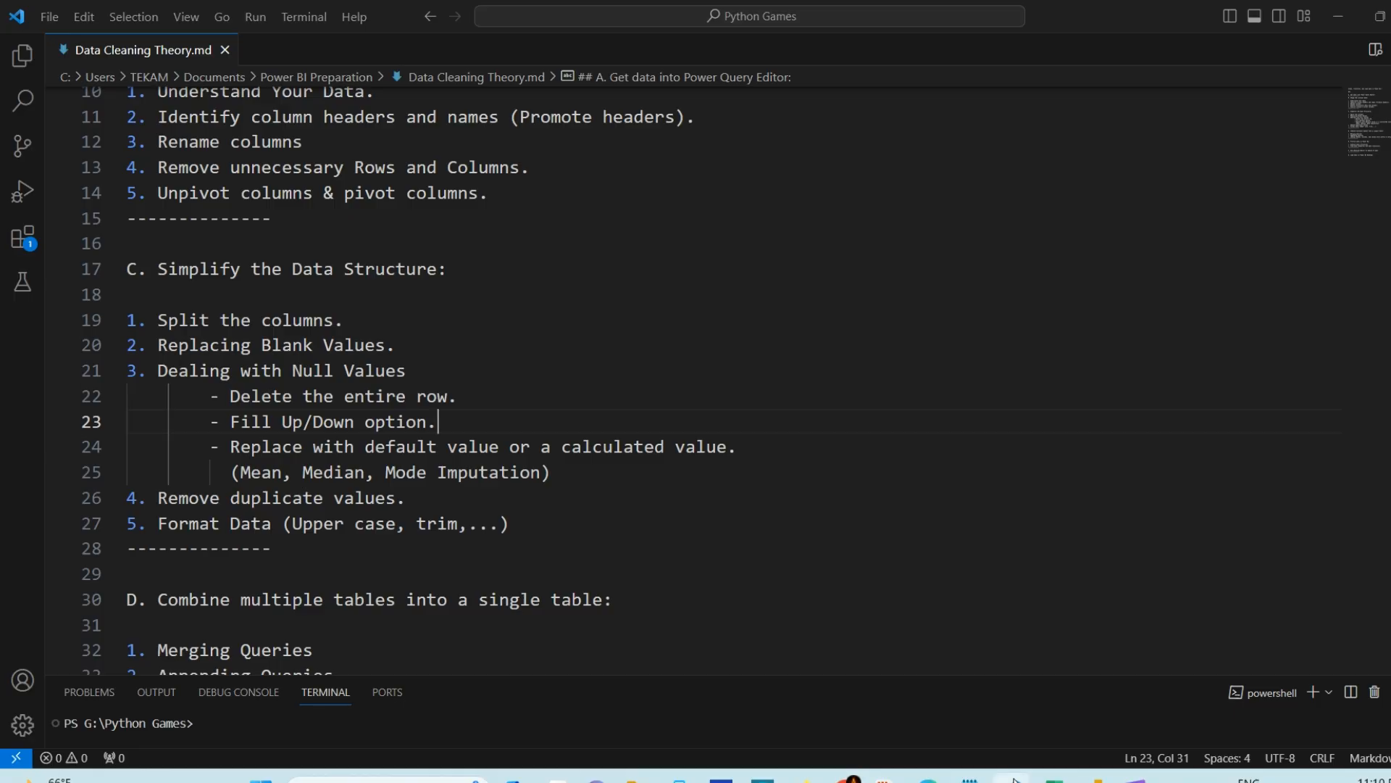
{"action": "left_click_drag", "start_coordinate": [230, 447], "coordinate": [746, 448]}
{"action": "left_click", "coordinate": [751, 447]}
{"action": "left_click_drag", "start_coordinate": [562, 446], "coordinate": [737, 444]}
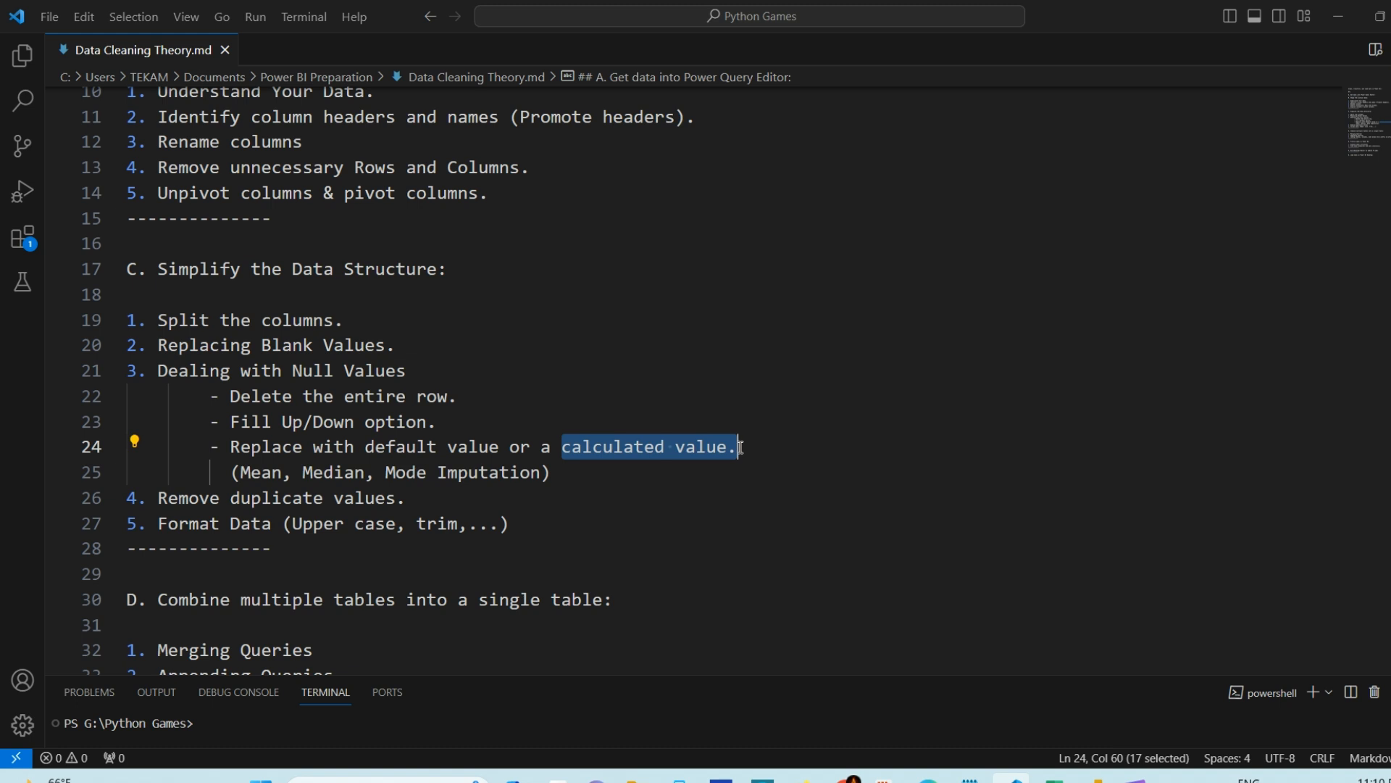
{"action": "left_click", "coordinate": [730, 447]}
{"action": "left_click", "coordinate": [731, 447]}
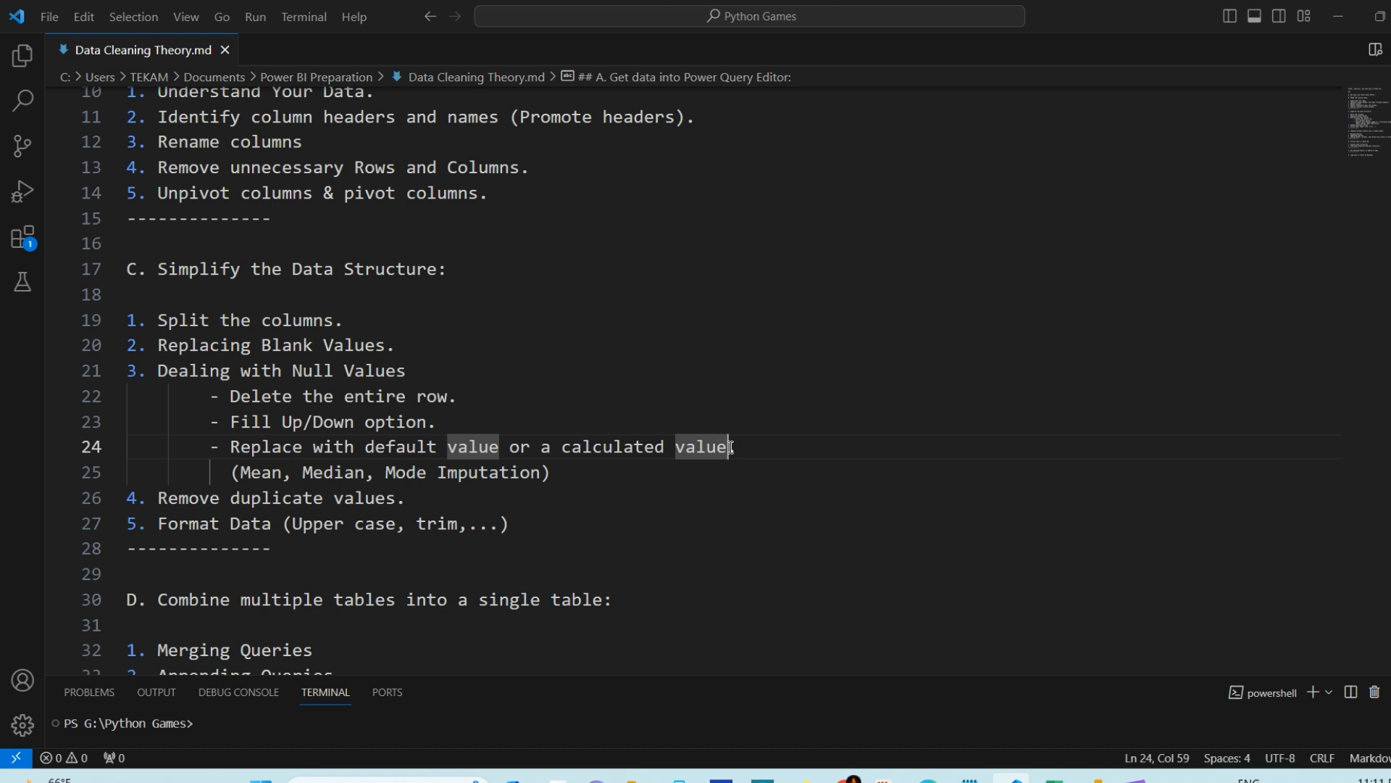
{"action": "type", "text": "."}
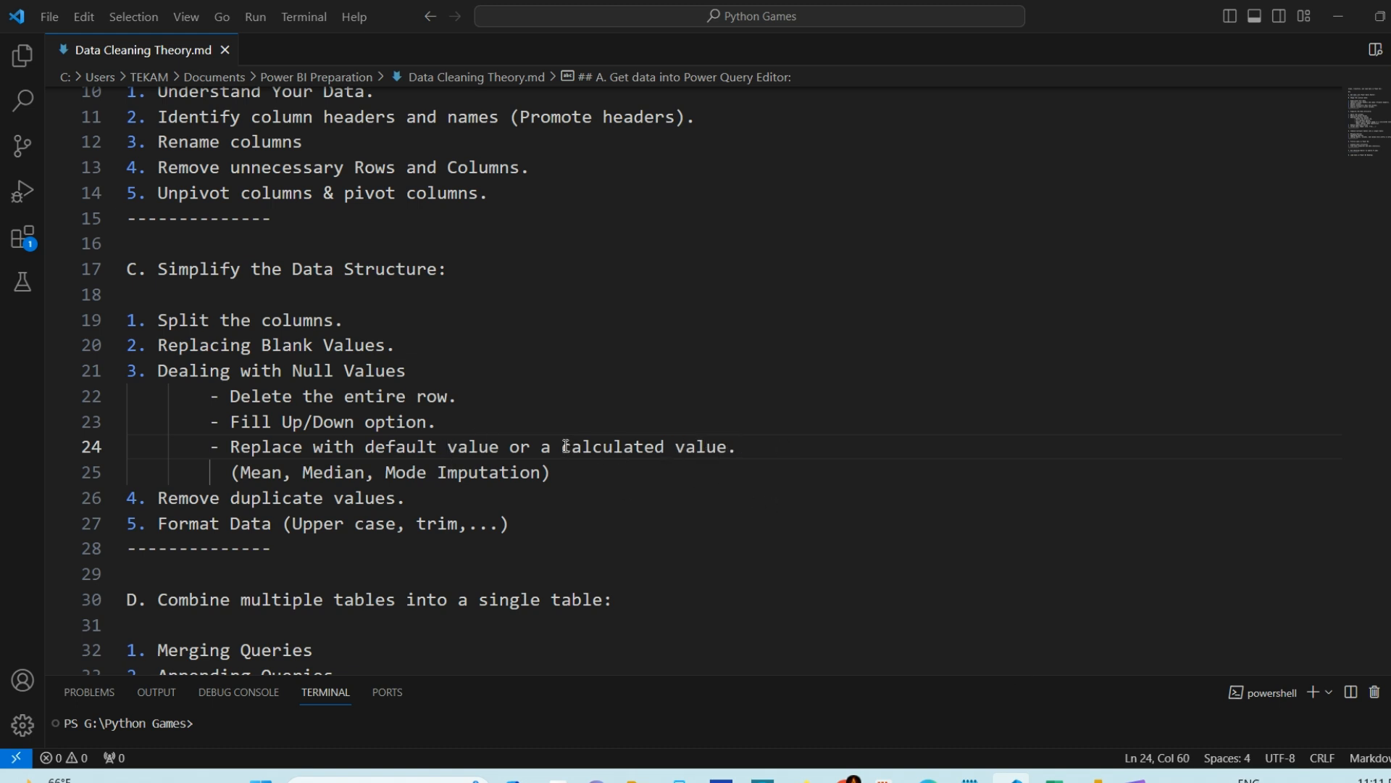
Switch to Power Query Editor and start a custom column named Custom 1 in the Sales query.
{"action": "left_click_drag", "start_coordinate": [564, 447], "coordinate": [729, 446]}
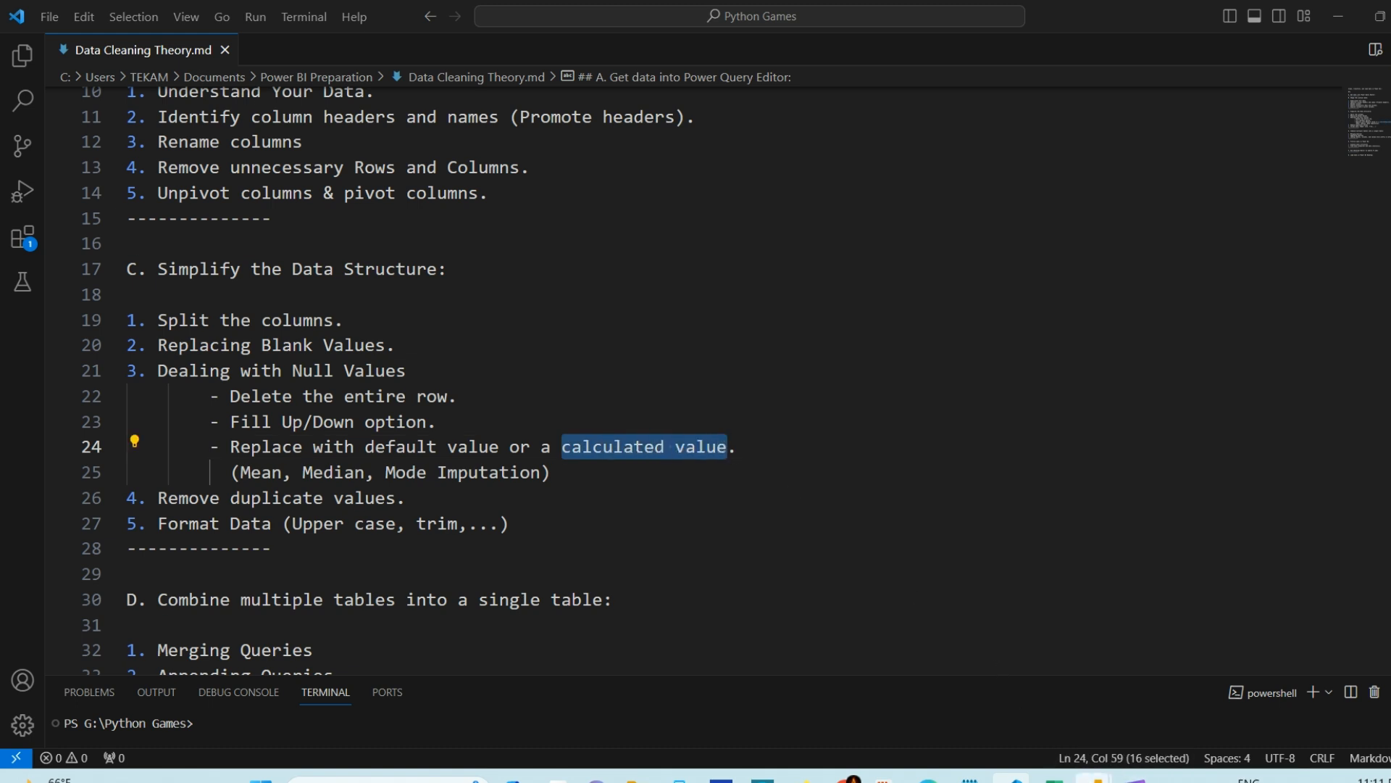
{"action": "mouse_move", "coordinate": [1098, 777]}
{"action": "left_click", "coordinate": [1157, 733]}
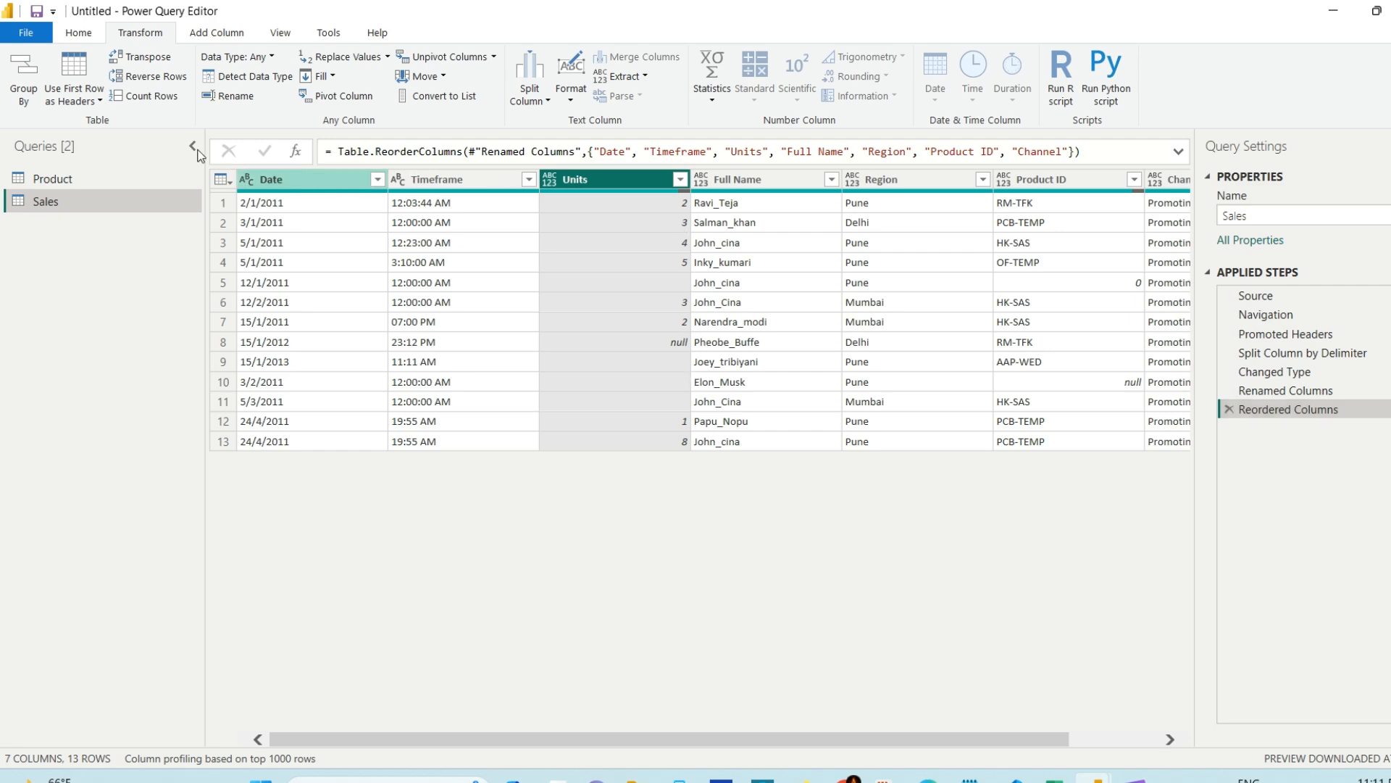
{"action": "left_click", "coordinate": [217, 33]}
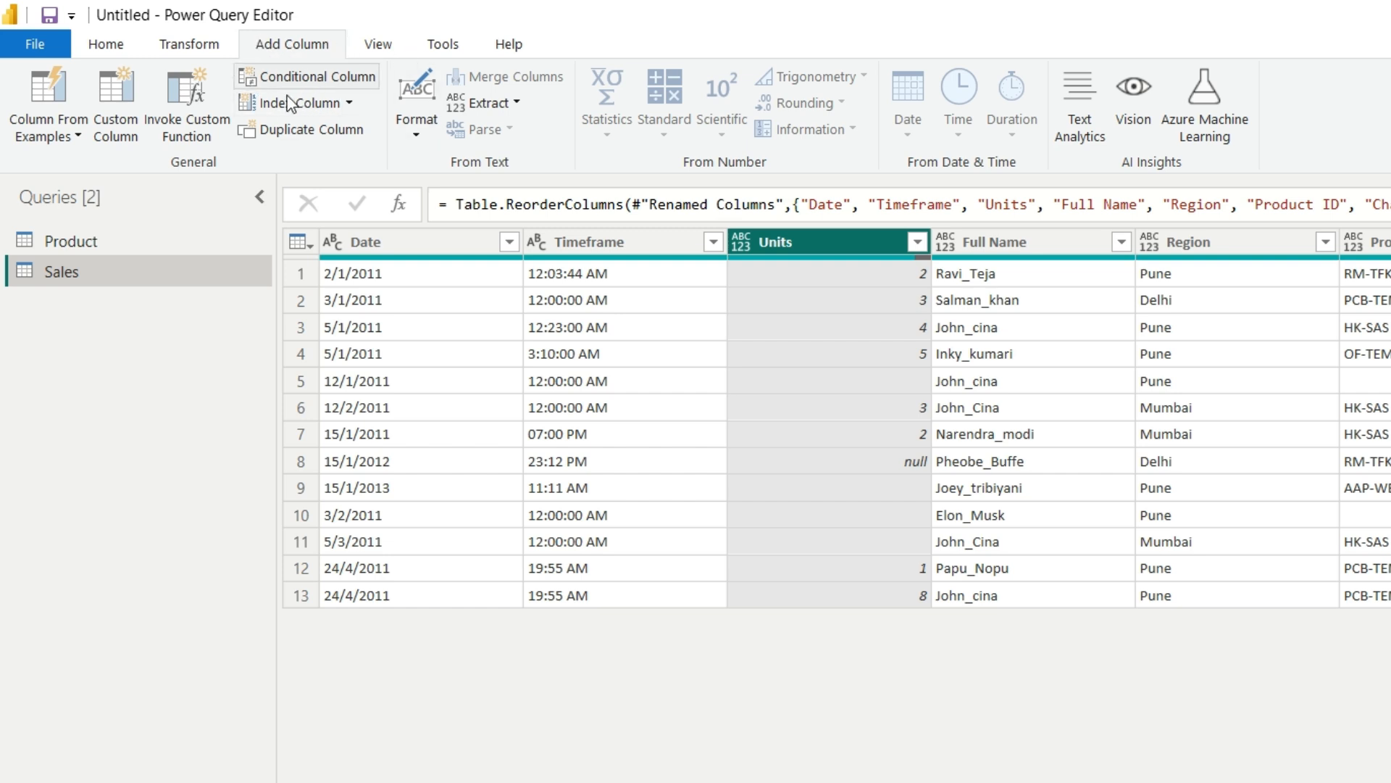
{"action": "left_click", "coordinate": [116, 119]}
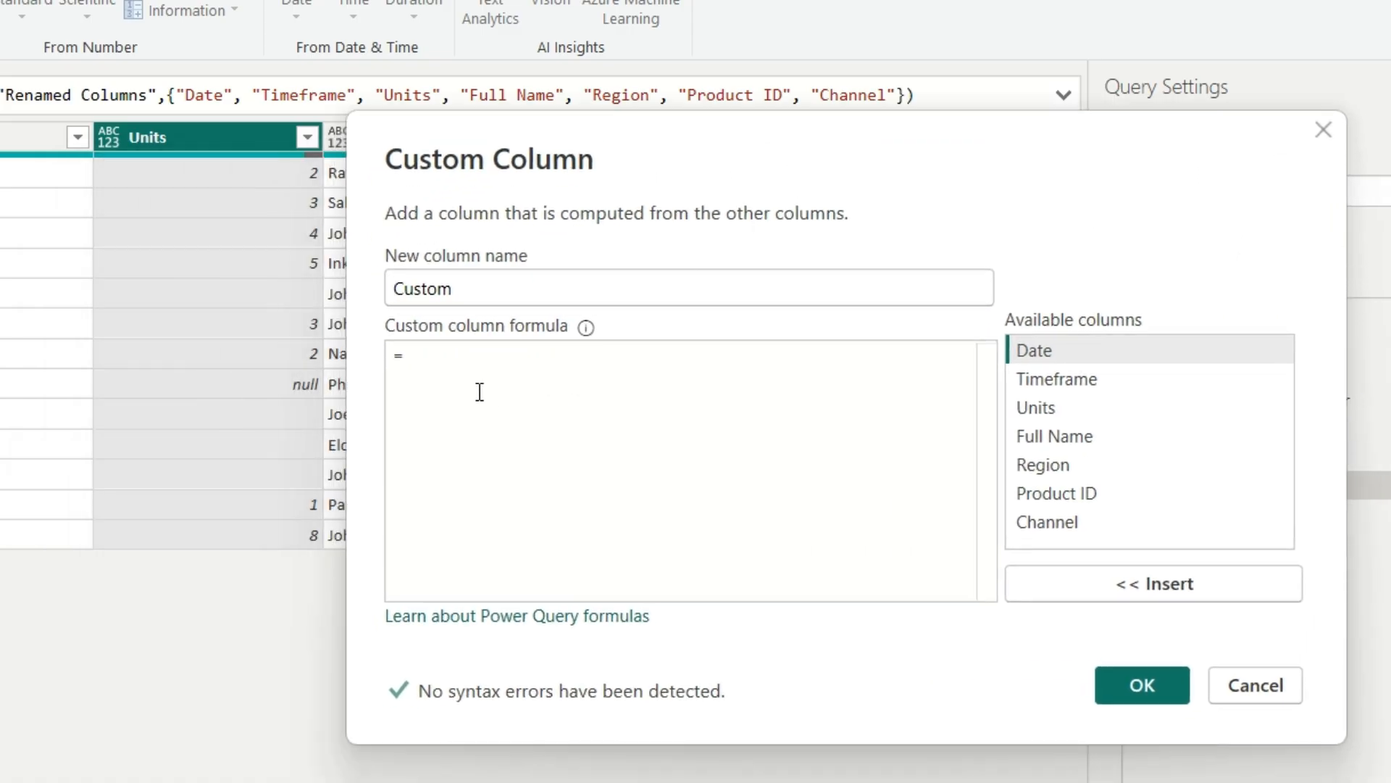
{"action": "left_click", "coordinate": [461, 289]}
{"action": "type", "text": "1"}
{"action": "left_click_drag", "start_coordinate": [474, 285], "coordinate": [409, 281]}
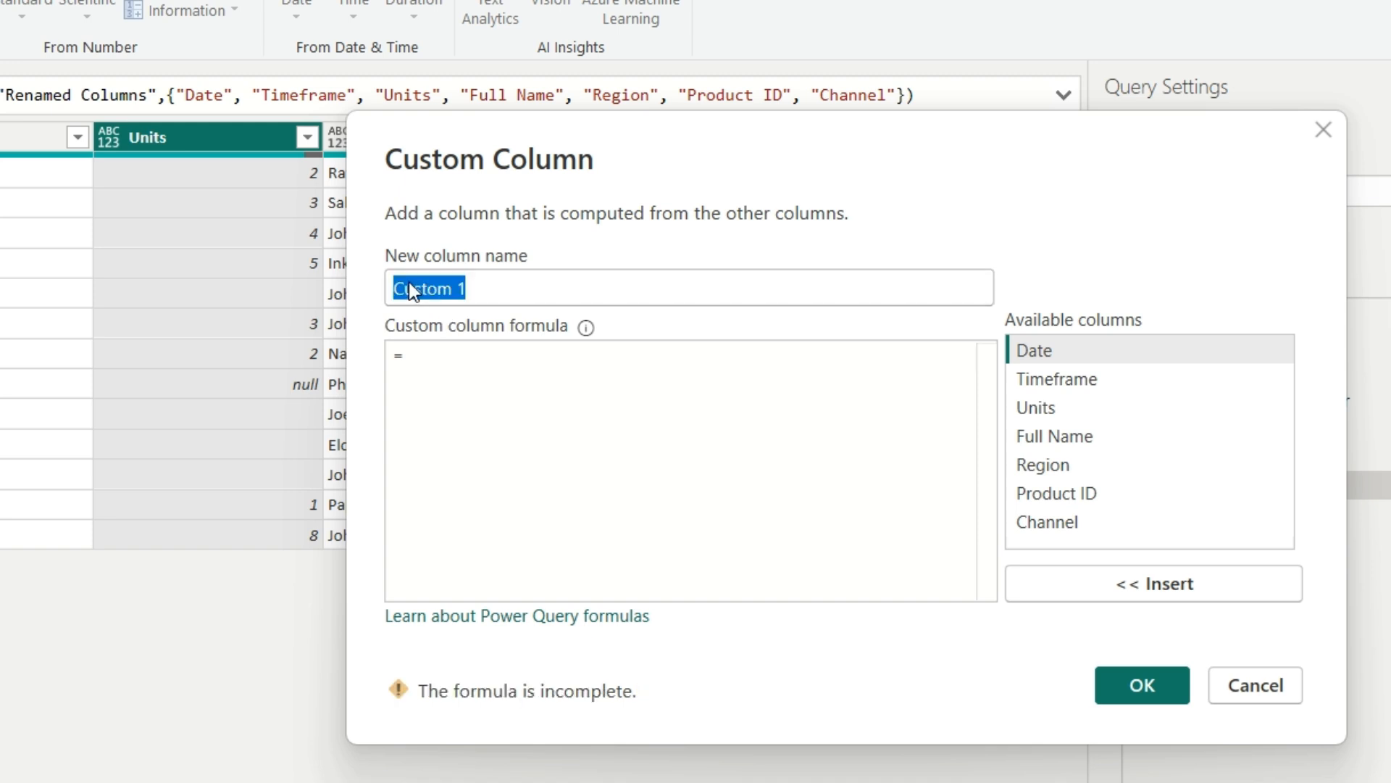
Set the custom column formula to if [Units] = null then 1 else 0 and add the column.
{"action": "left_click", "coordinate": [445, 360]}
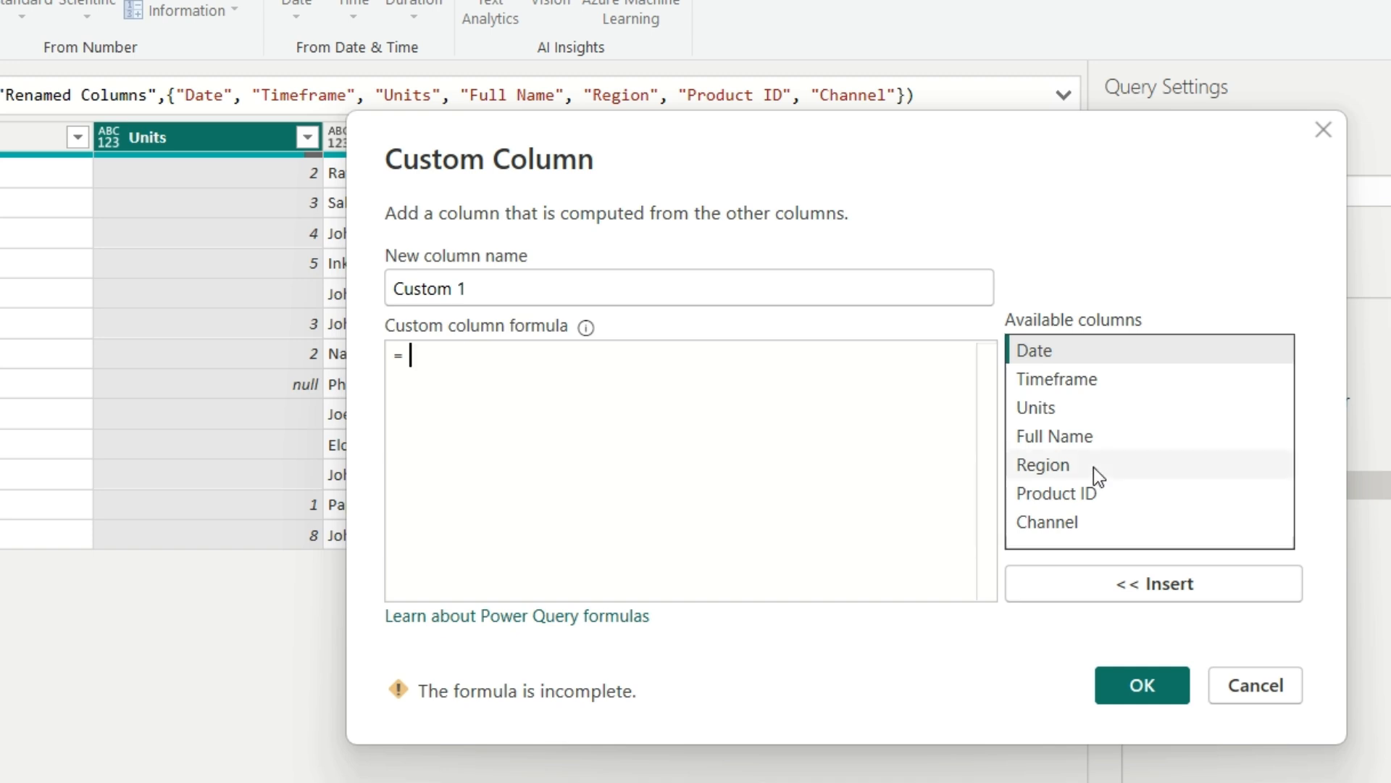
{"action": "left_click", "coordinate": [1069, 408]}
{"action": "double_click", "coordinate": [1070, 407]}
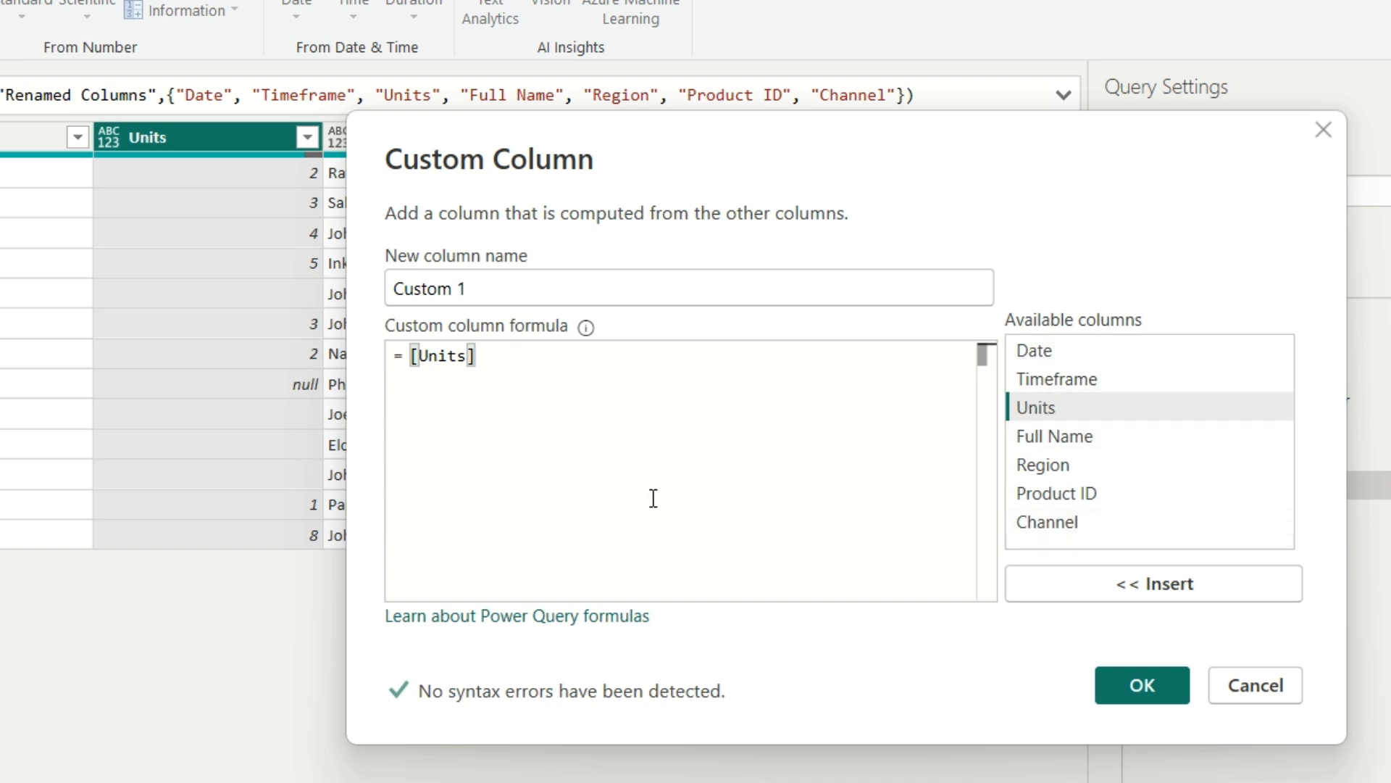
{"action": "type", "text": "="}
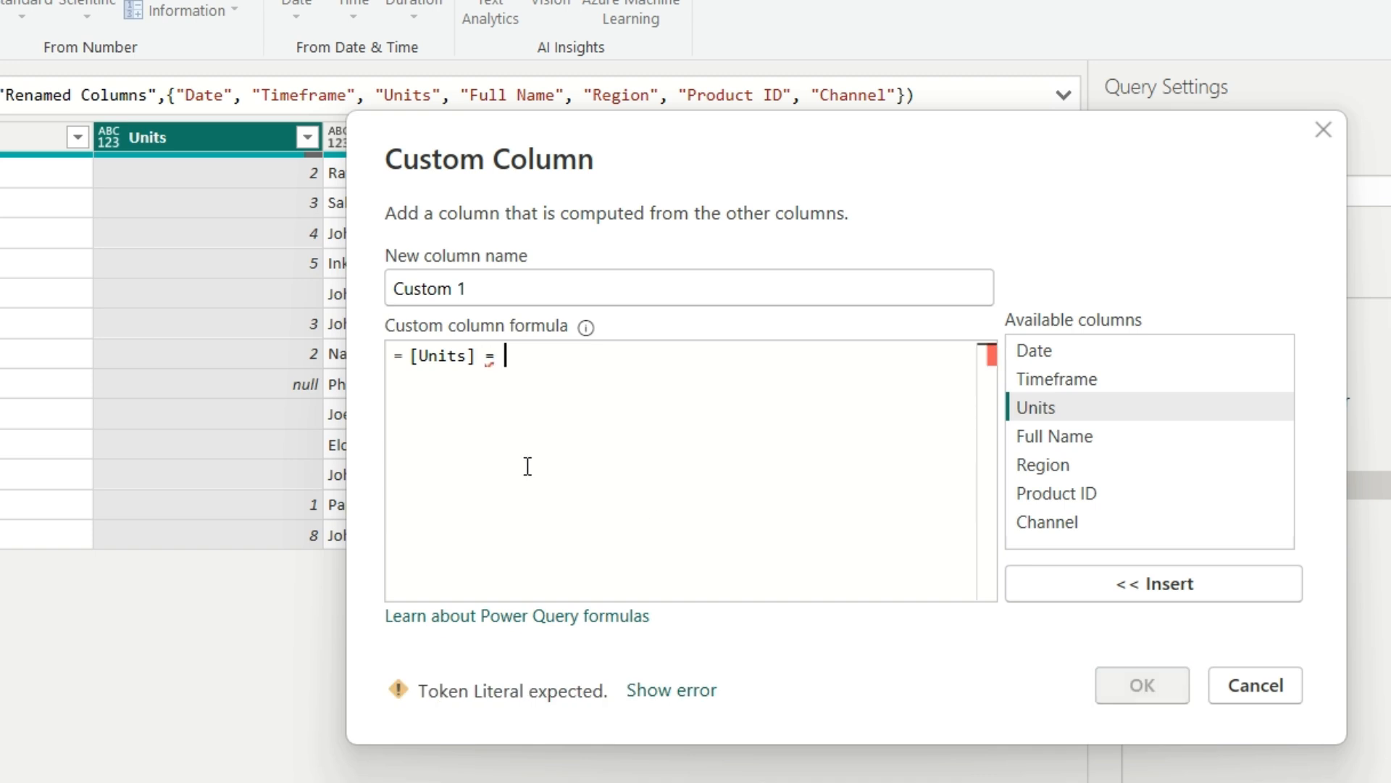
{"action": "left_click", "coordinate": [412, 356]}
{"action": "type", "text": "if"}
{"action": "left_click", "coordinate": [559, 361]}
{"action": "type", "text": "null"}
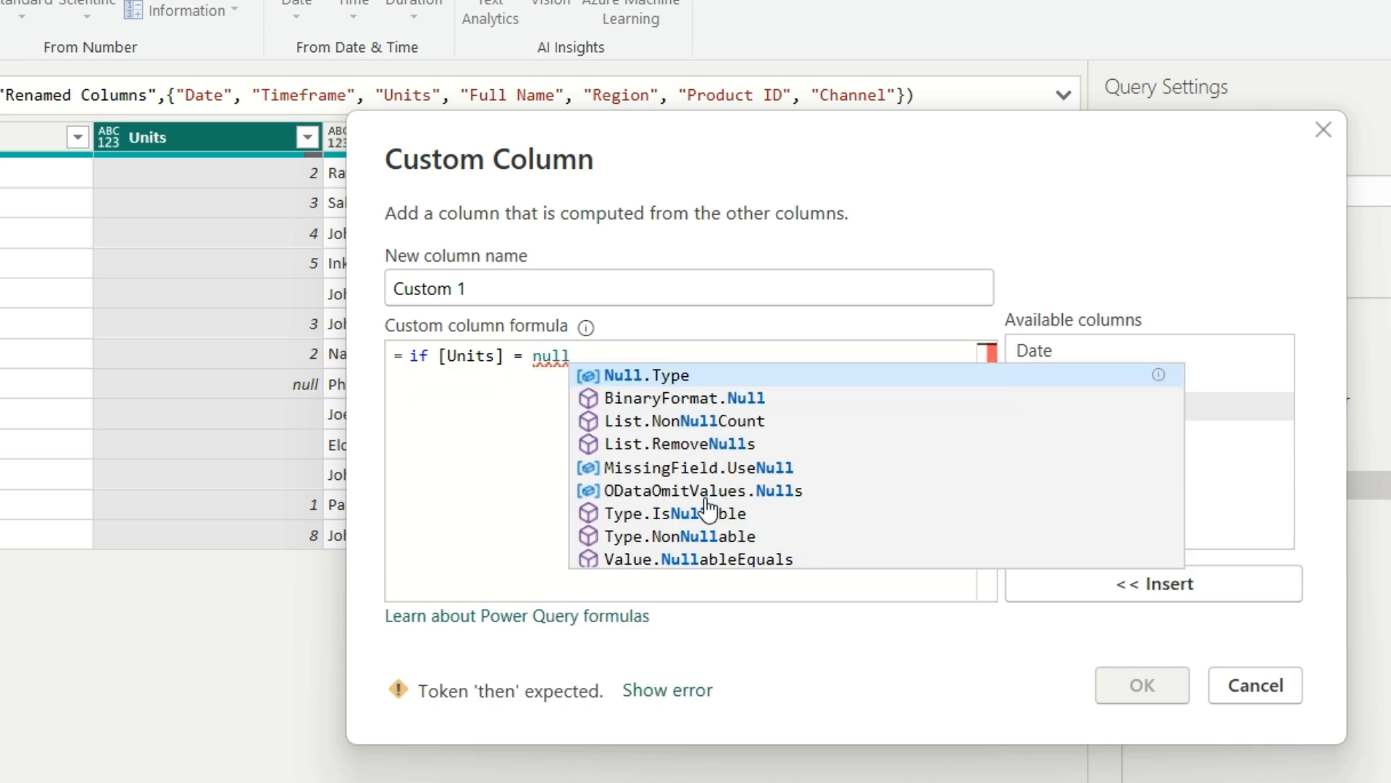
{"action": "type", "text": " t"}
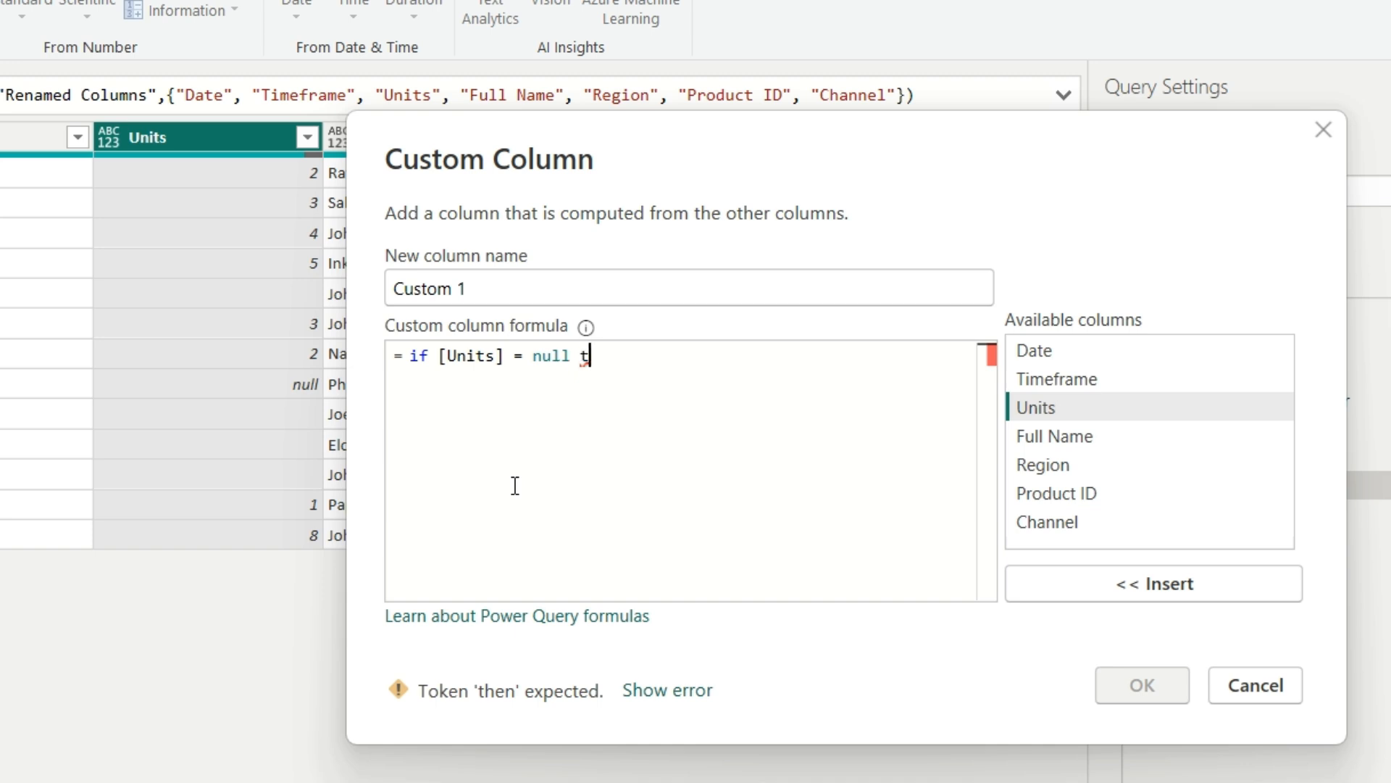
{"action": "type", "text": "hen 1"}
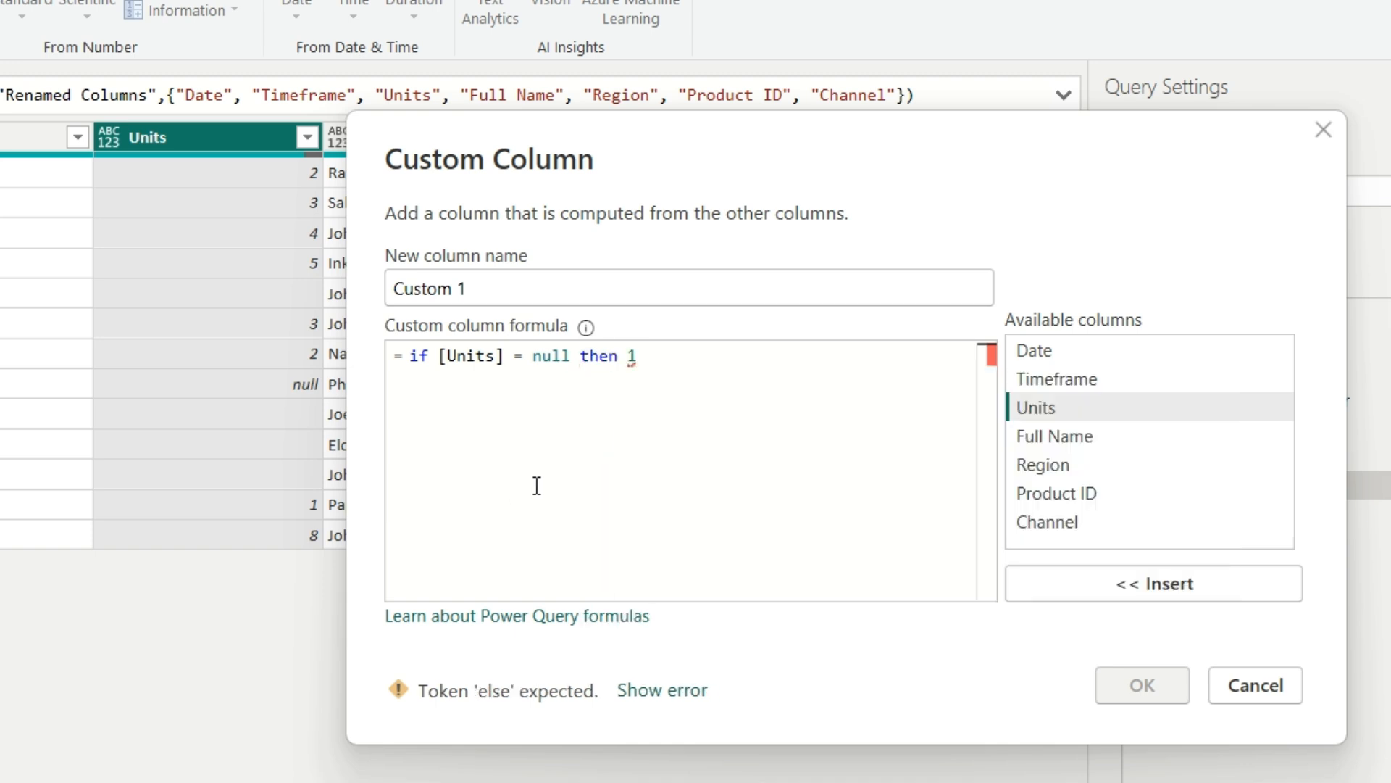
{"action": "type", "text": " else "}
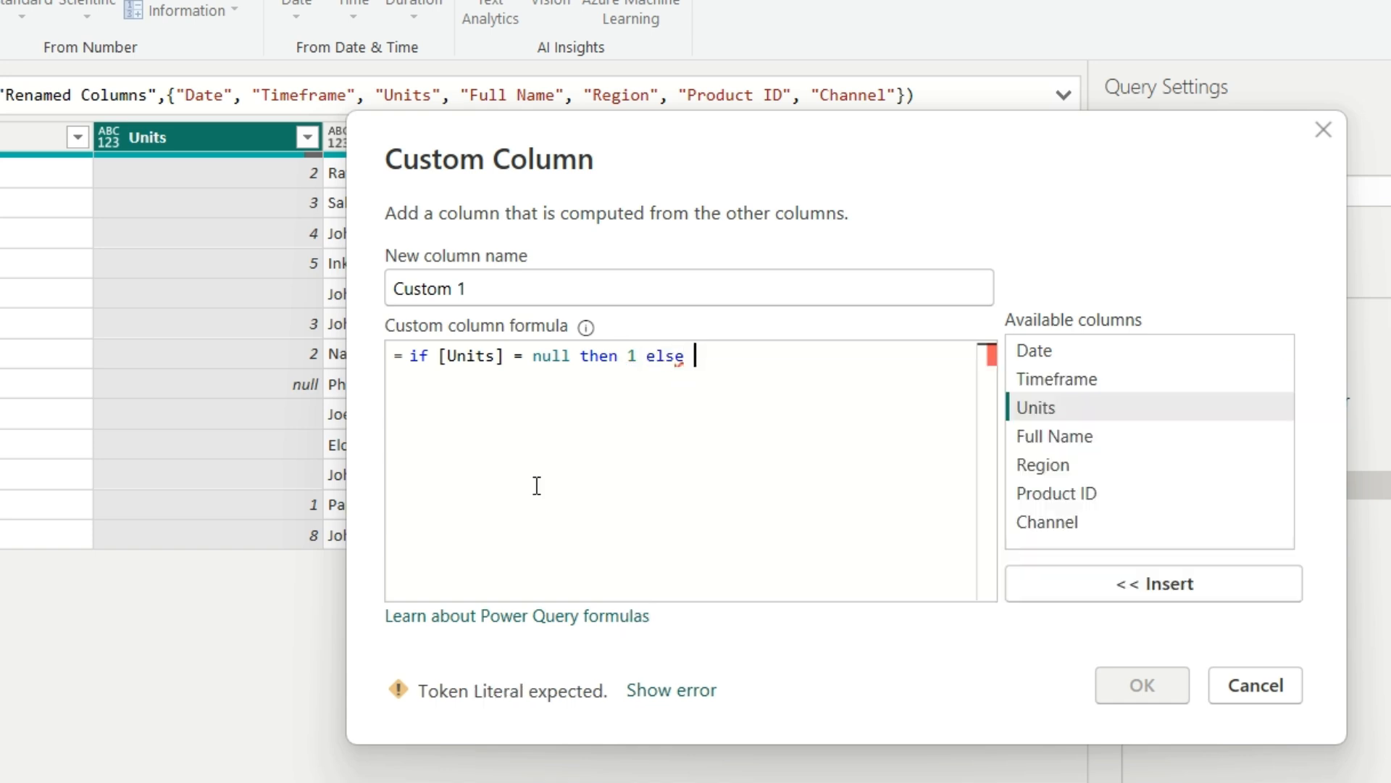
{"action": "type", "text": "0"}
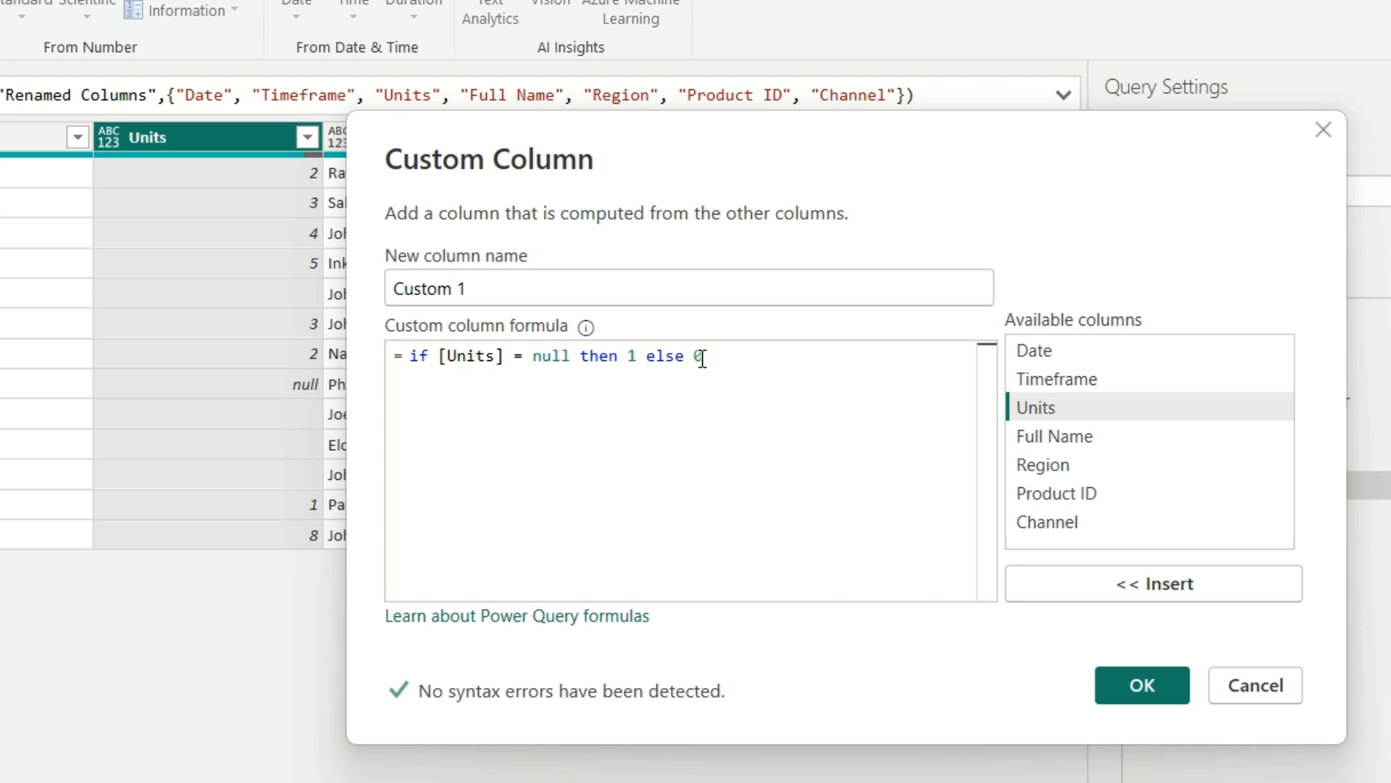
{"action": "left_click", "coordinate": [1142, 685]}
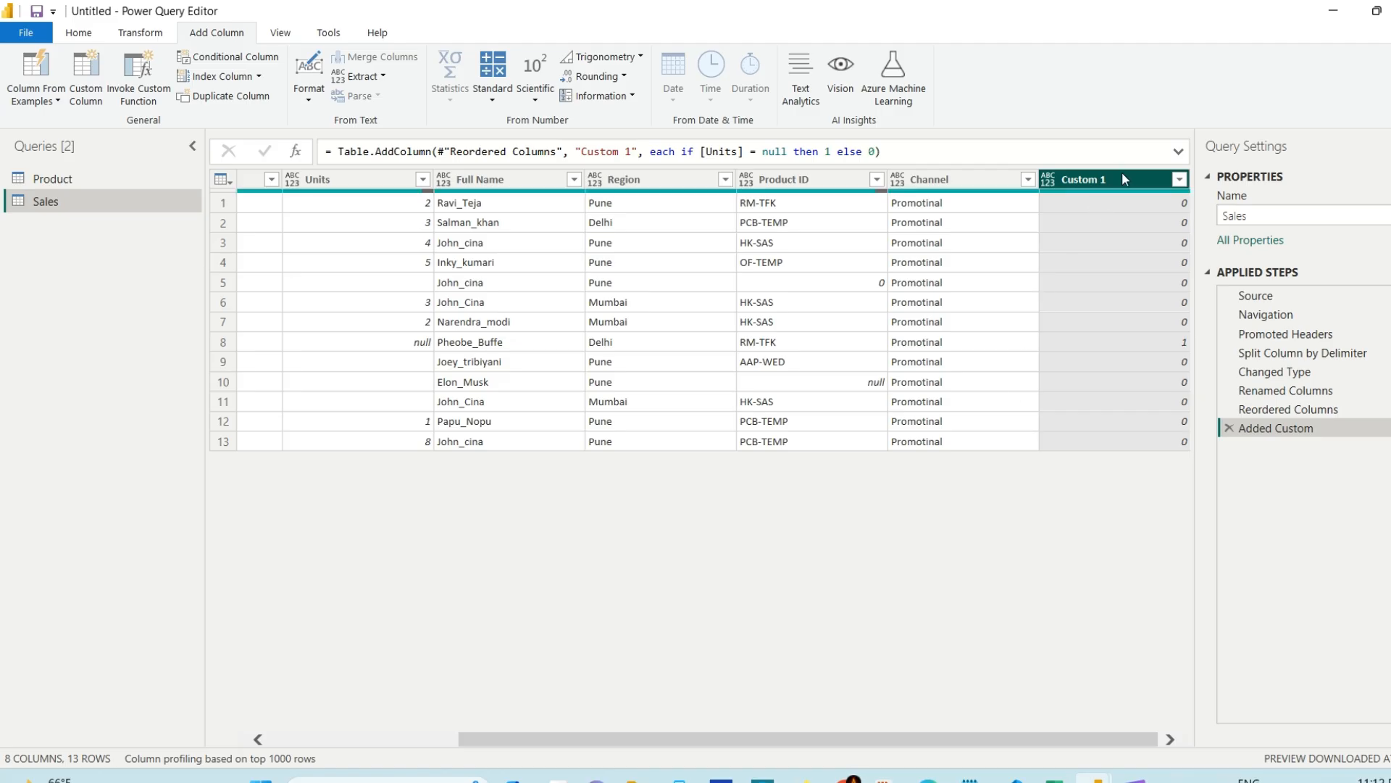
Move the Custom 1 column between the Units and Full Name columns, and delete that reorder step.
{"action": "left_click_drag", "start_coordinate": [1123, 178], "coordinate": [517, 186]}
{"action": "left_click_drag", "start_coordinate": [841, 736], "coordinate": [649, 738]}
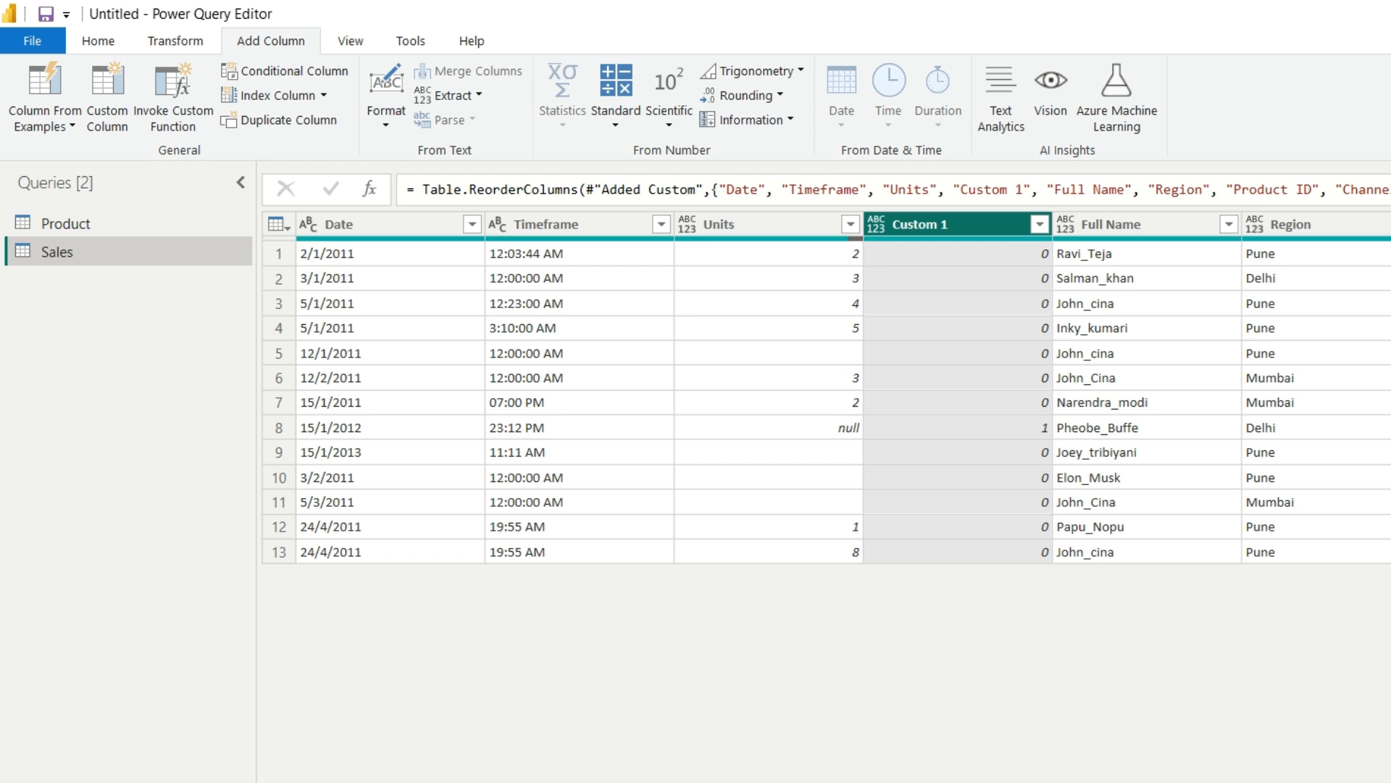
{"action": "key", "text": "Delete"}
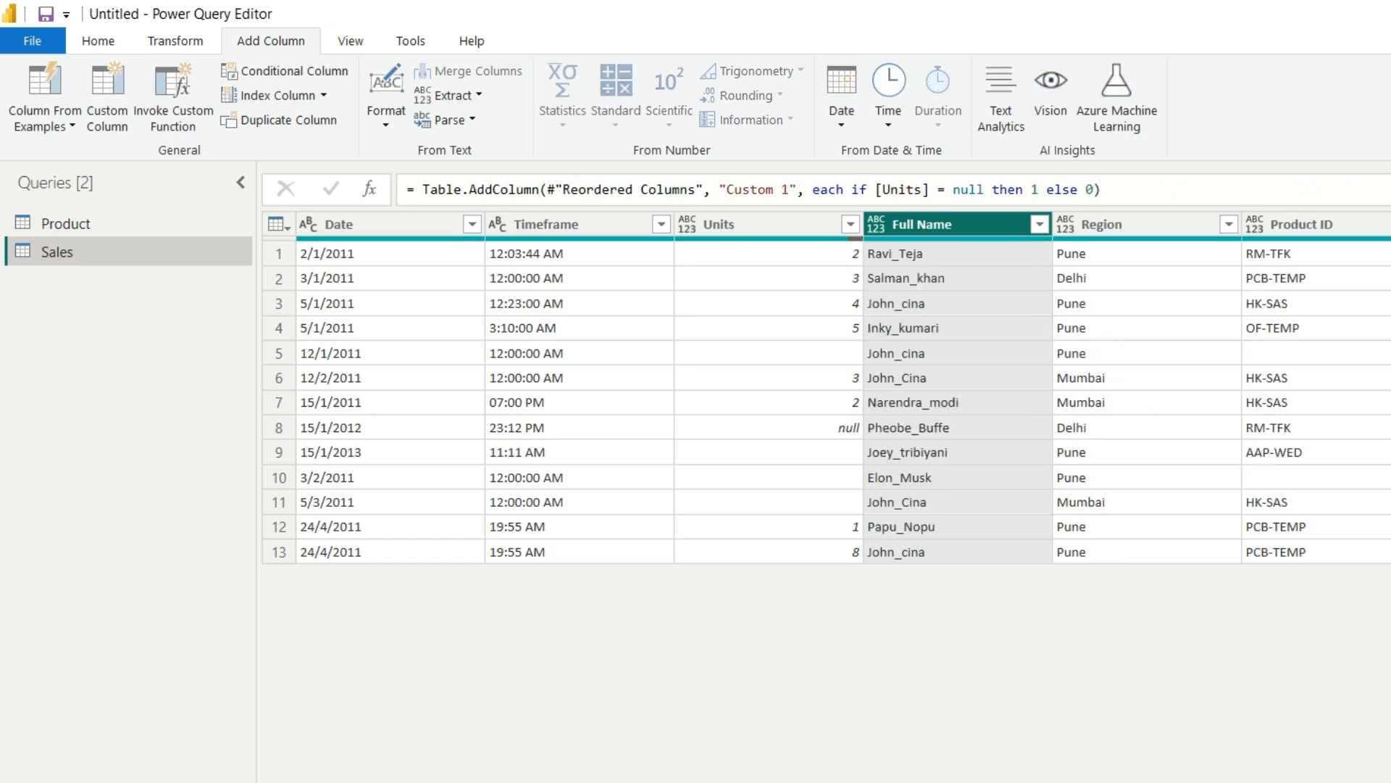
Switch to the VS Code notes and highlight "(Mean, Median, Mode Imputation)" under the null-value options.
{"action": "key", "text": "alt+Tab"}
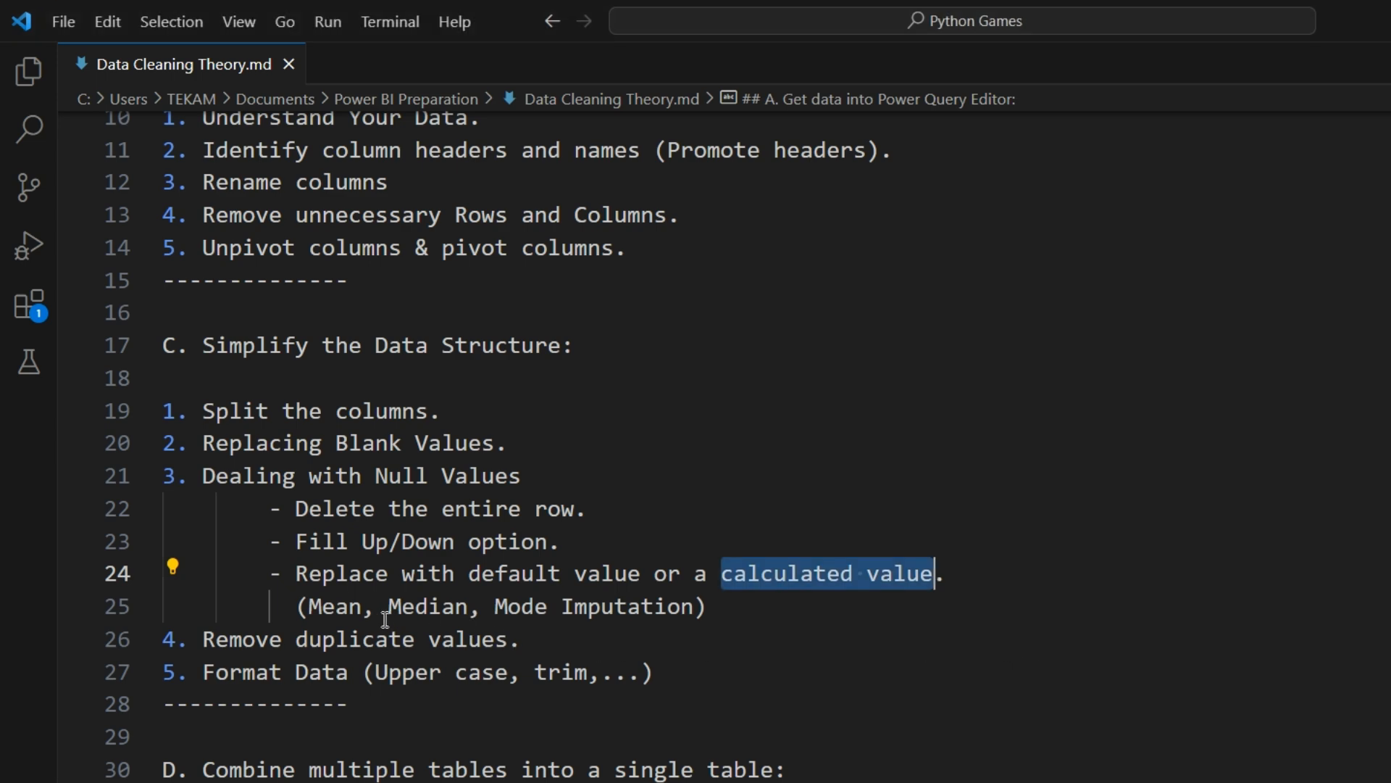
{"action": "left_click", "coordinate": [351, 608]}
{"action": "left_click_drag", "start_coordinate": [336, 573], "coordinate": [641, 577]}
{"action": "left_click", "coordinate": [729, 609]}
{"action": "left_click_drag", "start_coordinate": [729, 609], "coordinate": [299, 606]}
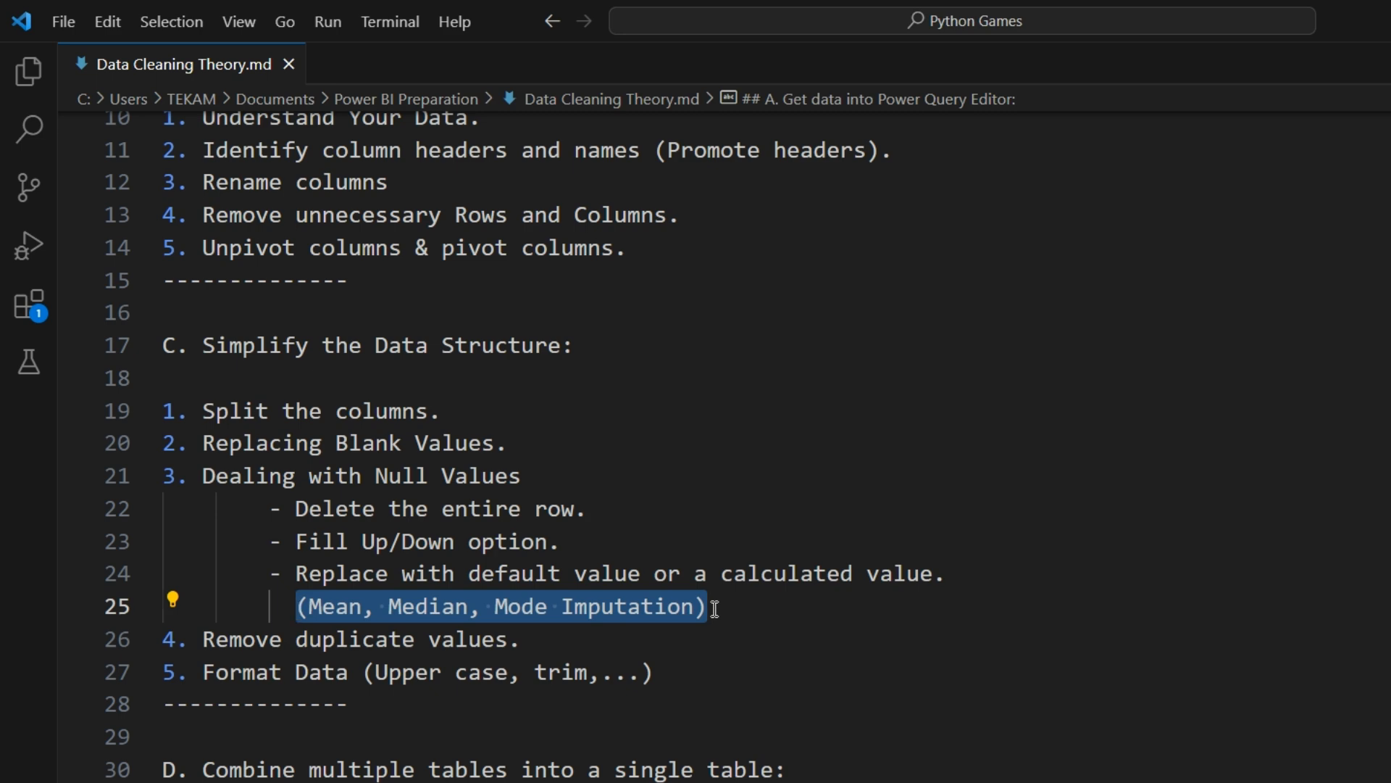
{"action": "left_click", "coordinate": [351, 607]}
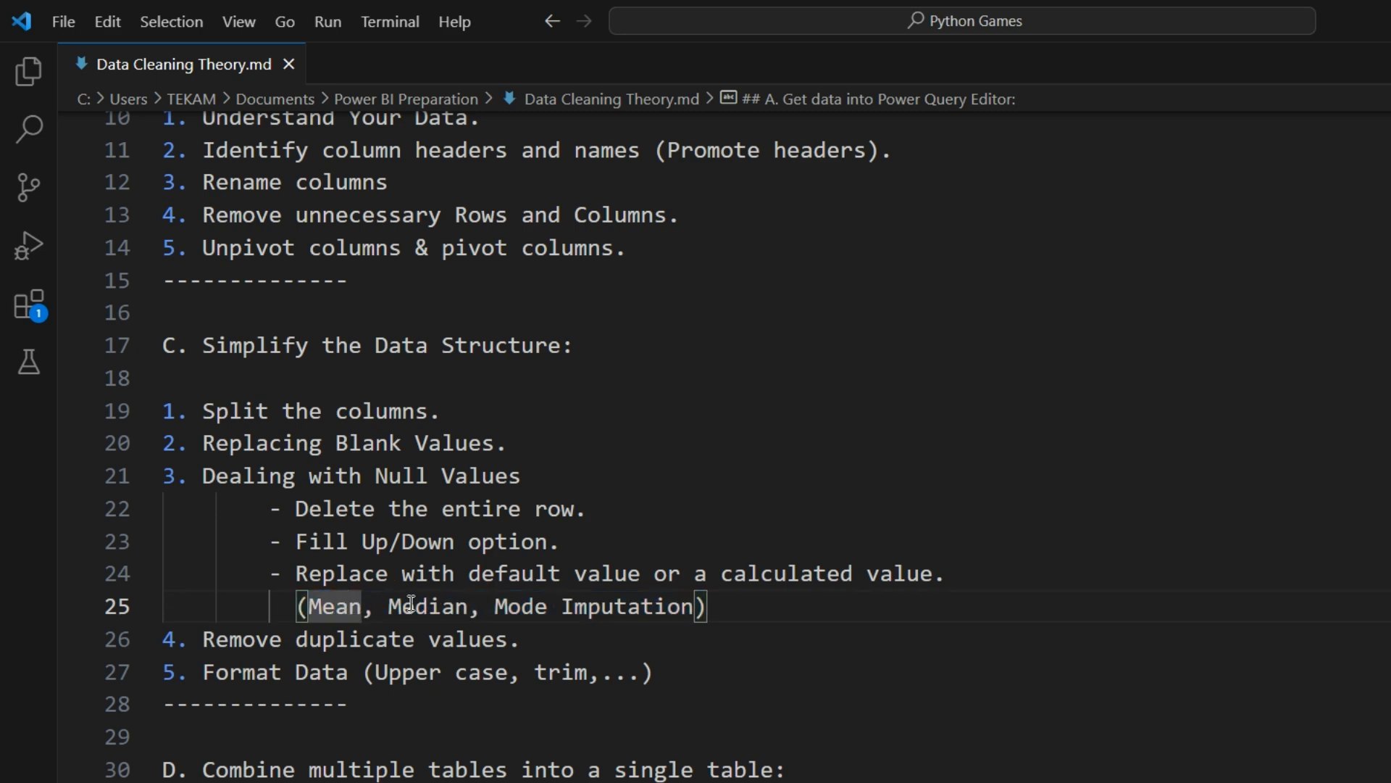
{"action": "left_click", "coordinate": [444, 607]}
{"action": "left_click_drag", "start_coordinate": [509, 606], "coordinate": [681, 606]}
{"action": "left_click", "coordinate": [737, 603]}
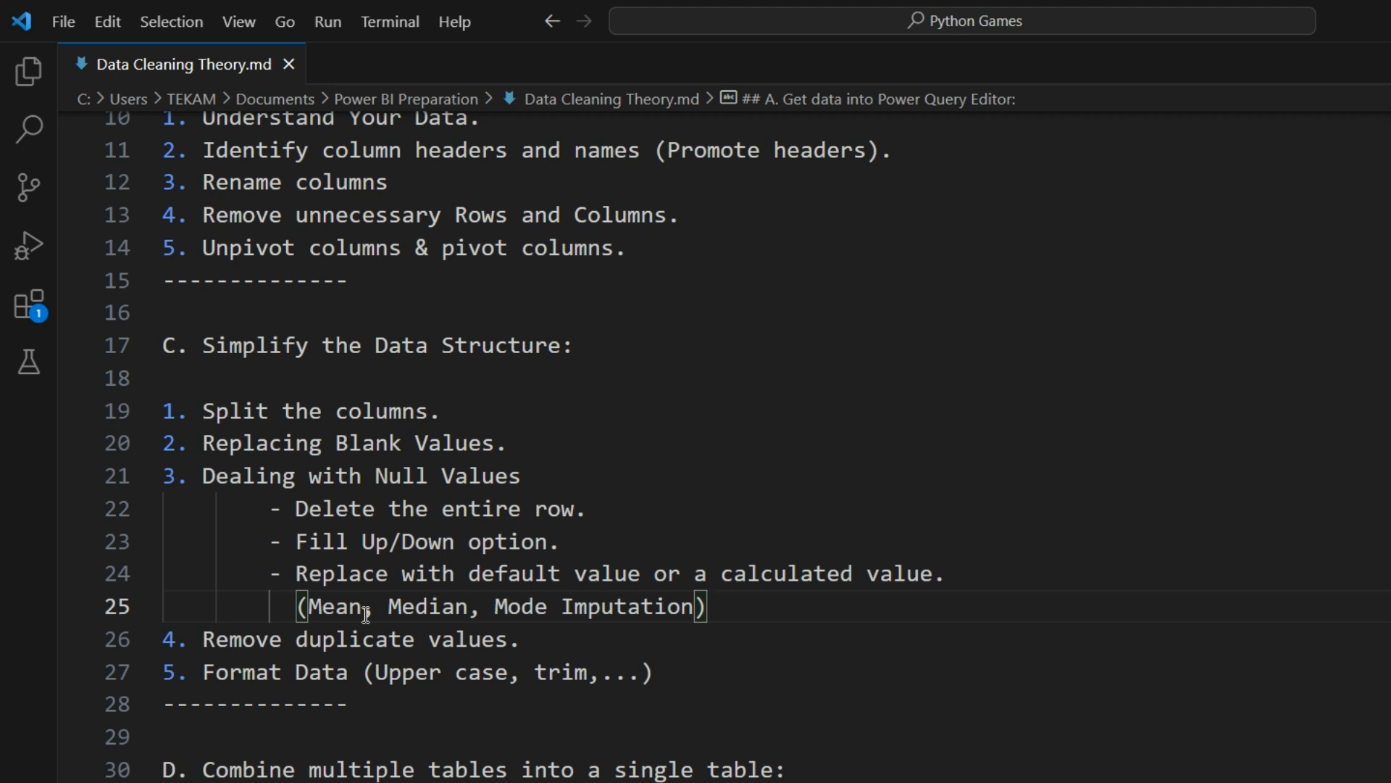
Highlight the words Mean, Median and Mode one by one in the notes, followed by the whole imputation line.
{"action": "double_click", "coordinate": [337, 607]}
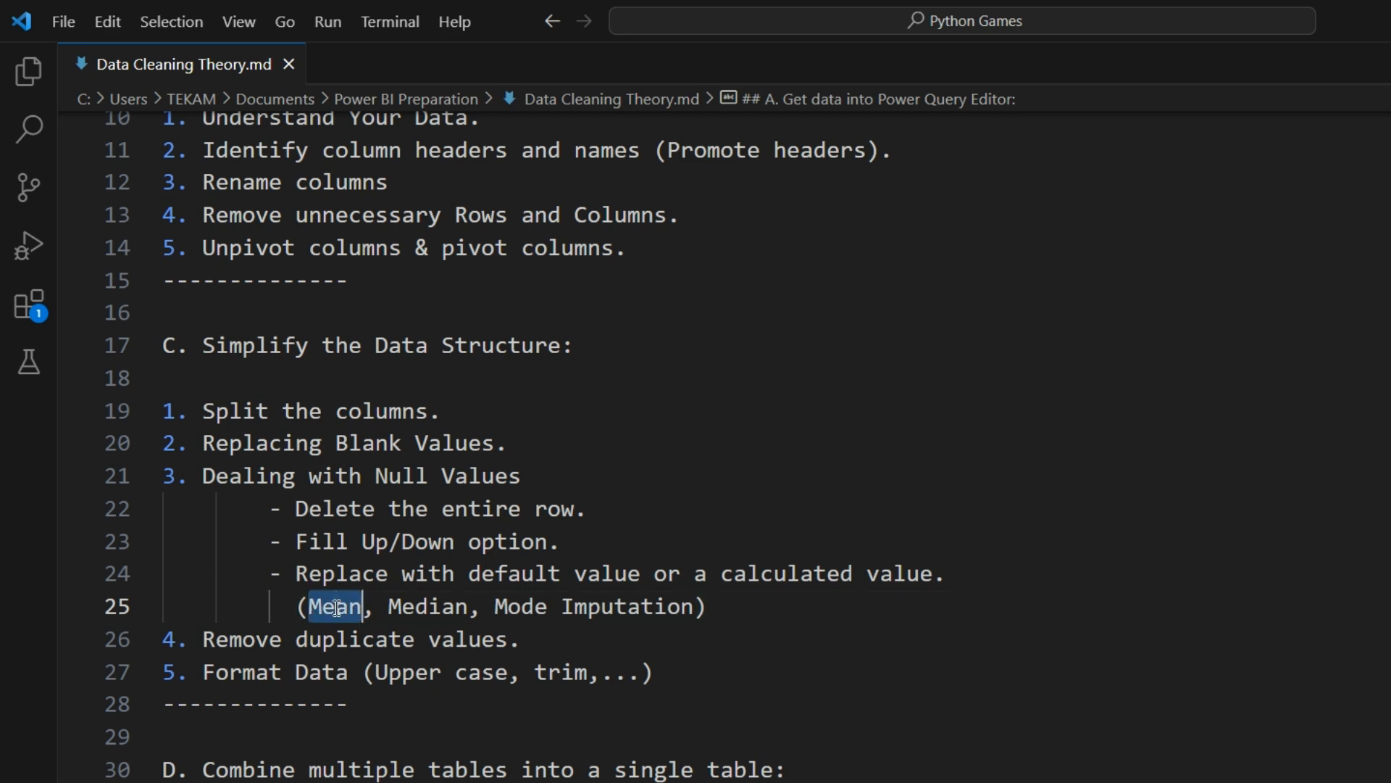
{"action": "left_click", "coordinate": [410, 607]}
{"action": "left_click", "coordinate": [528, 607]}
{"action": "left_click", "coordinate": [710, 608]}
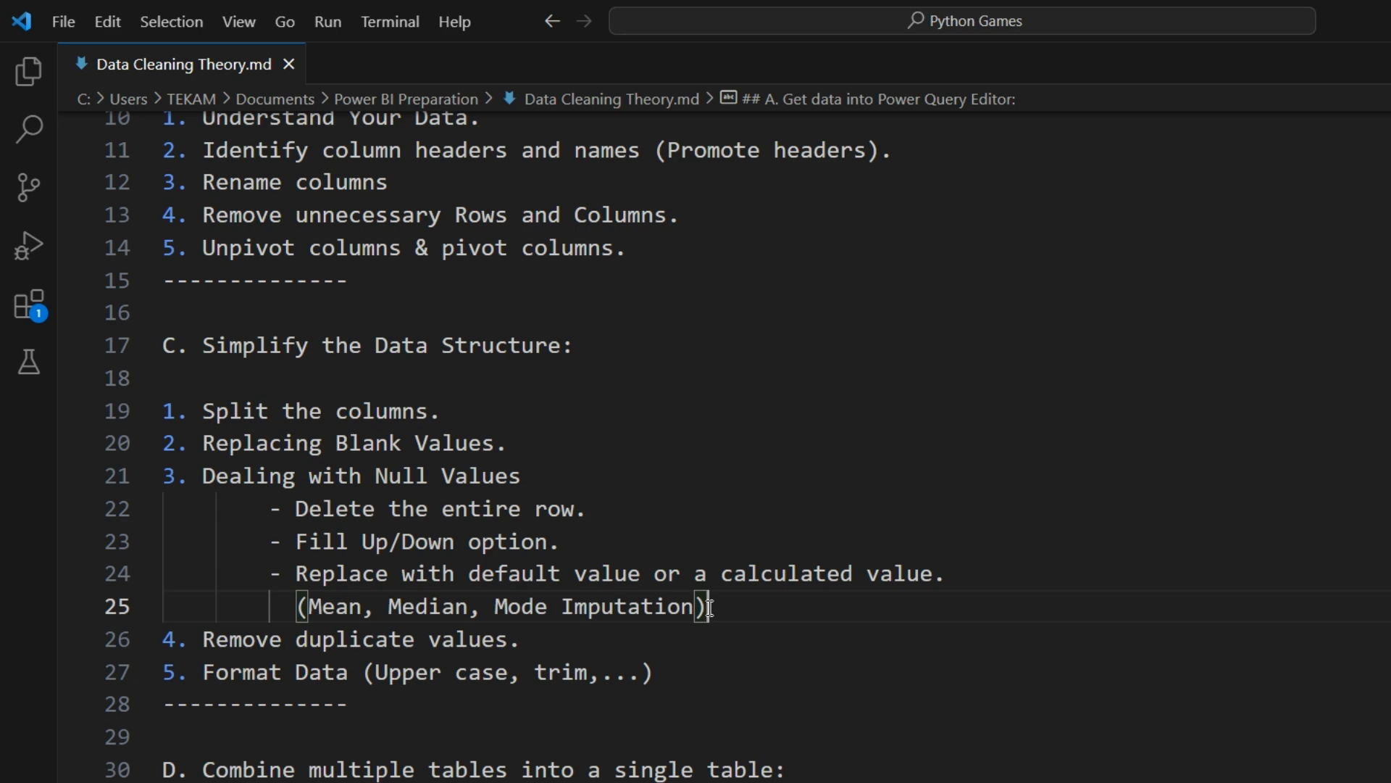
{"action": "double_click", "coordinate": [334, 612]}
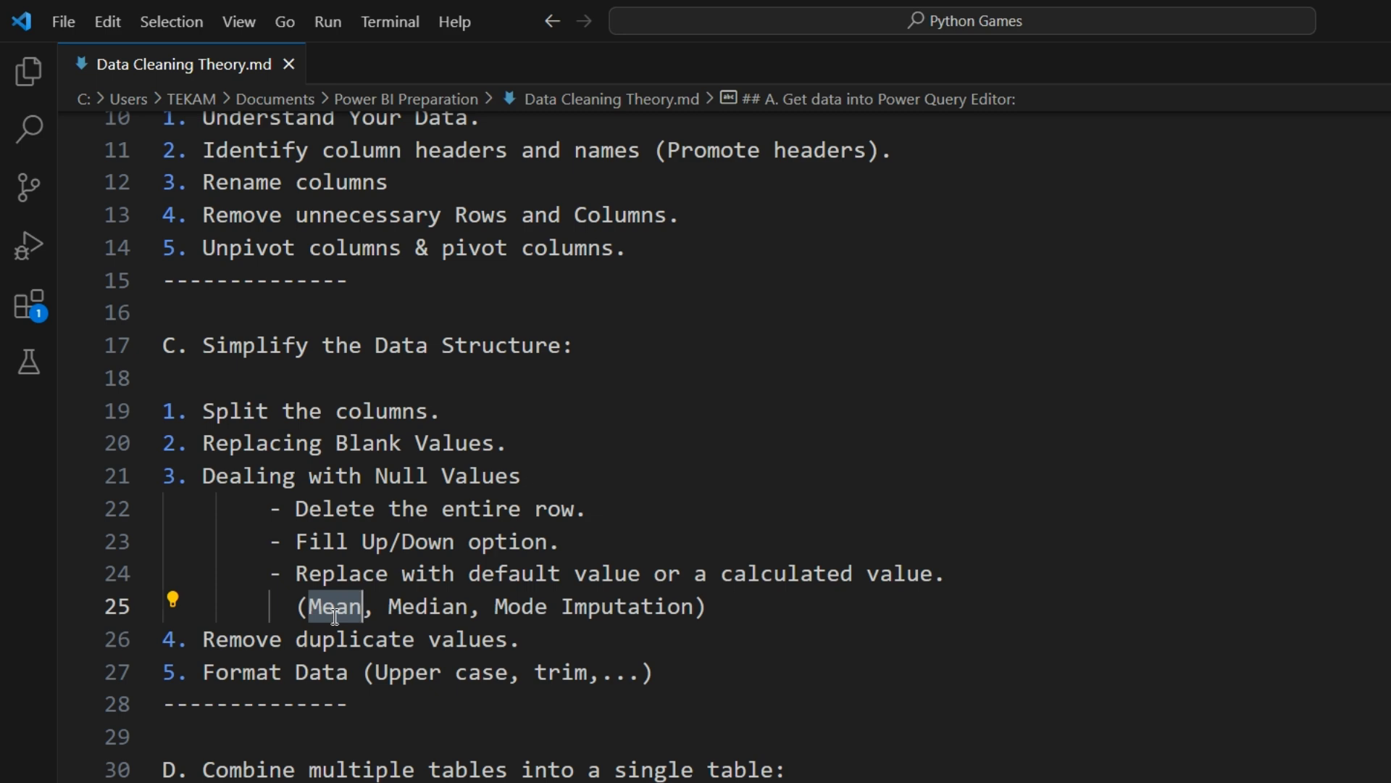
{"action": "left_click", "coordinate": [554, 606]}
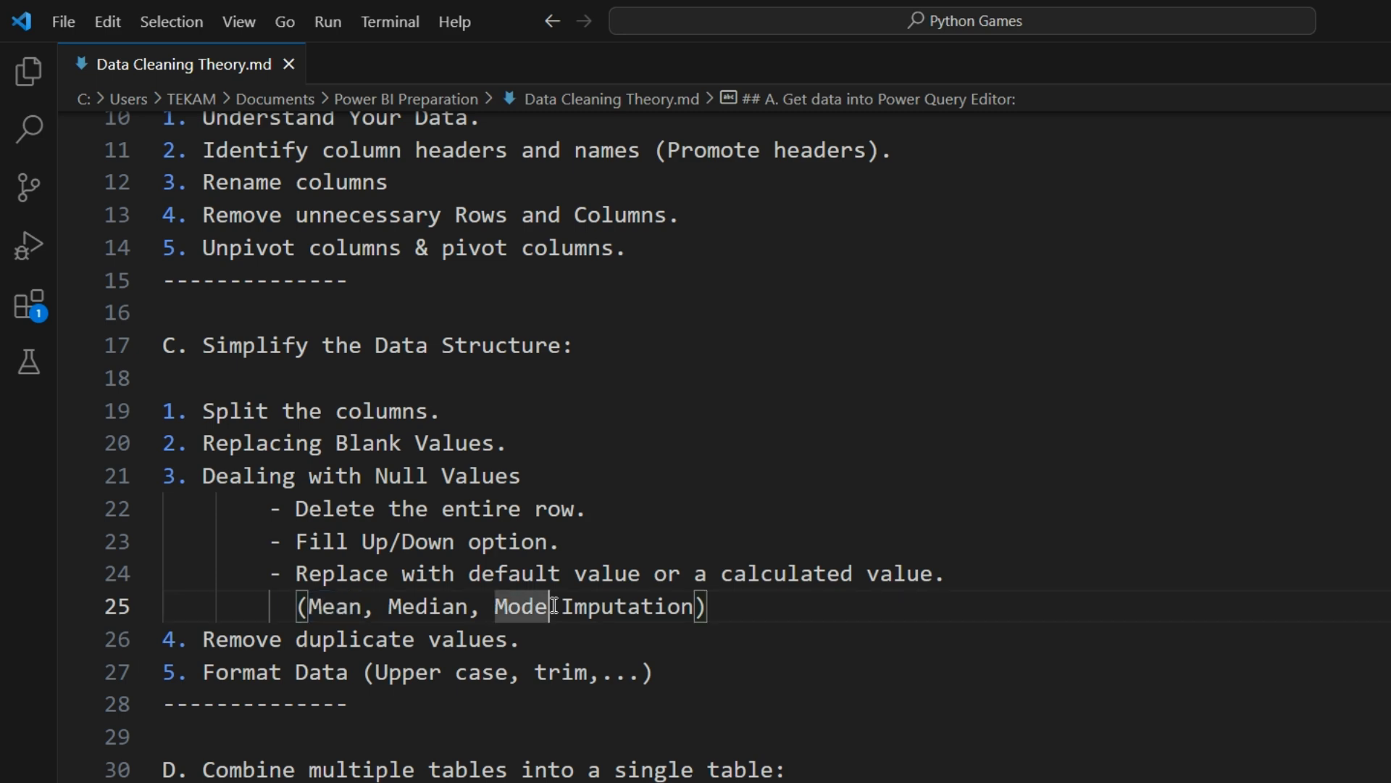
{"action": "double_click", "coordinate": [331, 614]}
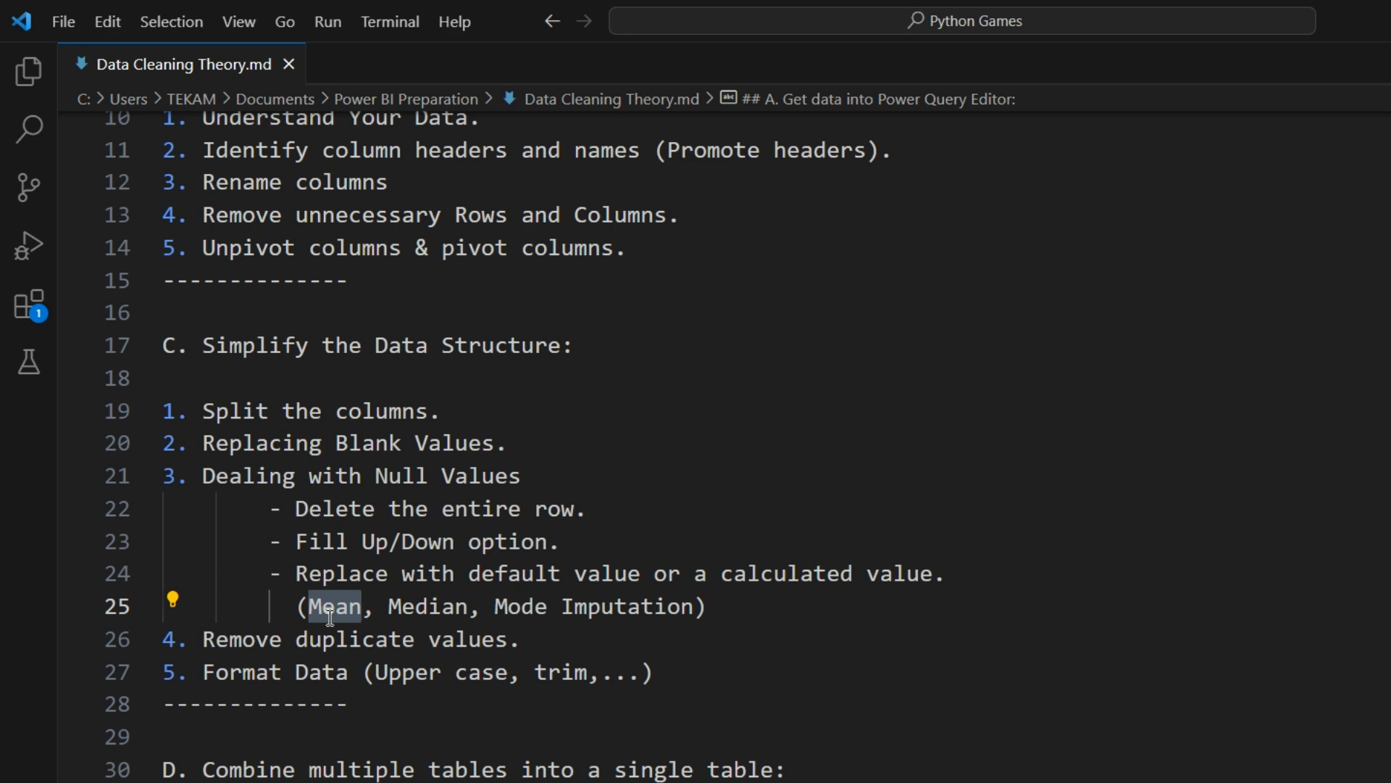
{"action": "double_click", "coordinate": [429, 603]}
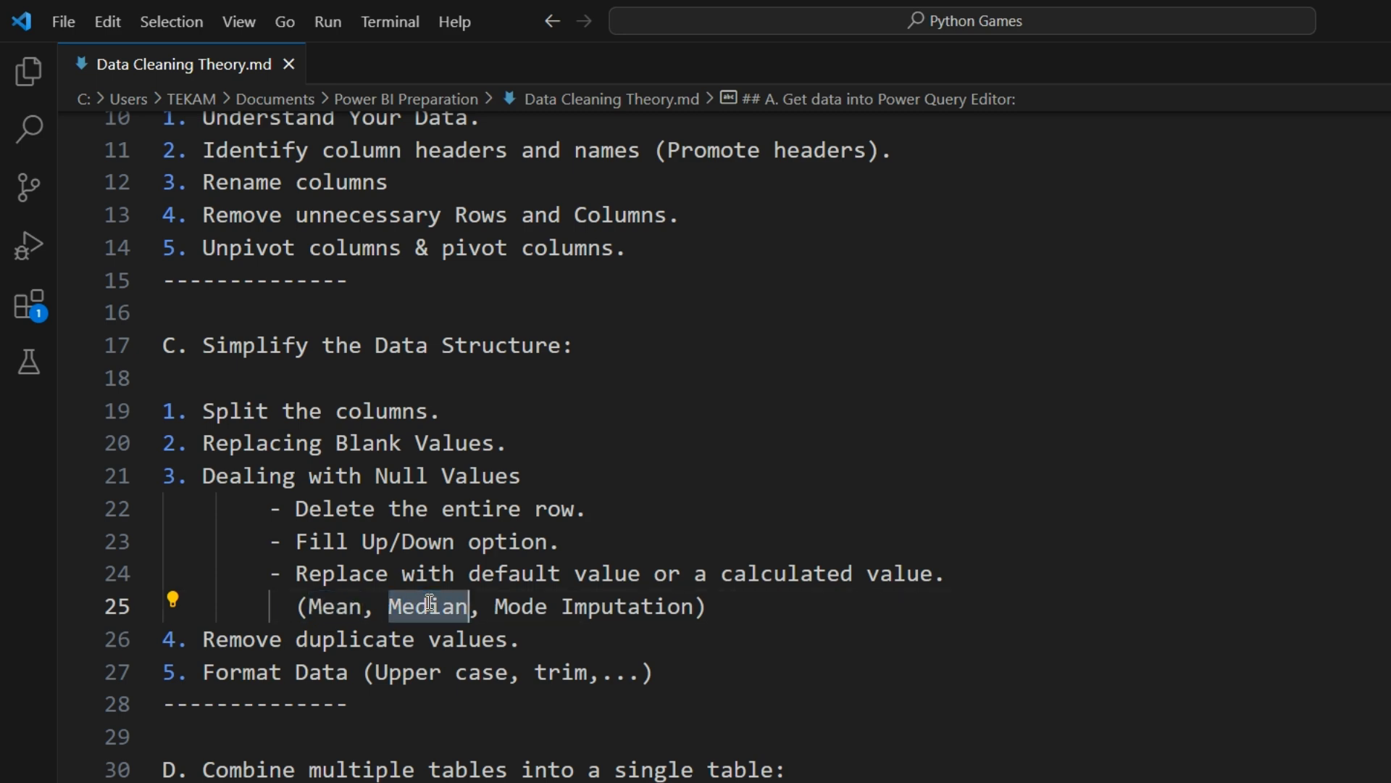
{"action": "double_click", "coordinate": [513, 605]}
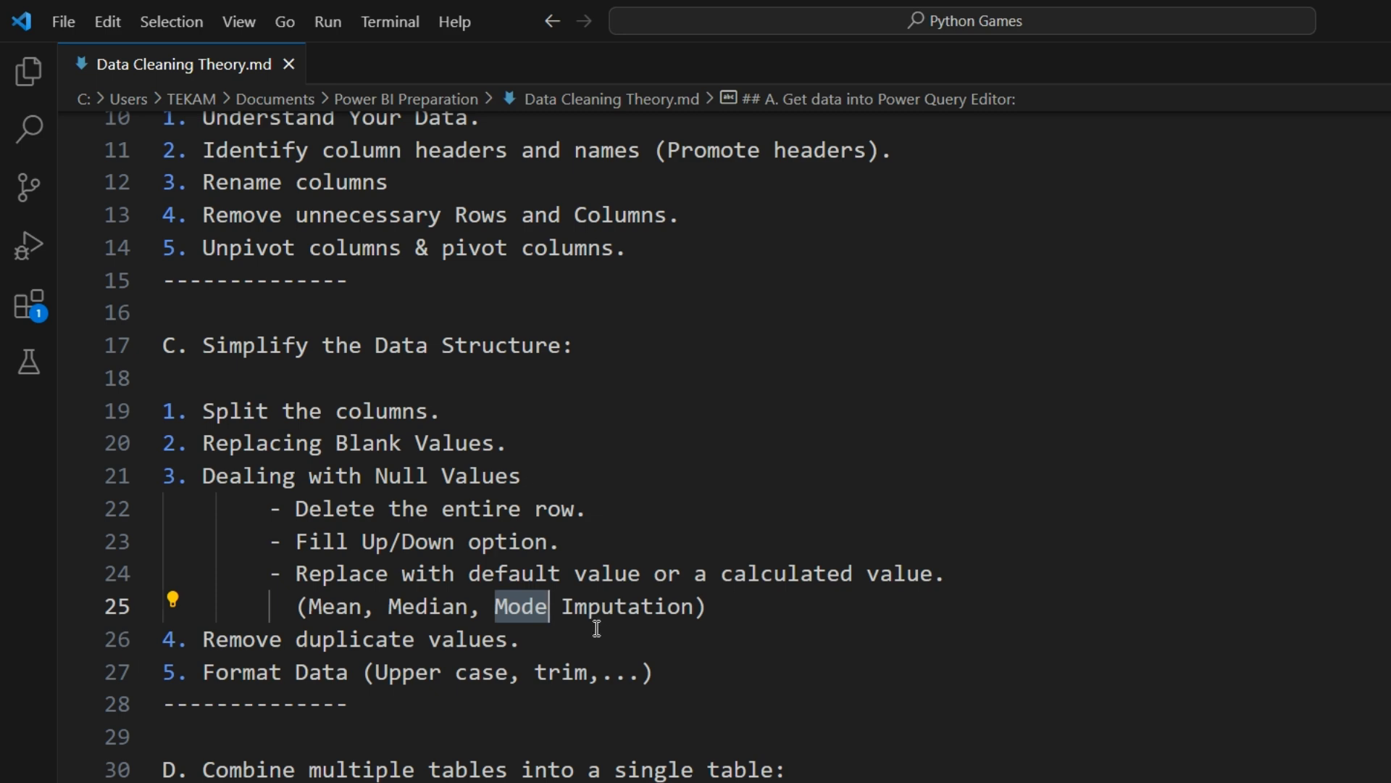
{"action": "left_click", "coordinate": [605, 609]}
{"action": "left_click", "coordinate": [337, 607]}
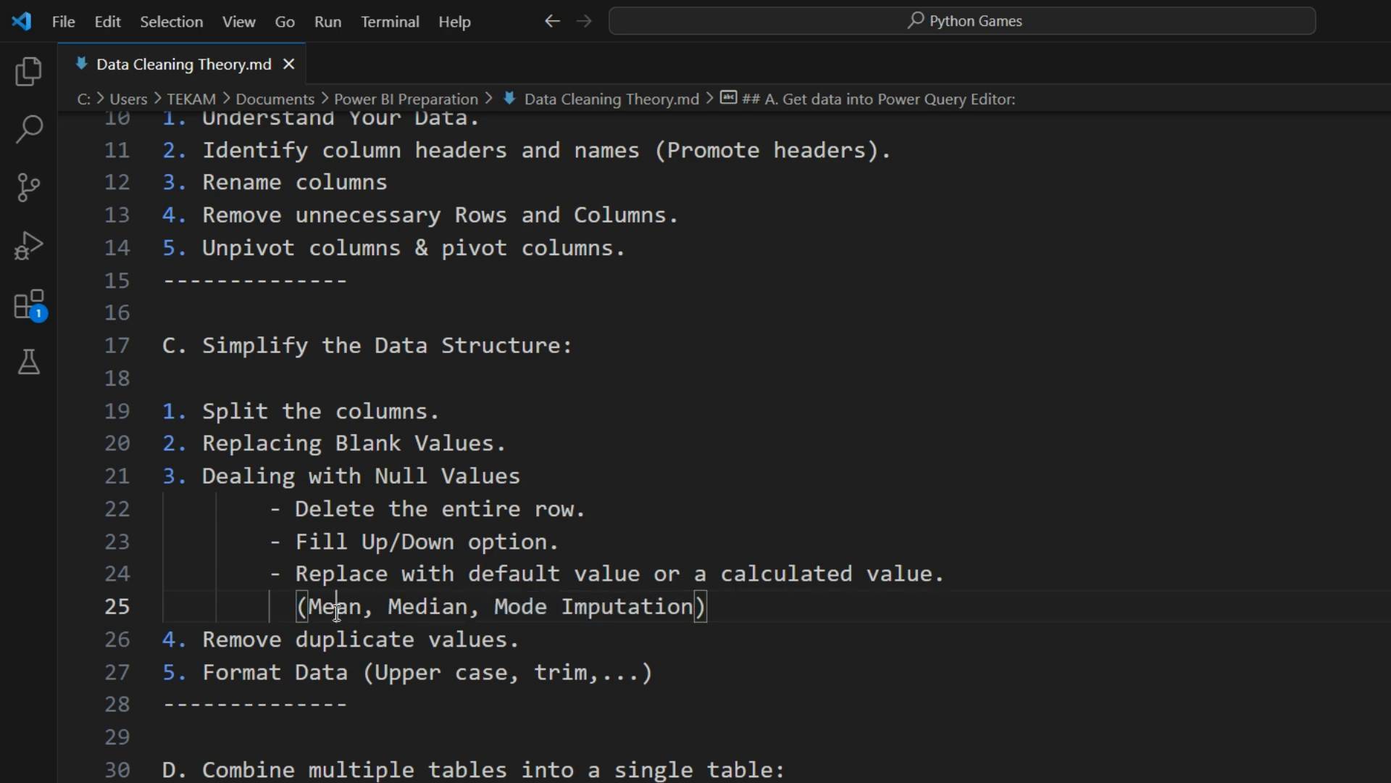
{"action": "left_click", "coordinate": [444, 605]}
{"action": "left_click", "coordinate": [537, 605]}
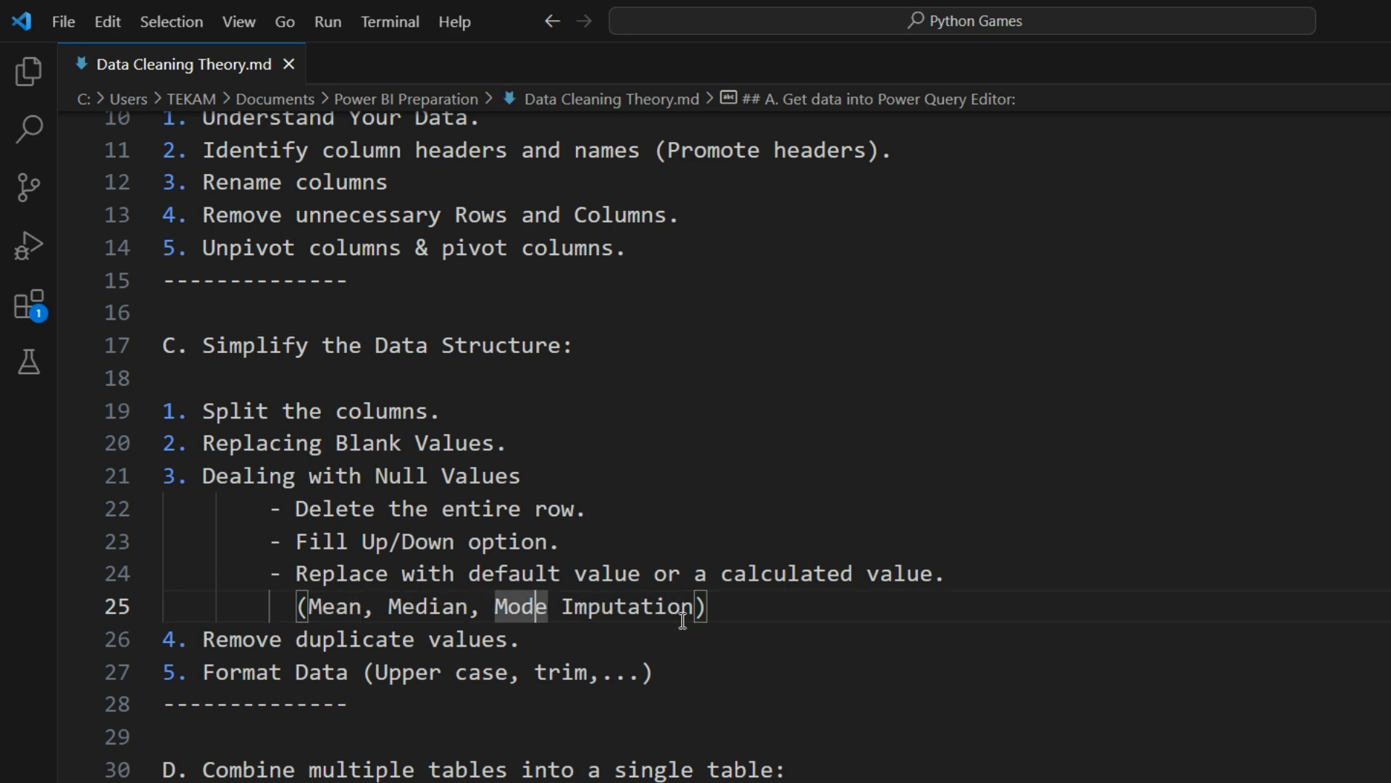
{"action": "left_click_drag", "start_coordinate": [721, 606], "coordinate": [300, 607]}
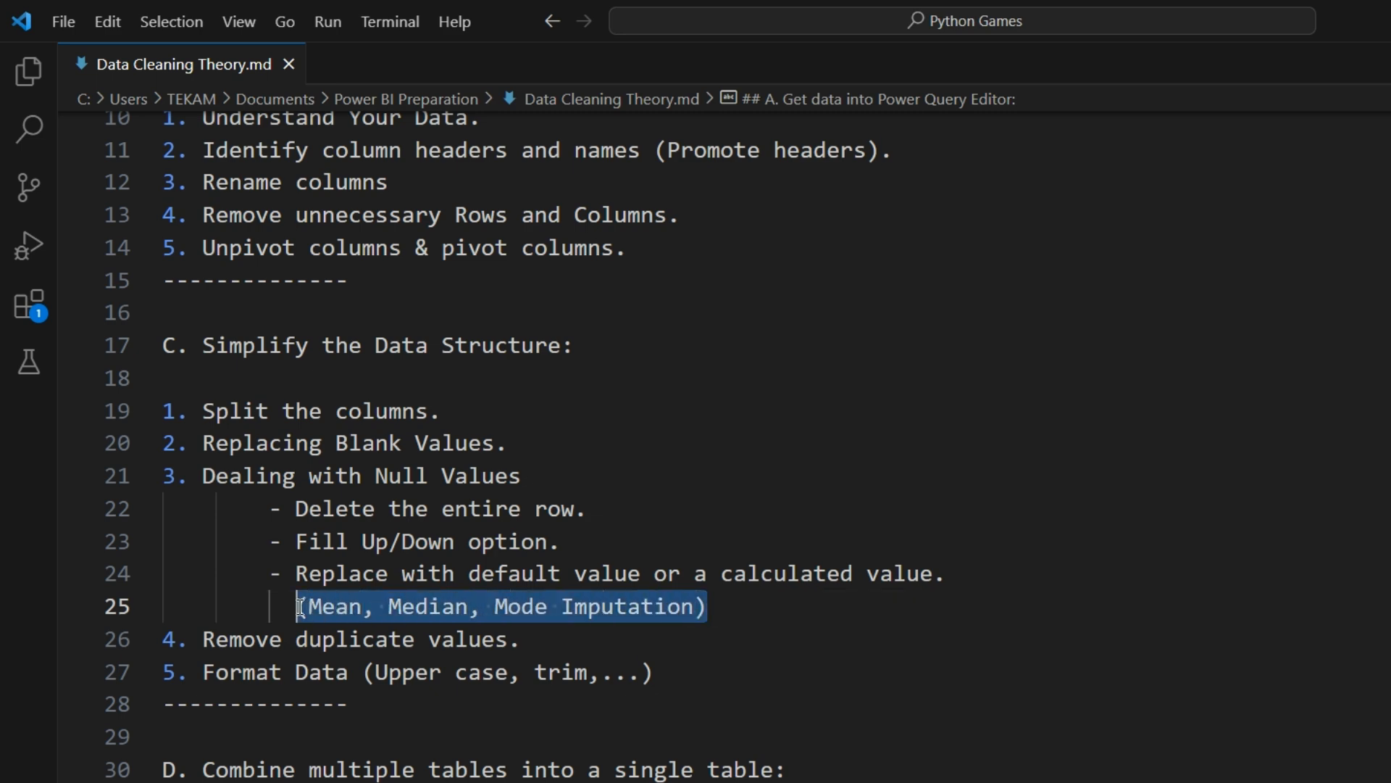
{"action": "left_click", "coordinate": [720, 602]}
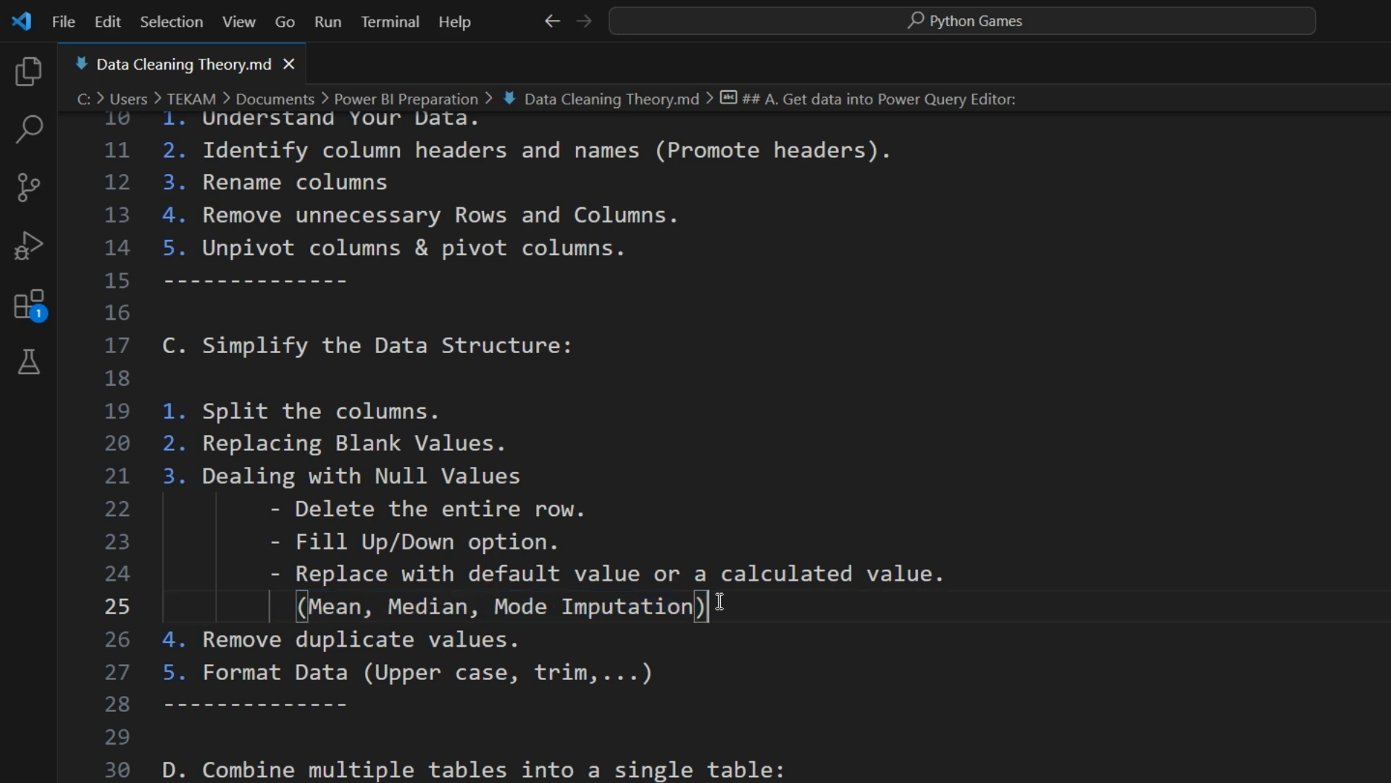
Highlight "Remove duplicate values." in the notes and clear the selection.
{"action": "left_click", "coordinate": [543, 639]}
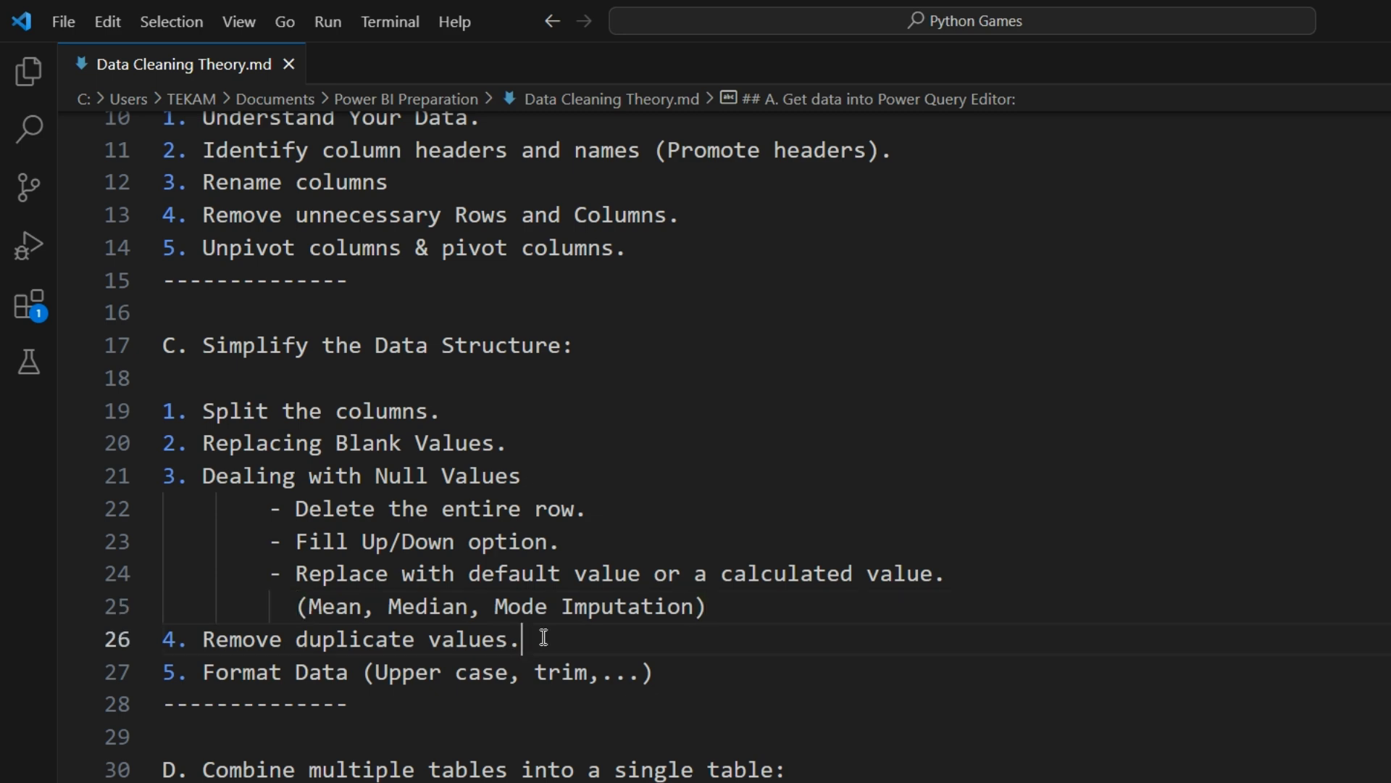
{"action": "left_click_drag", "start_coordinate": [544, 639], "coordinate": [203, 639]}
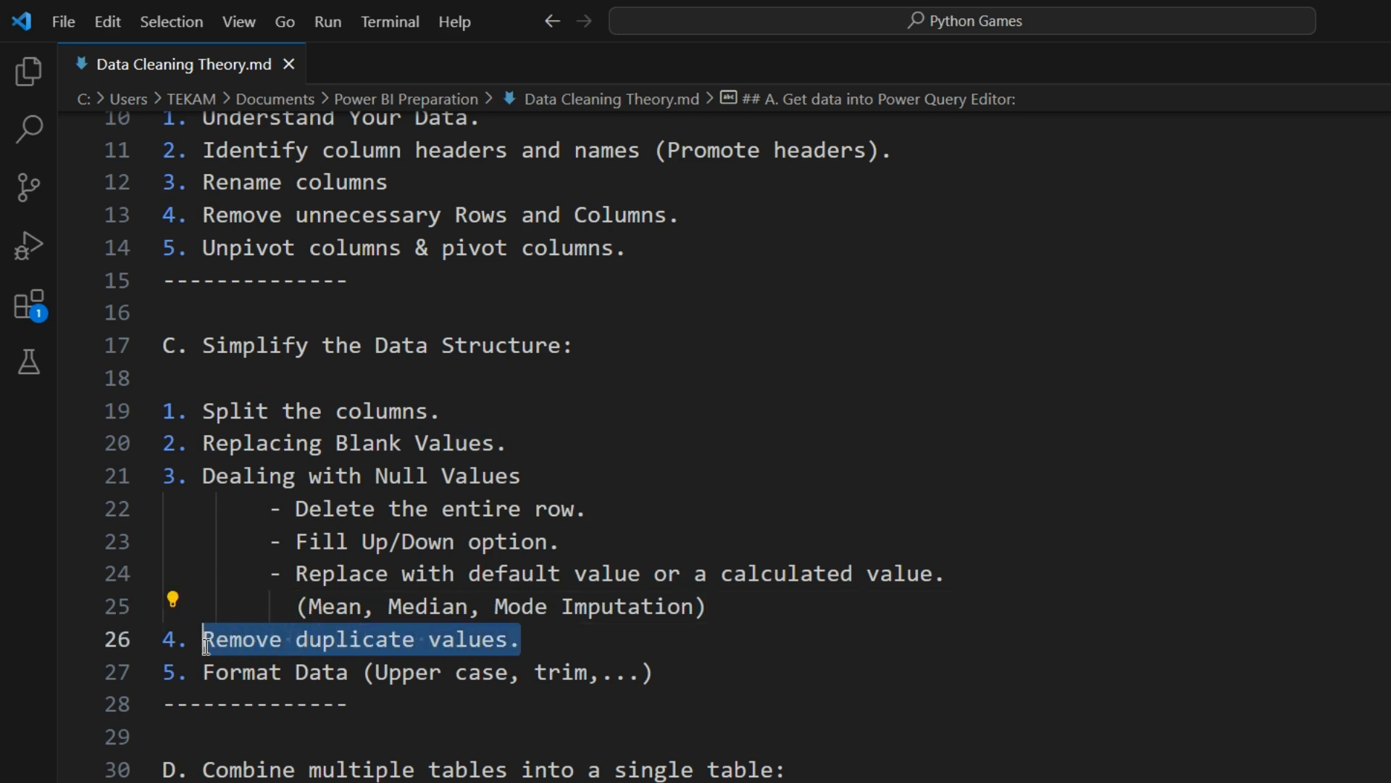
{"action": "left_click", "coordinate": [421, 503]}
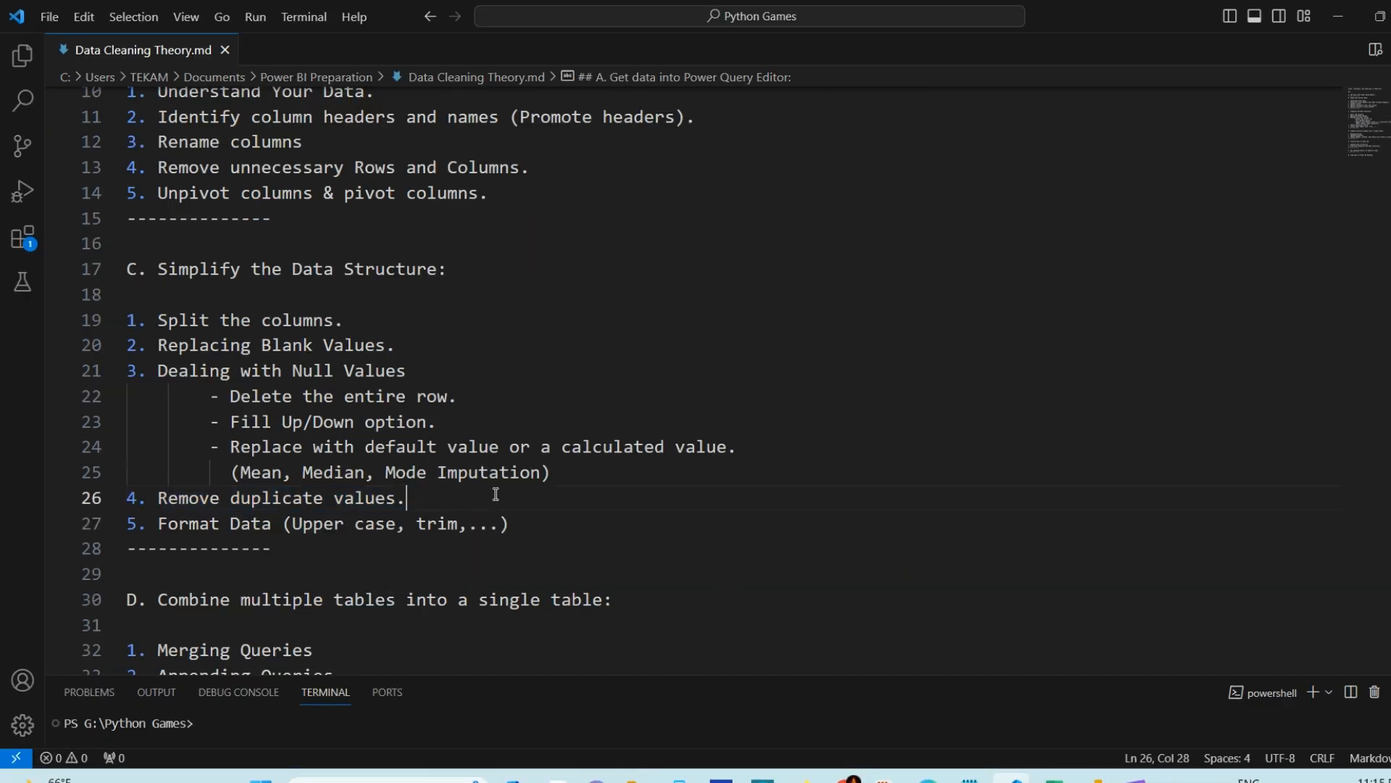
Switch to Power Query Editor and move the Full Name column between Timeframe and Units in the Sales query.
{"action": "mouse_move", "coordinate": [1093, 778]}
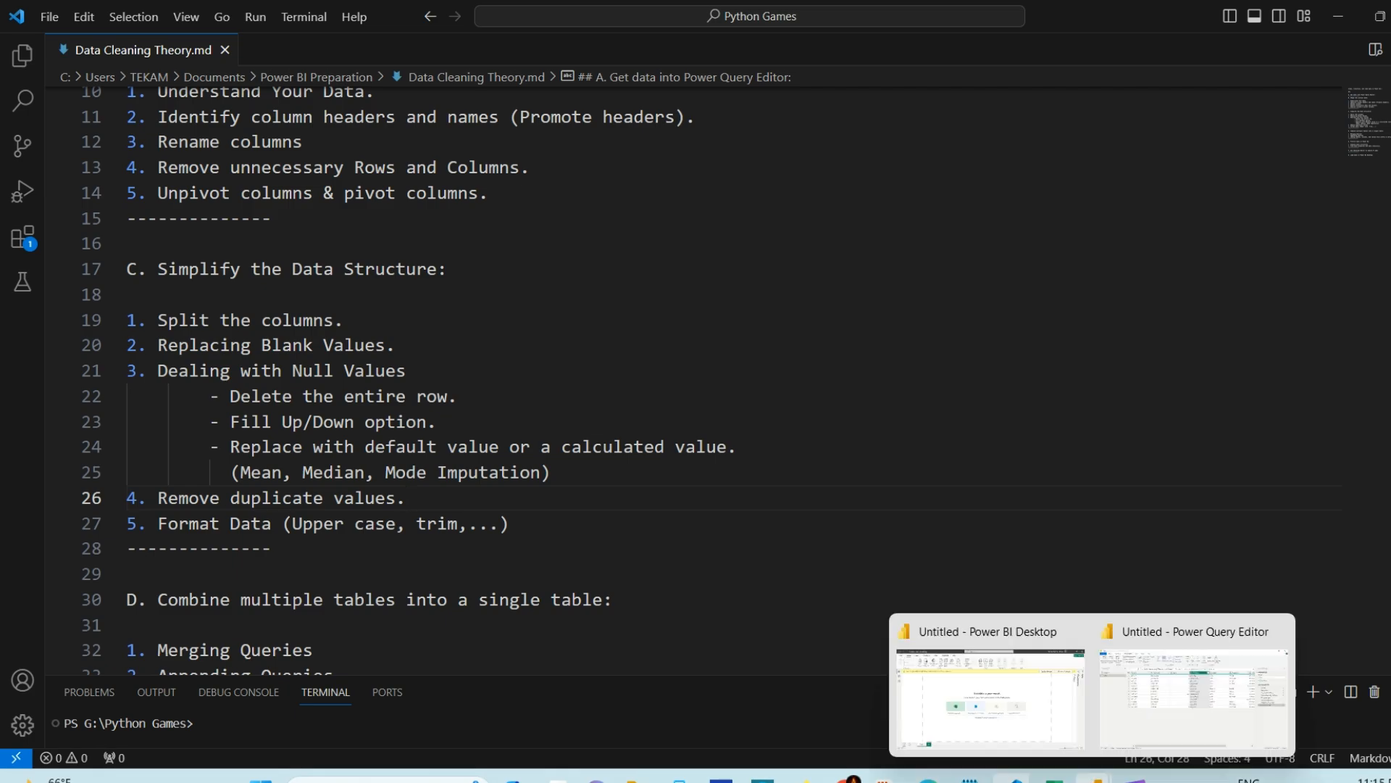
{"action": "left_click", "coordinate": [1168, 688]}
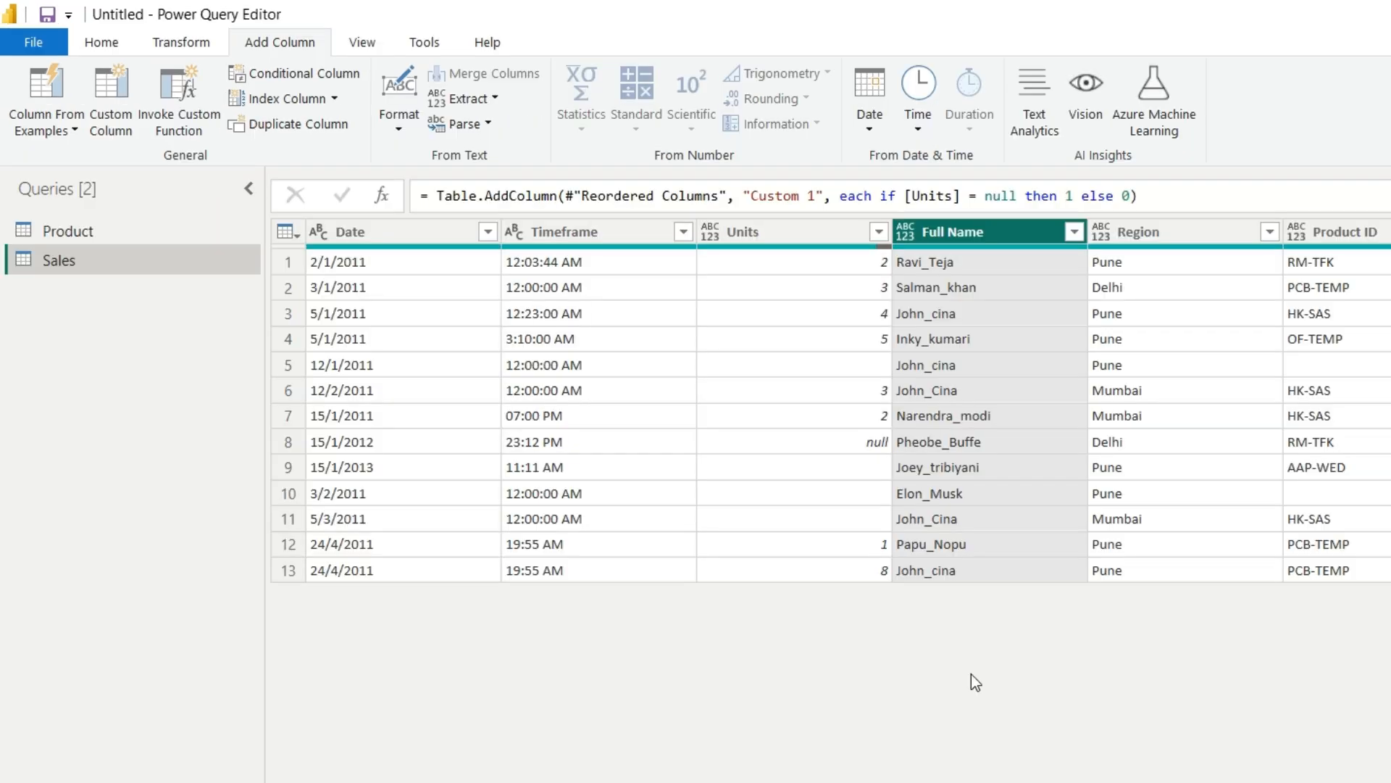
{"action": "left_click_drag", "start_coordinate": [946, 232], "coordinate": [749, 250]}
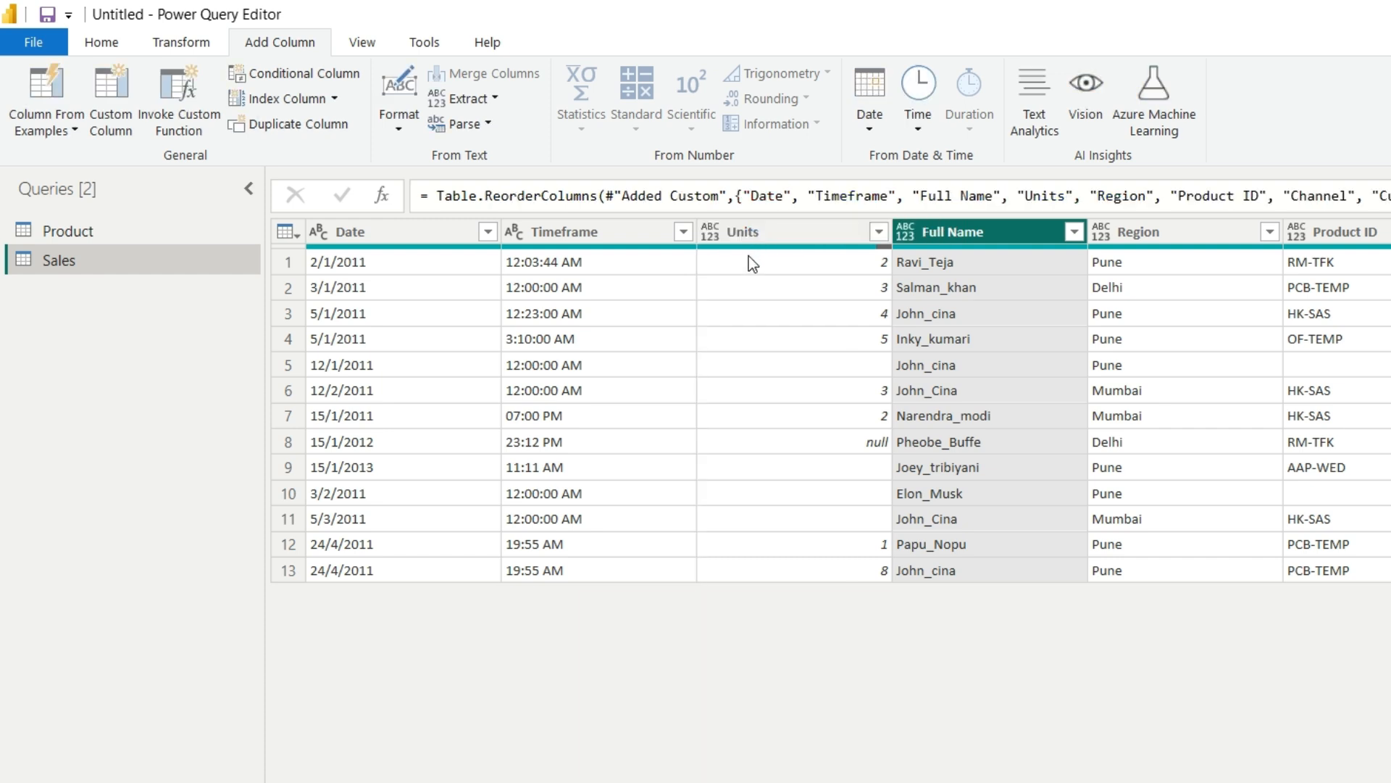
Remove the Timeframe column from the Sales query.
{"action": "left_click", "coordinate": [580, 228]}
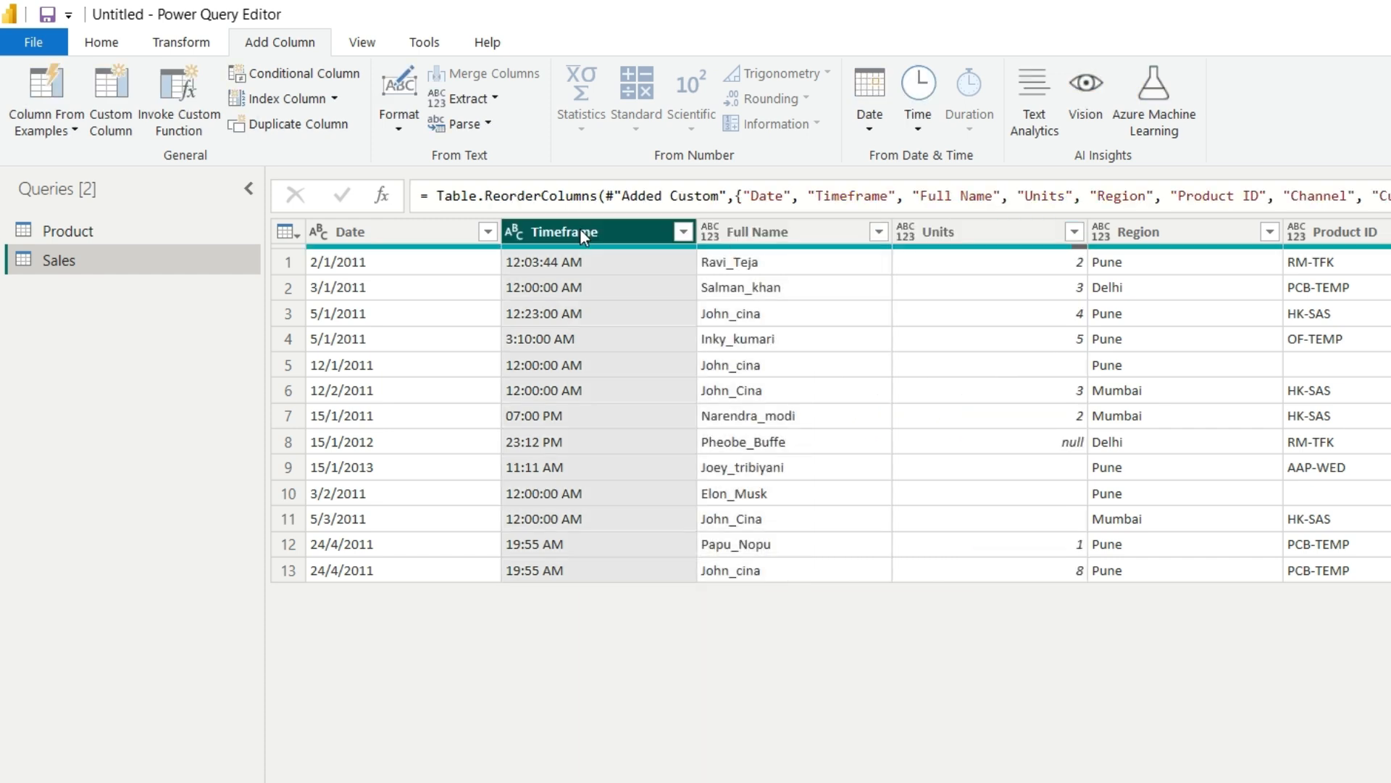
{"action": "right_click", "coordinate": [580, 228]}
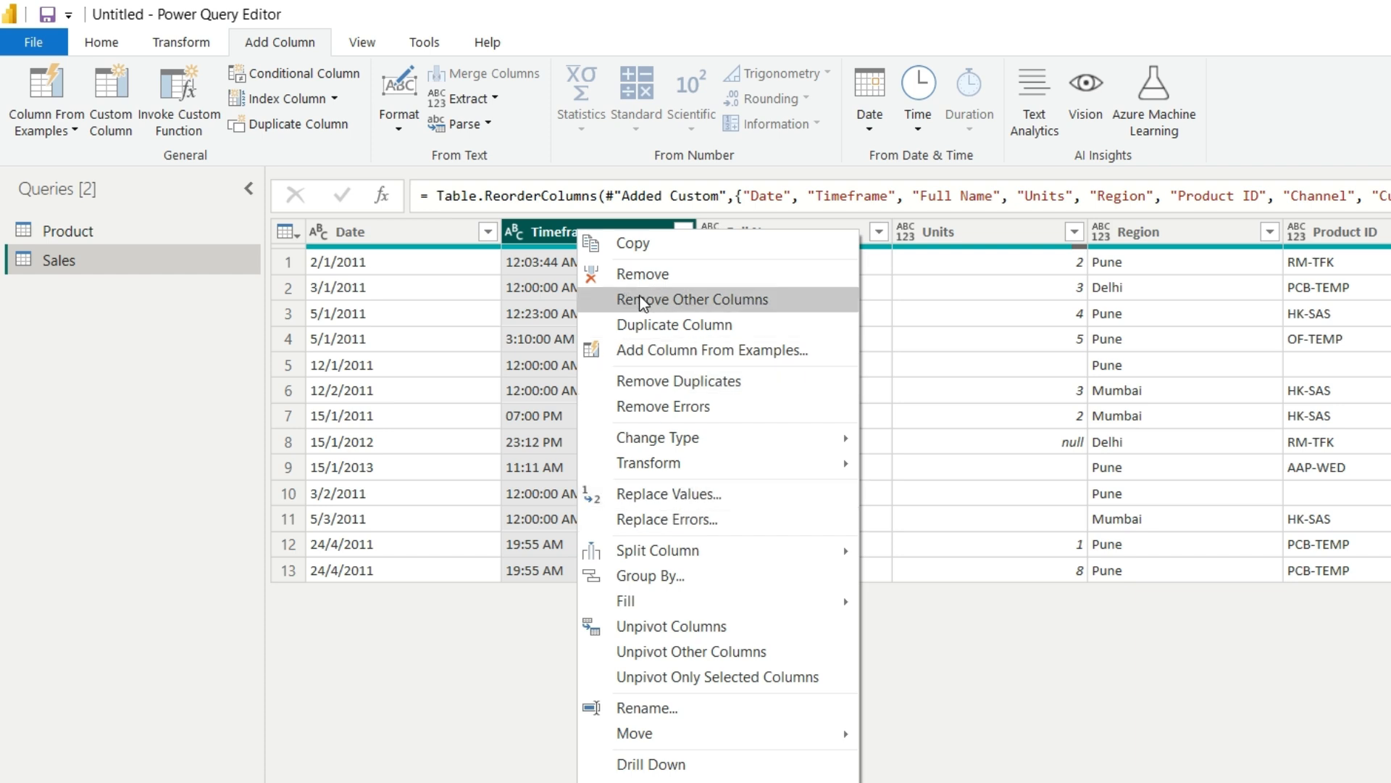
{"action": "left_click", "coordinate": [638, 273]}
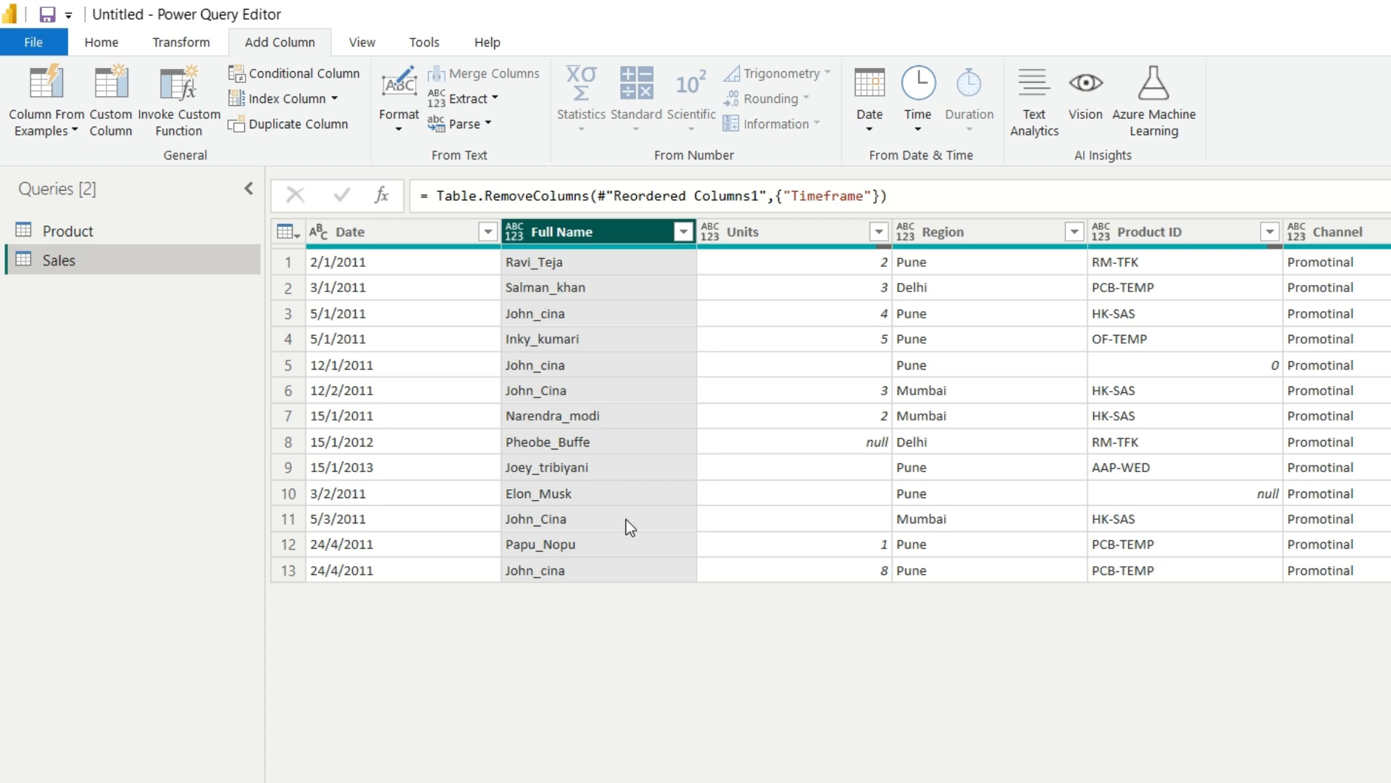
Remove the rows with duplicate values in the Full Name column.
{"action": "right_click", "coordinate": [607, 236]}
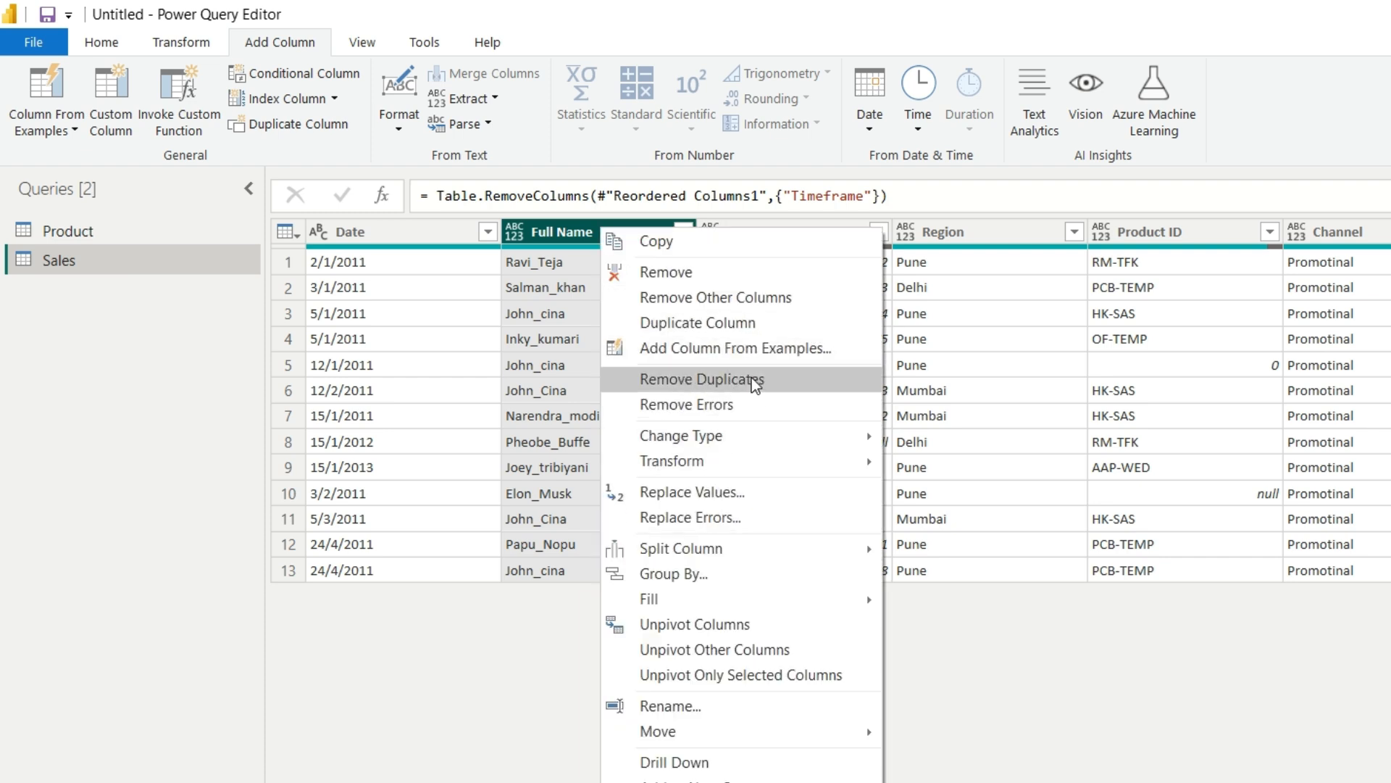
{"action": "left_click", "coordinate": [552, 685]}
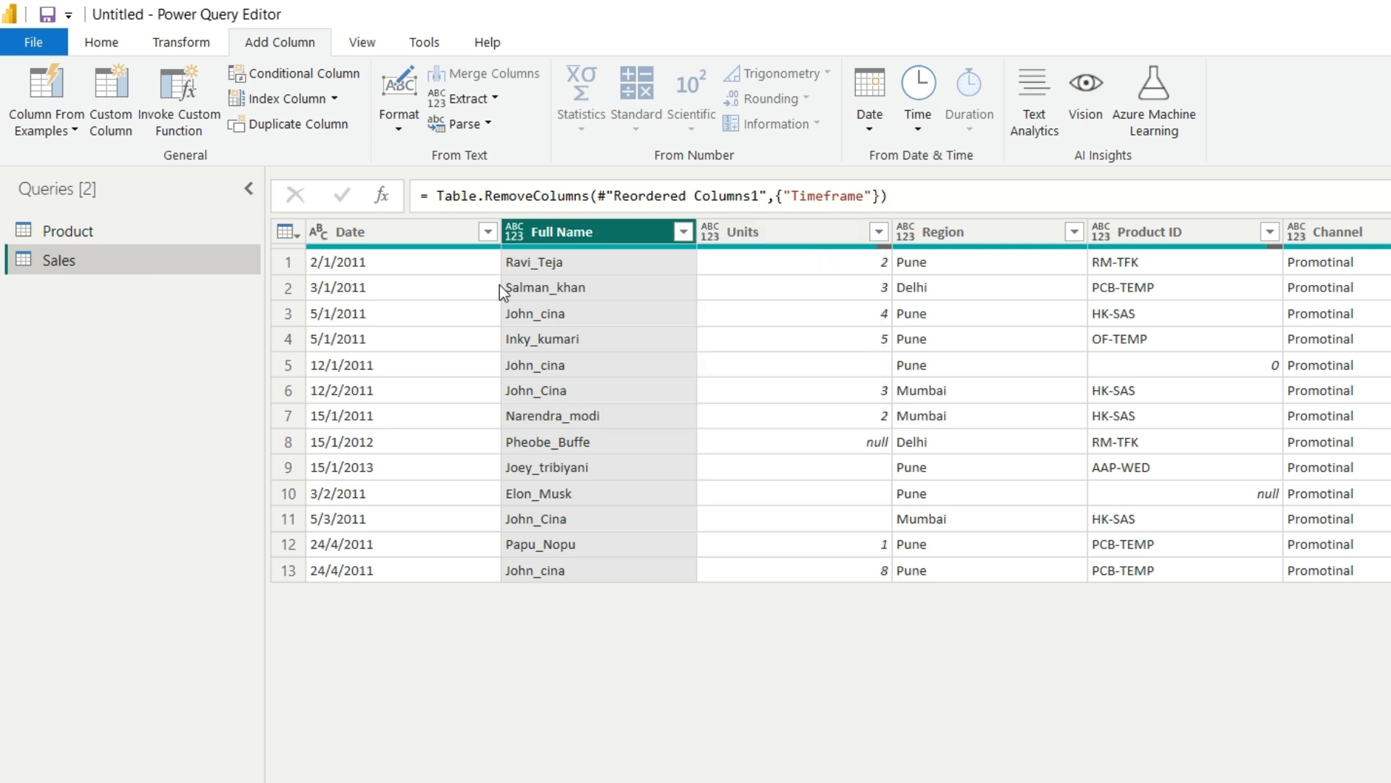
{"action": "left_click", "coordinate": [179, 44]}
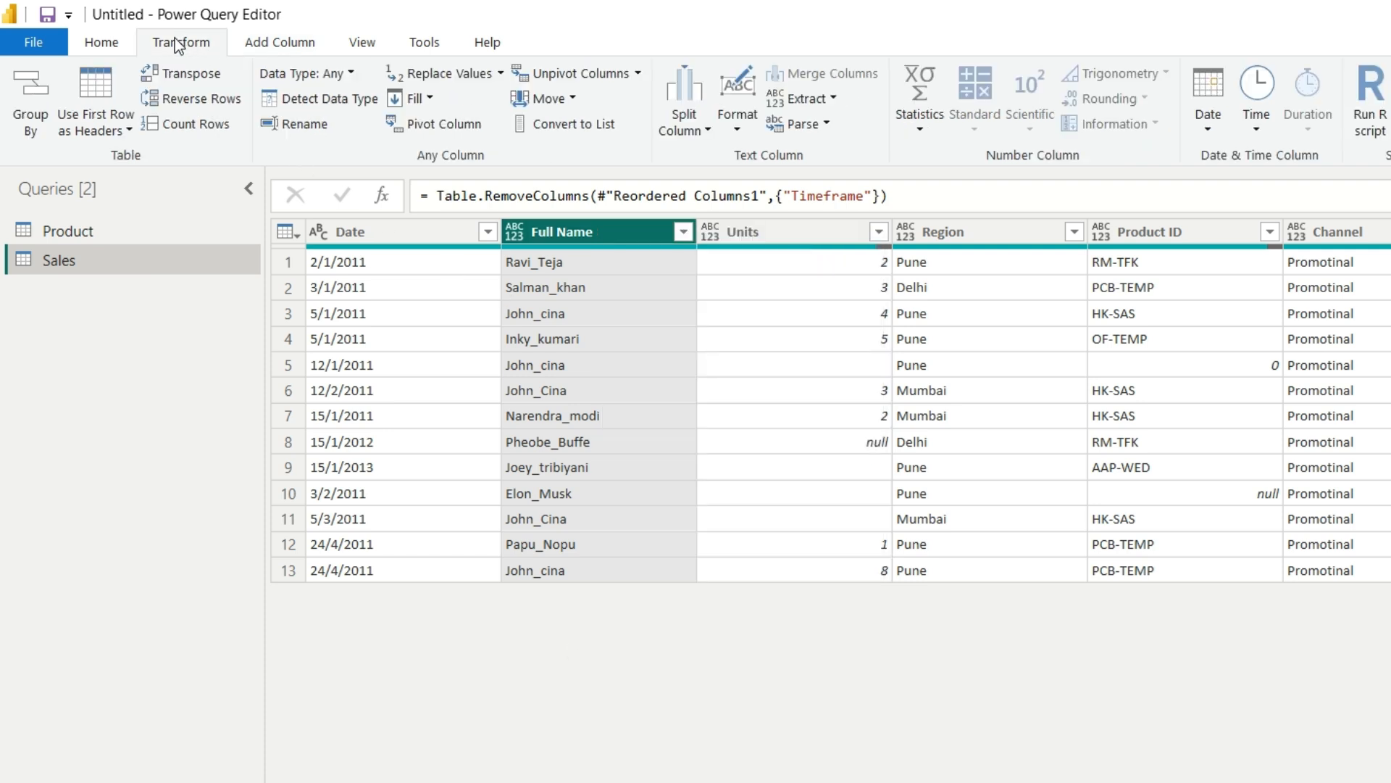
{"action": "left_click", "coordinate": [115, 45]}
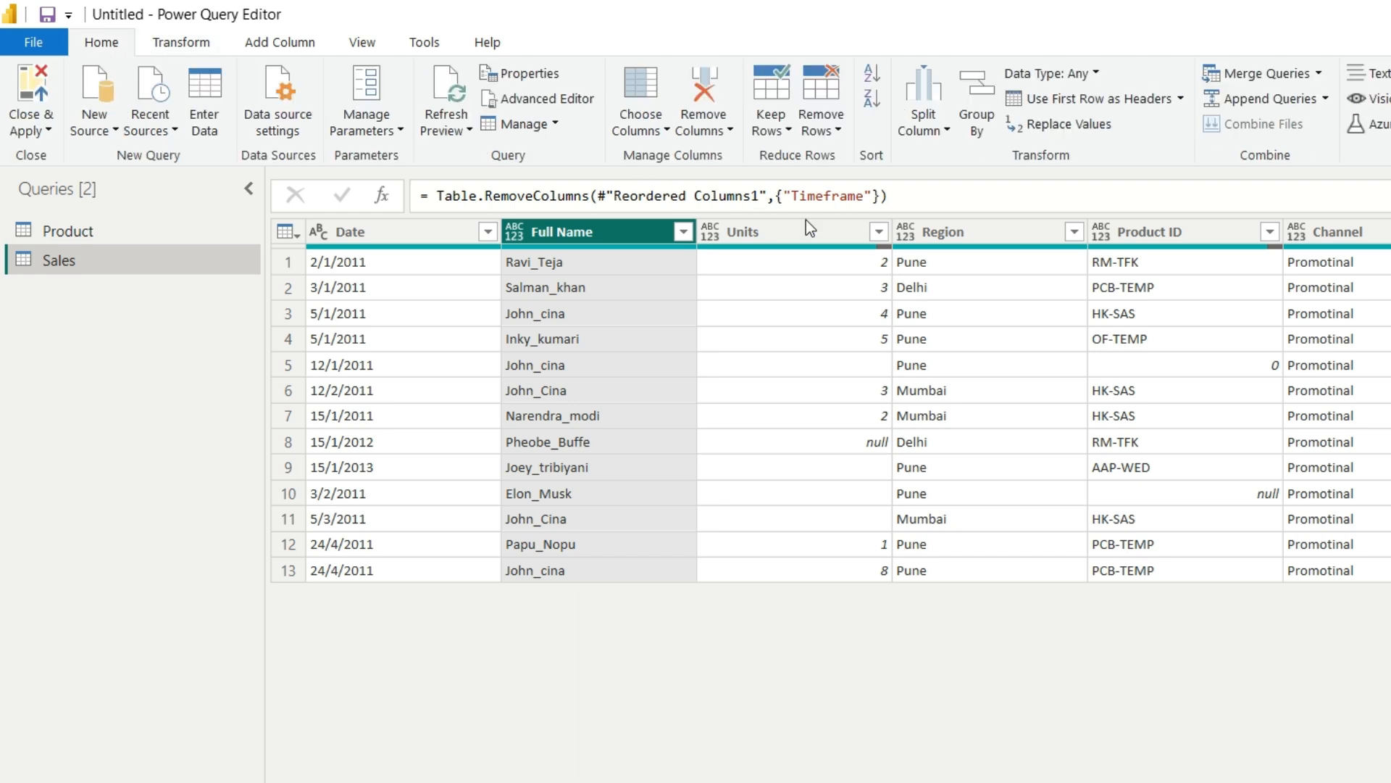
{"action": "left_click", "coordinate": [836, 134]}
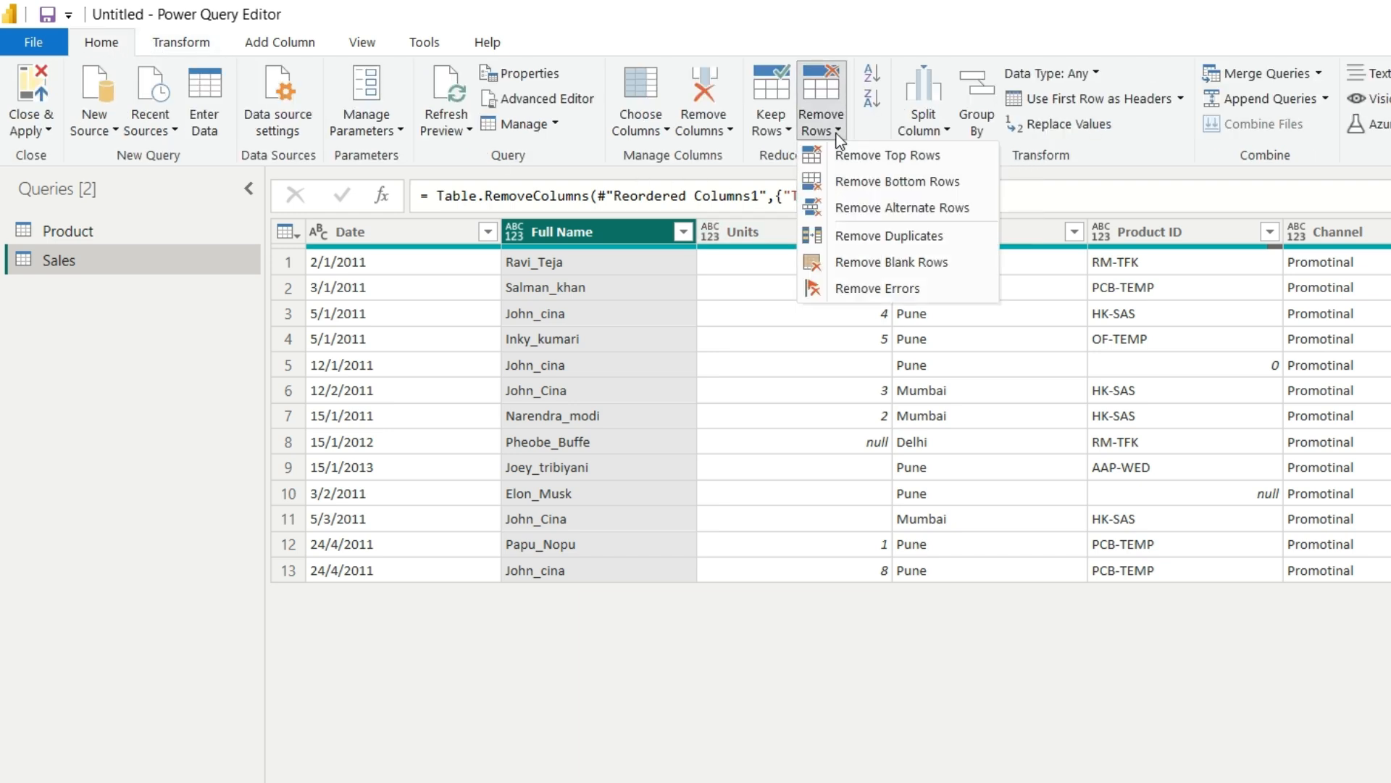
{"action": "left_click", "coordinate": [910, 241]}
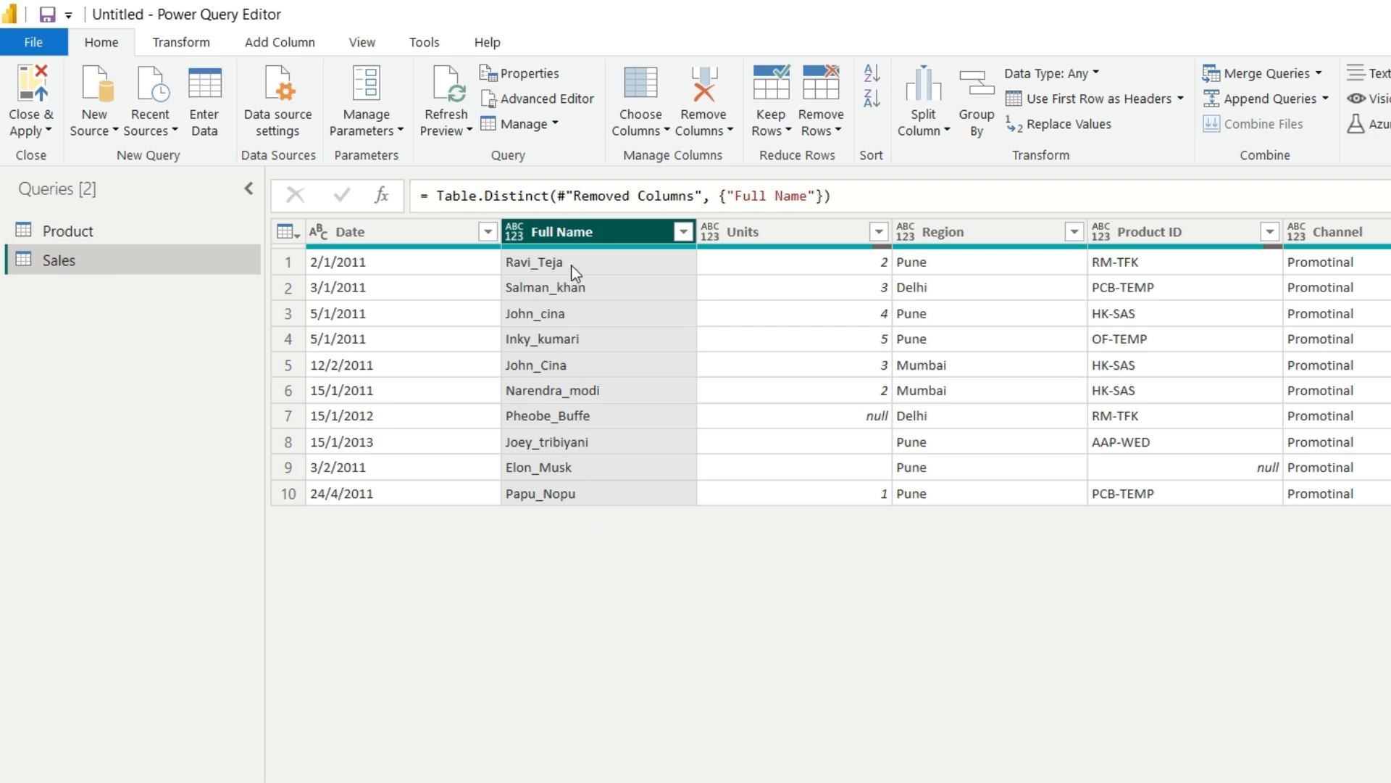
Convert the Full Name values to UPPERCASE and remove the column's duplicates again.
{"action": "right_click", "coordinate": [593, 228]}
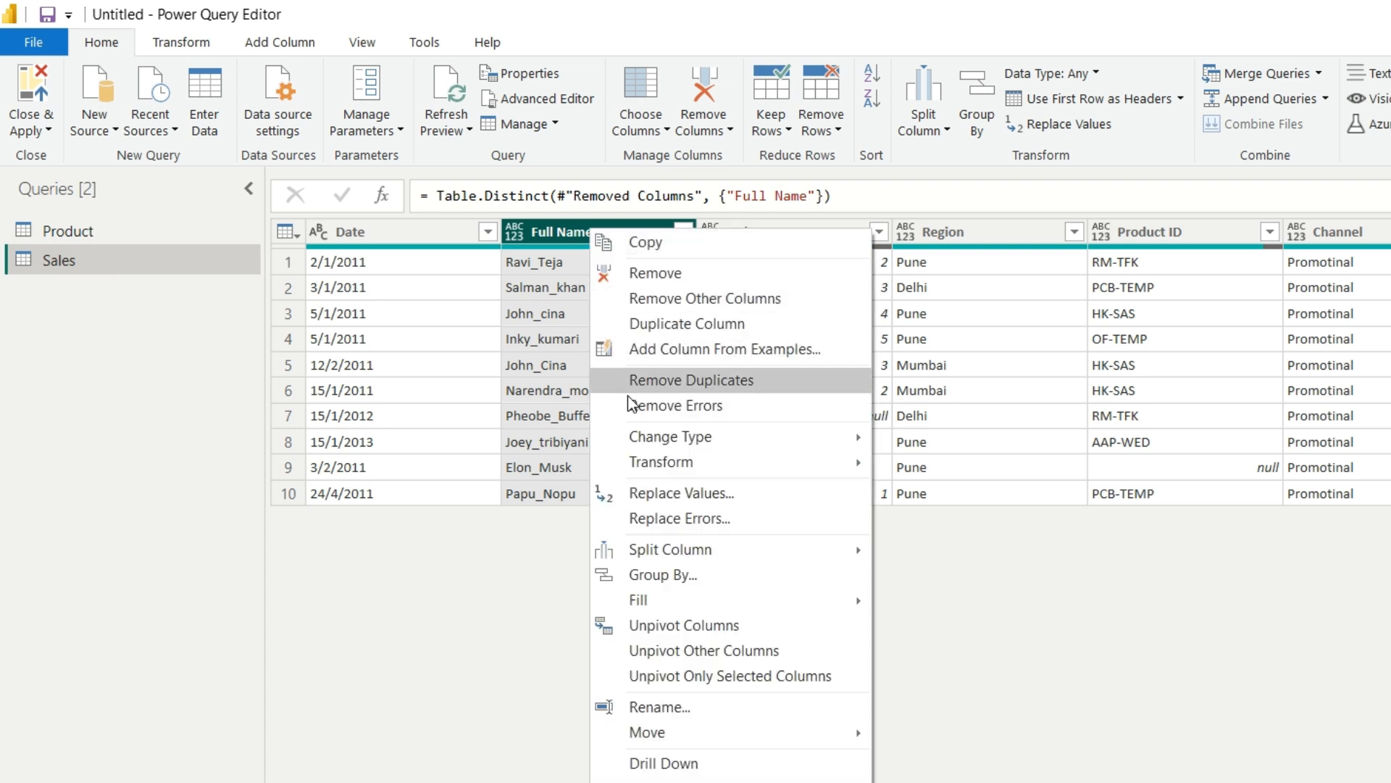
{"action": "mouse_move", "coordinate": [637, 463]}
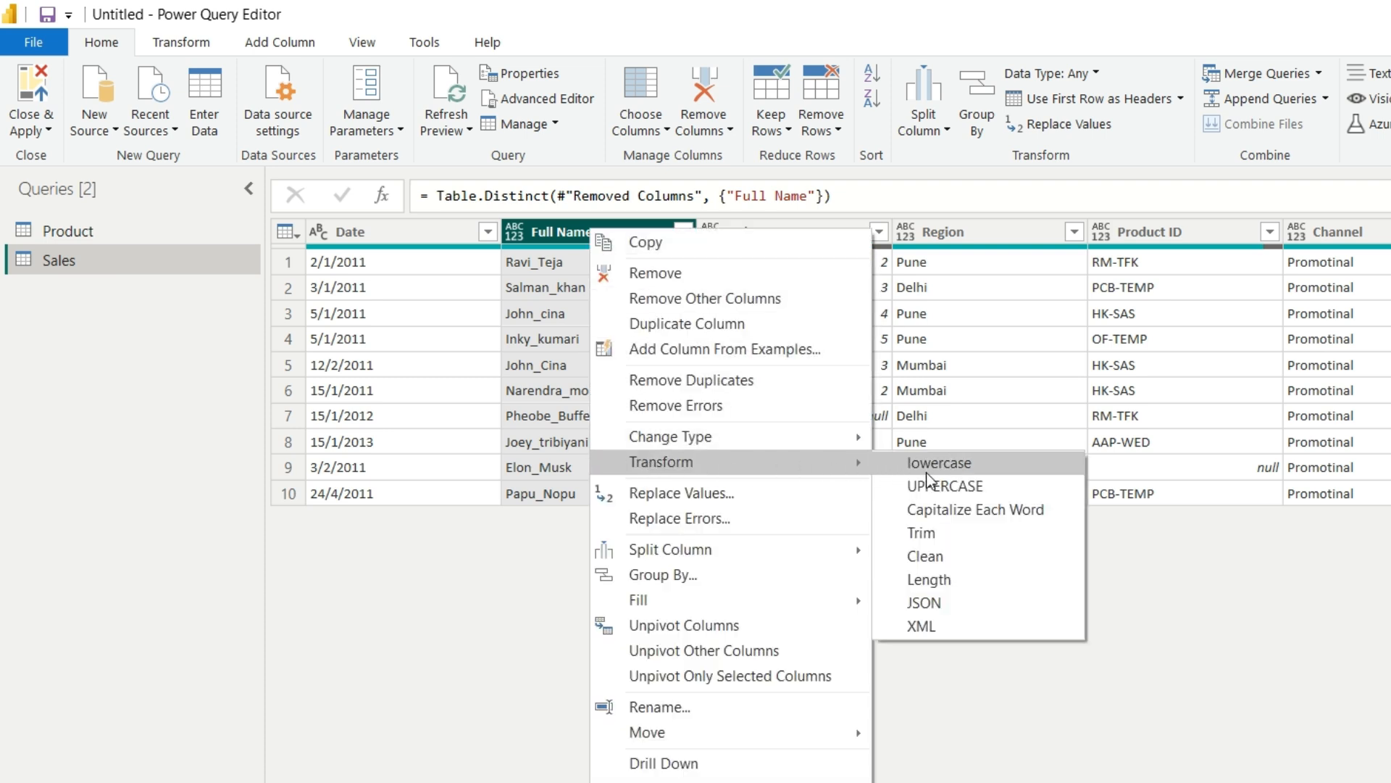
{"action": "left_click", "coordinate": [982, 488]}
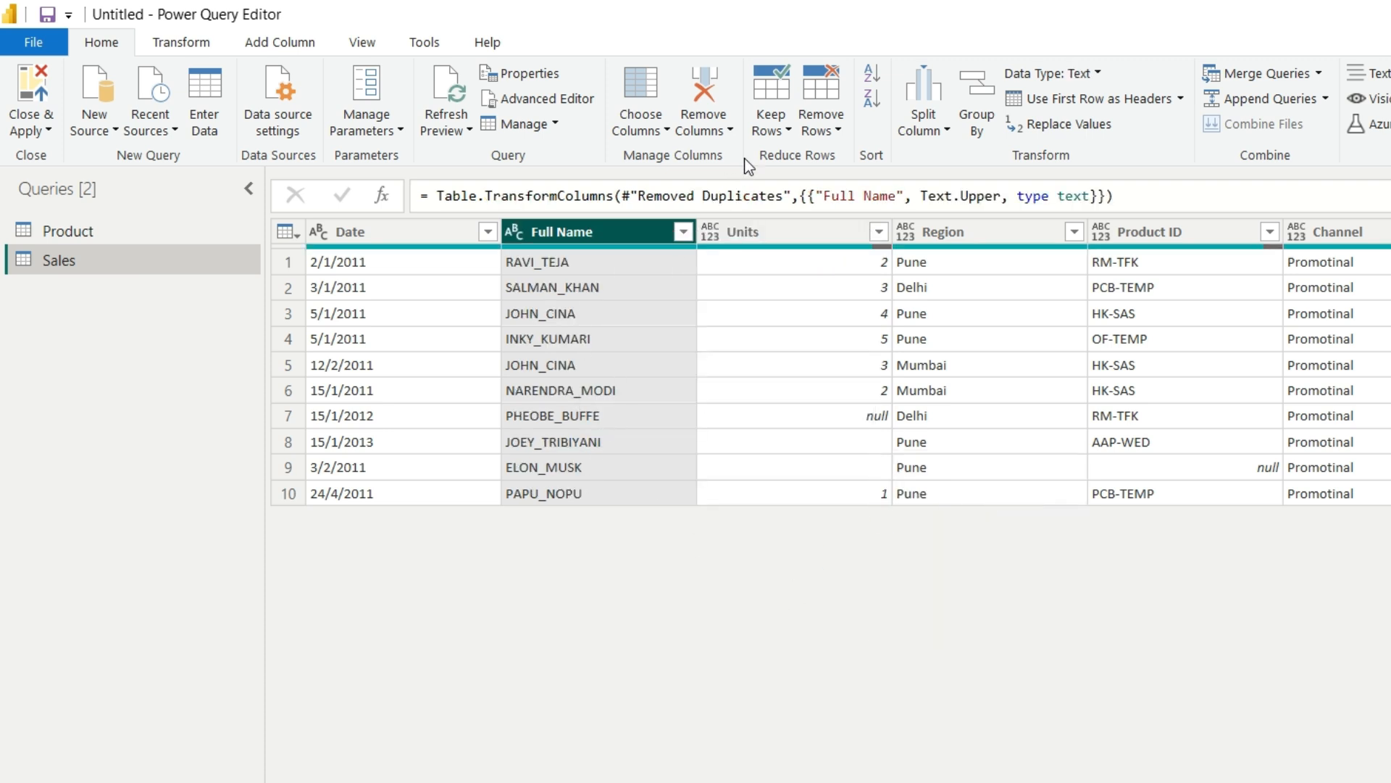
{"action": "left_click", "coordinate": [837, 129]}
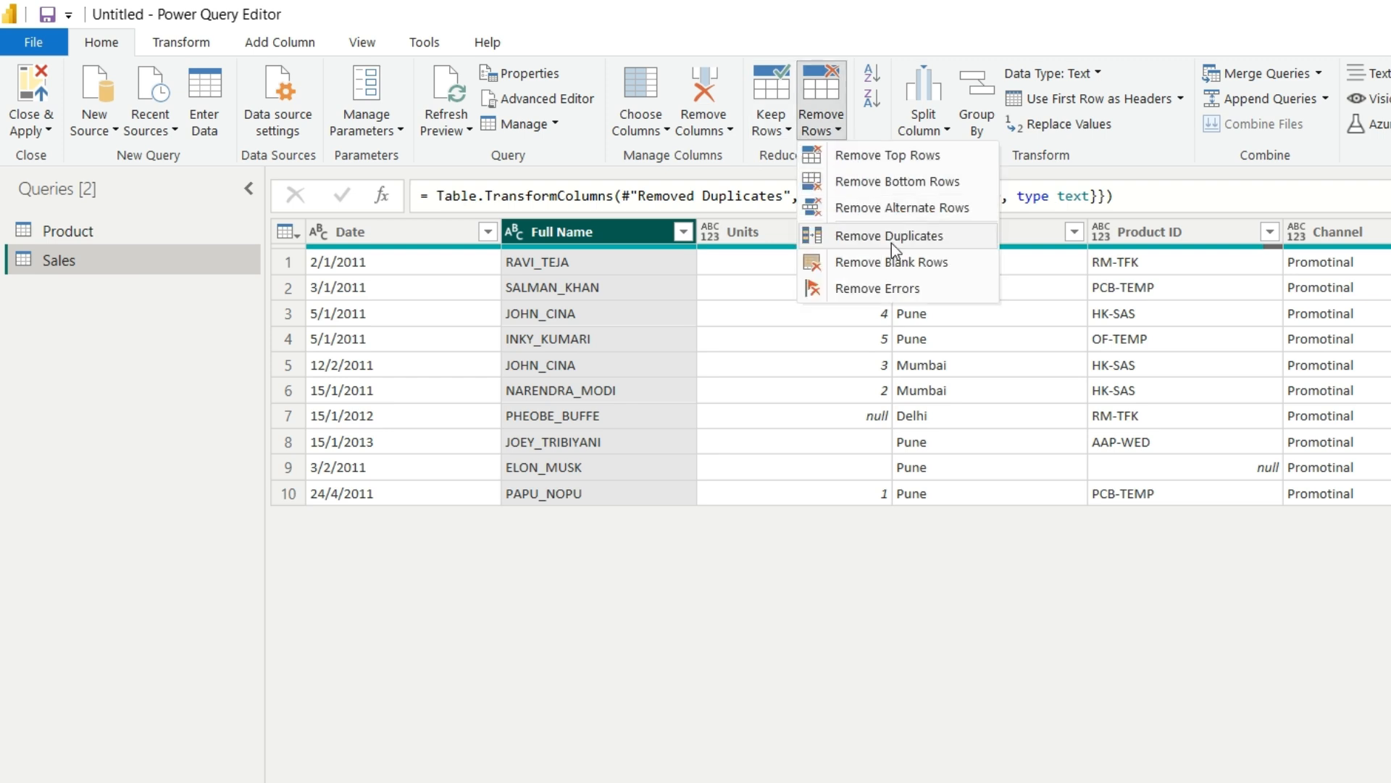
{"action": "left_click", "coordinate": [737, 585]}
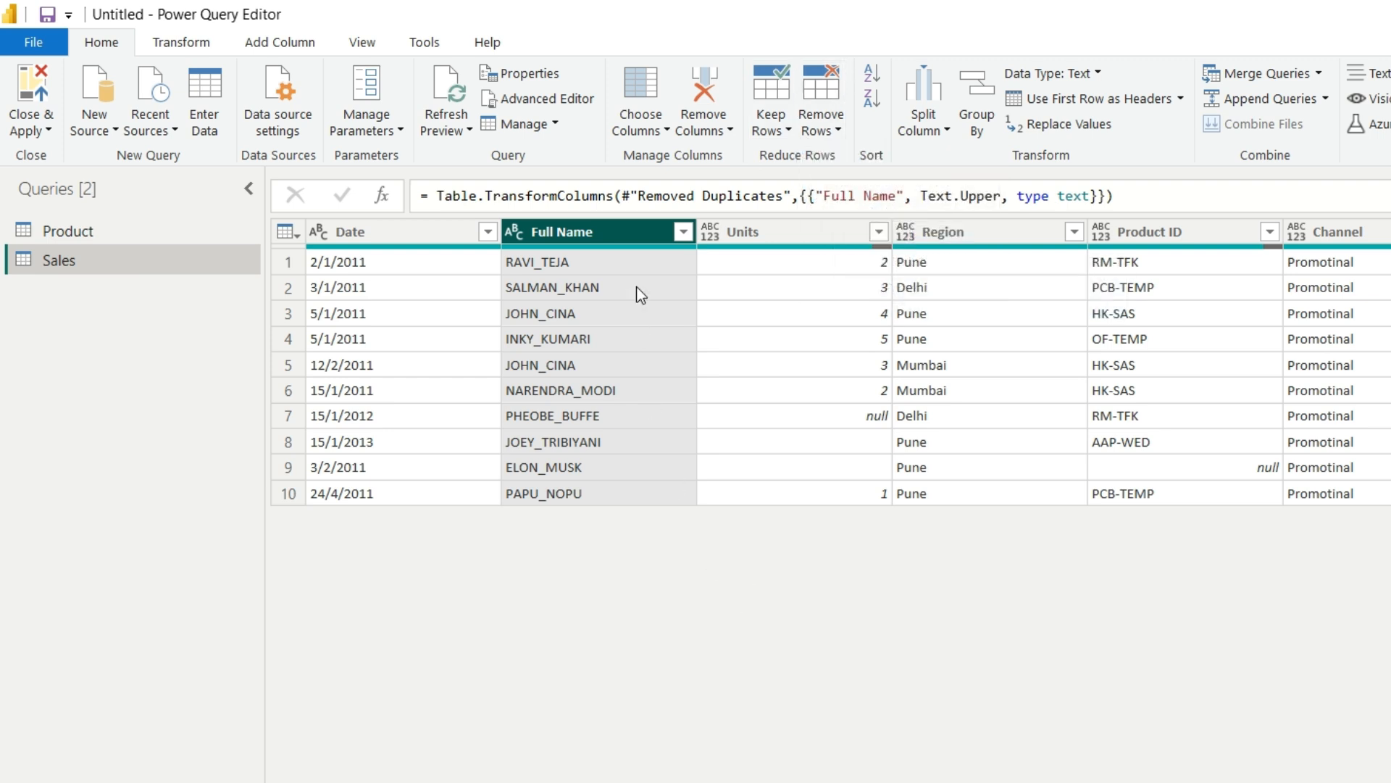
{"action": "right_click", "coordinate": [587, 232]}
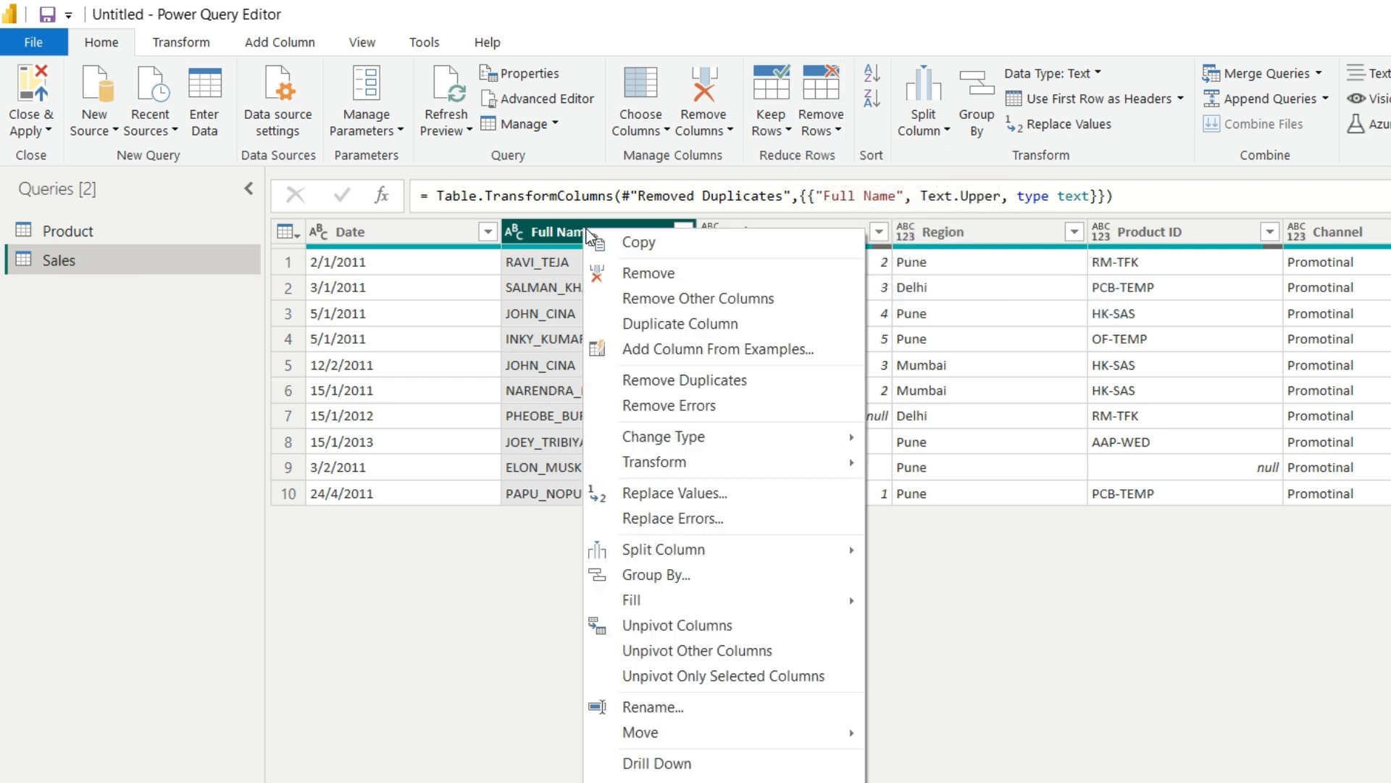
{"action": "left_click", "coordinate": [671, 379]}
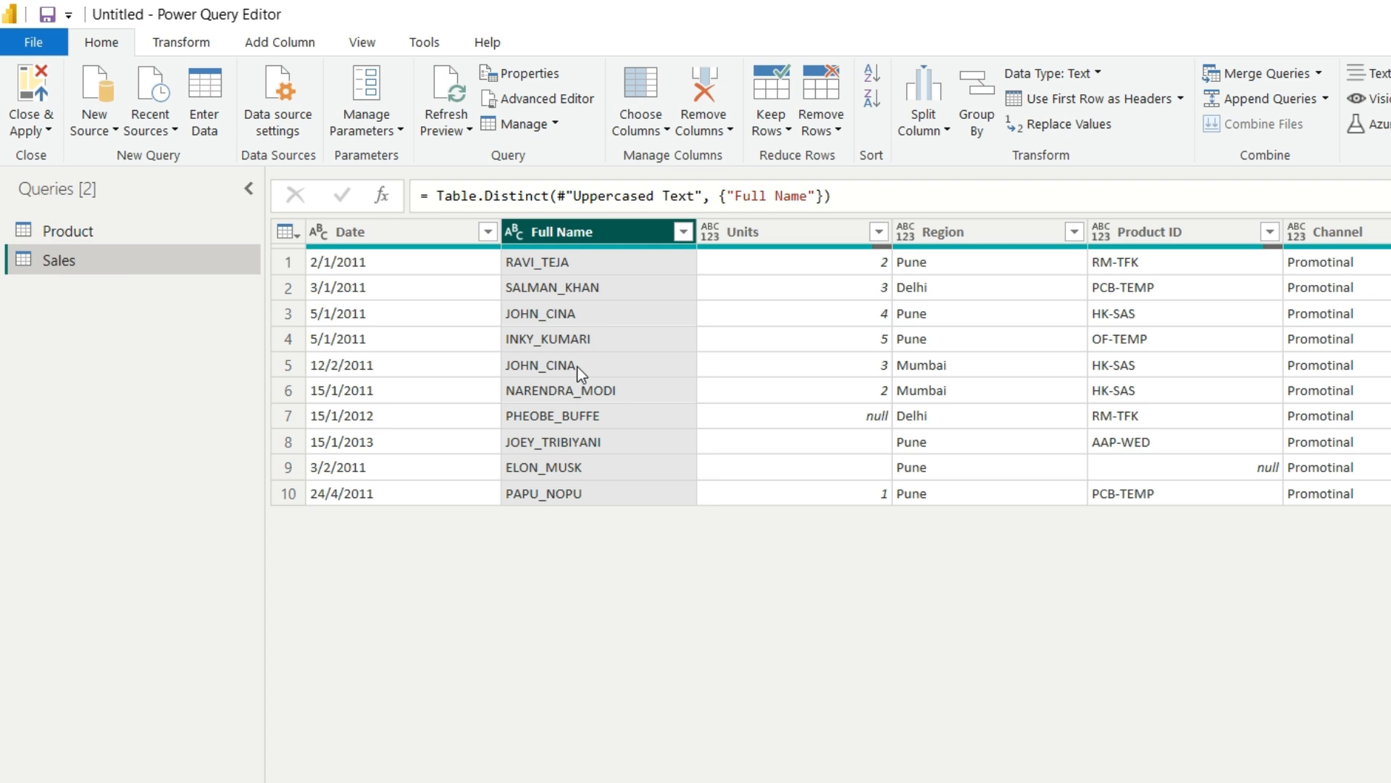
Transform the Full Name column into text lengths, and delete that applied step.
{"action": "right_click", "coordinate": [625, 239]}
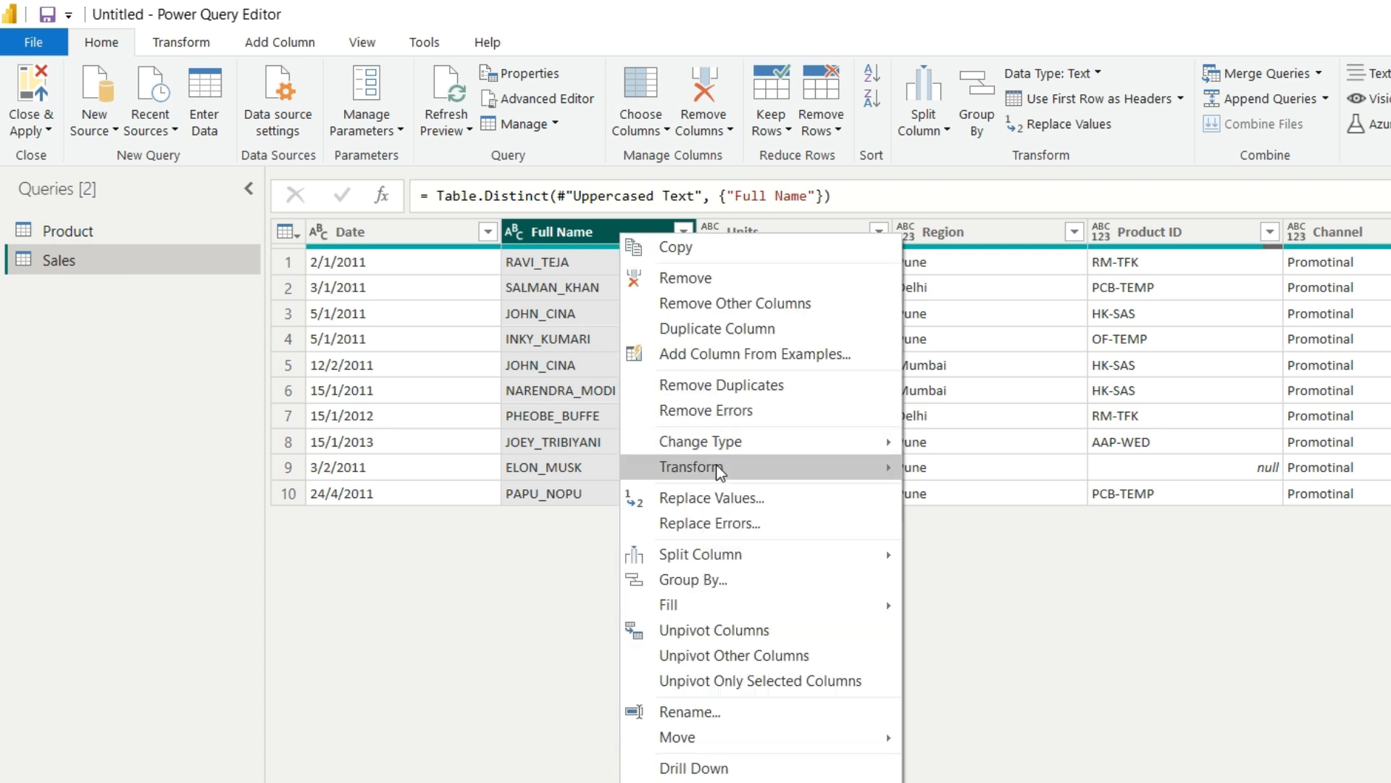
{"action": "mouse_move", "coordinate": [711, 467]}
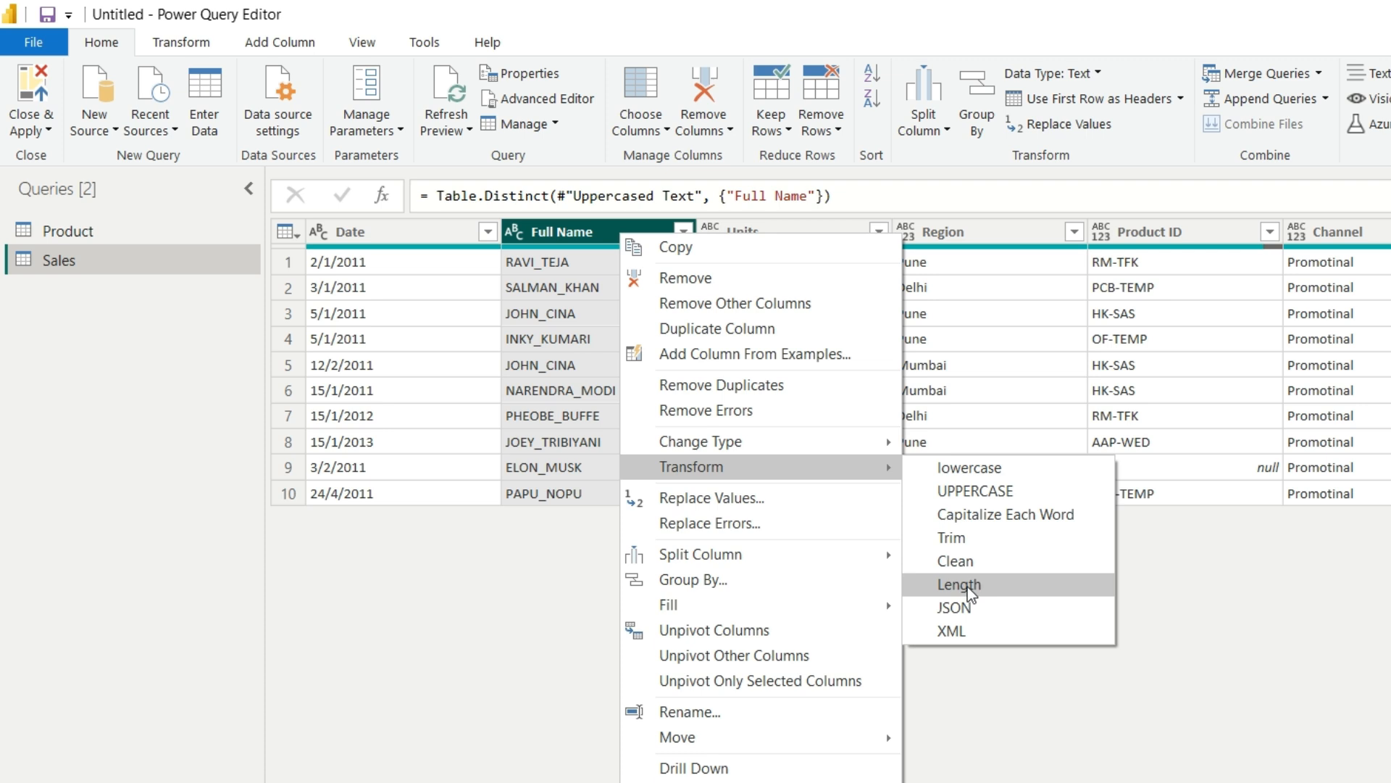
{"action": "left_click", "coordinate": [989, 586]}
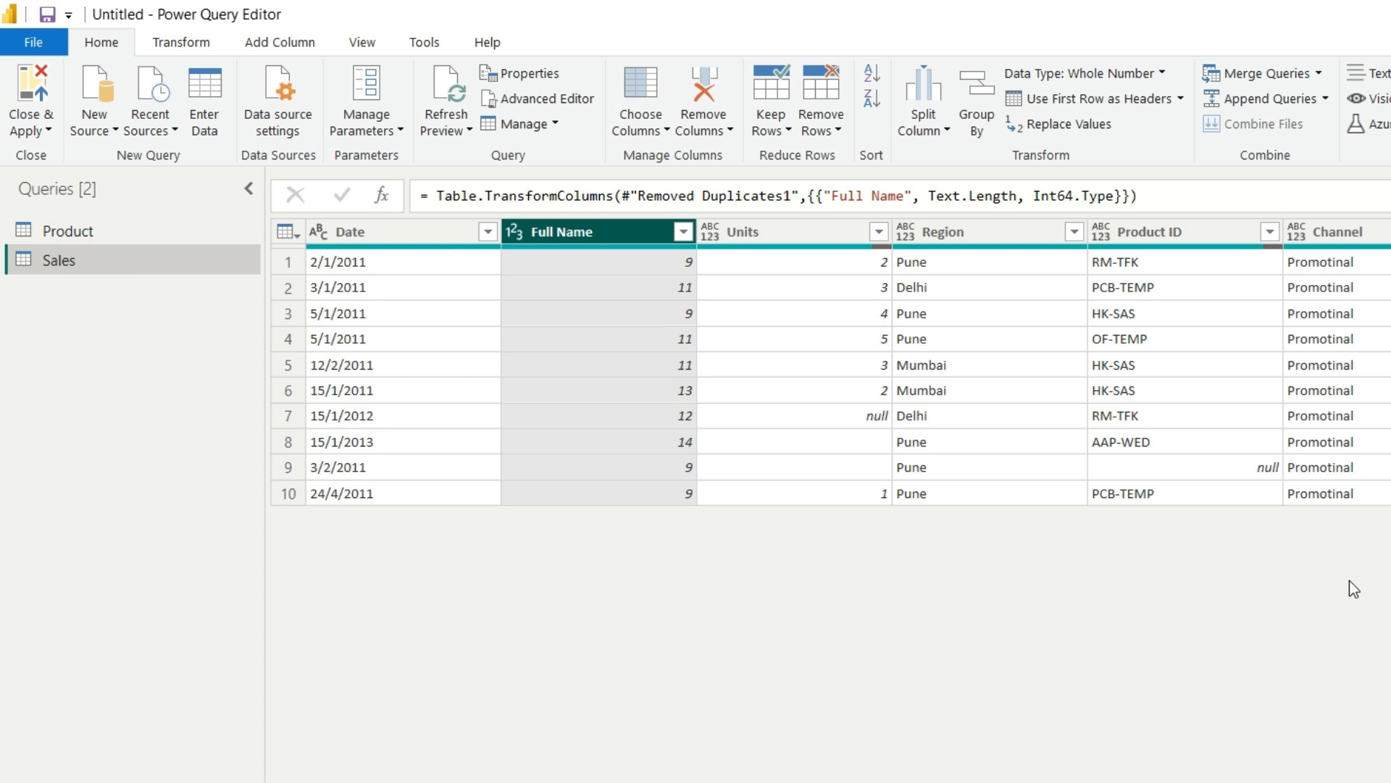
{"action": "left_click", "coordinate": [1390, 507]}
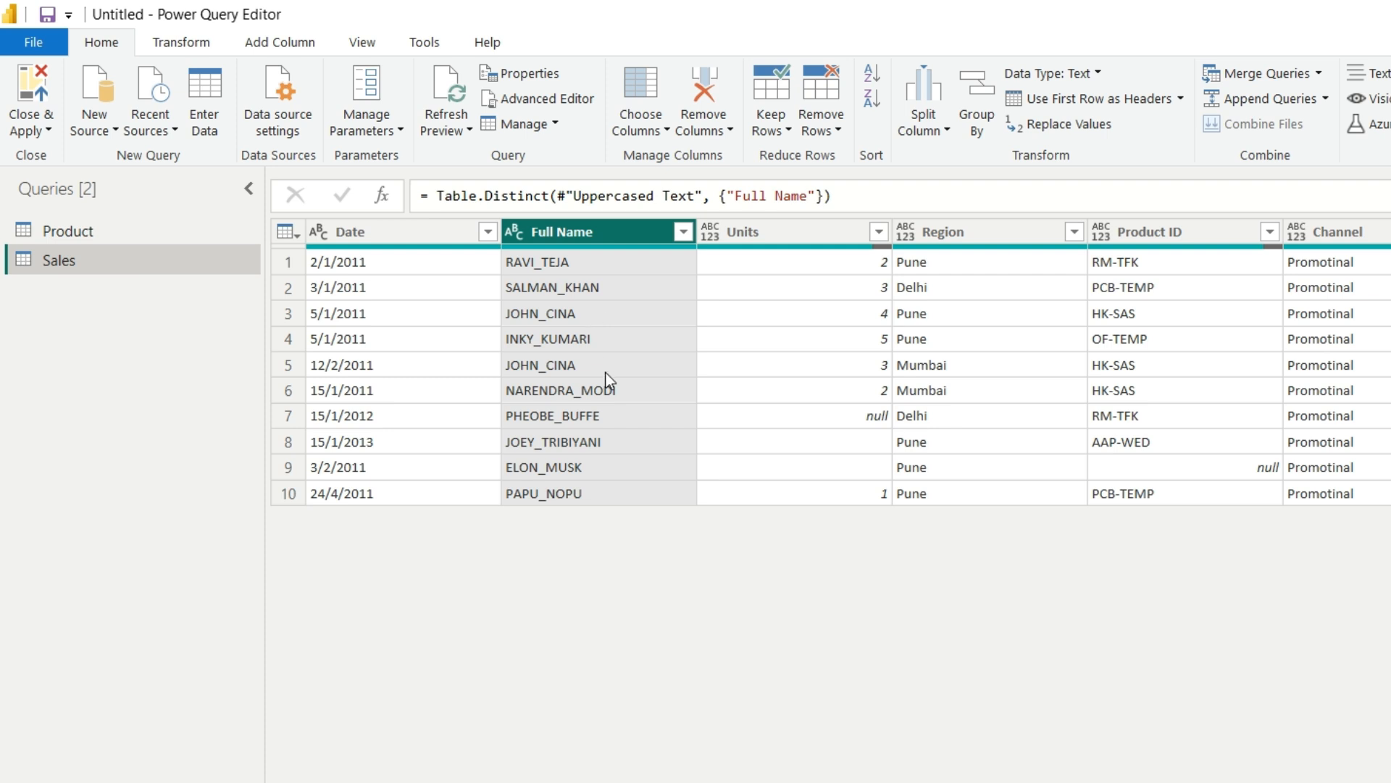
Trim the text in the Full Name column and remove its remaining duplicates.
{"action": "right_click", "coordinate": [601, 232]}
{"action": "mouse_move", "coordinate": [854, 467]}
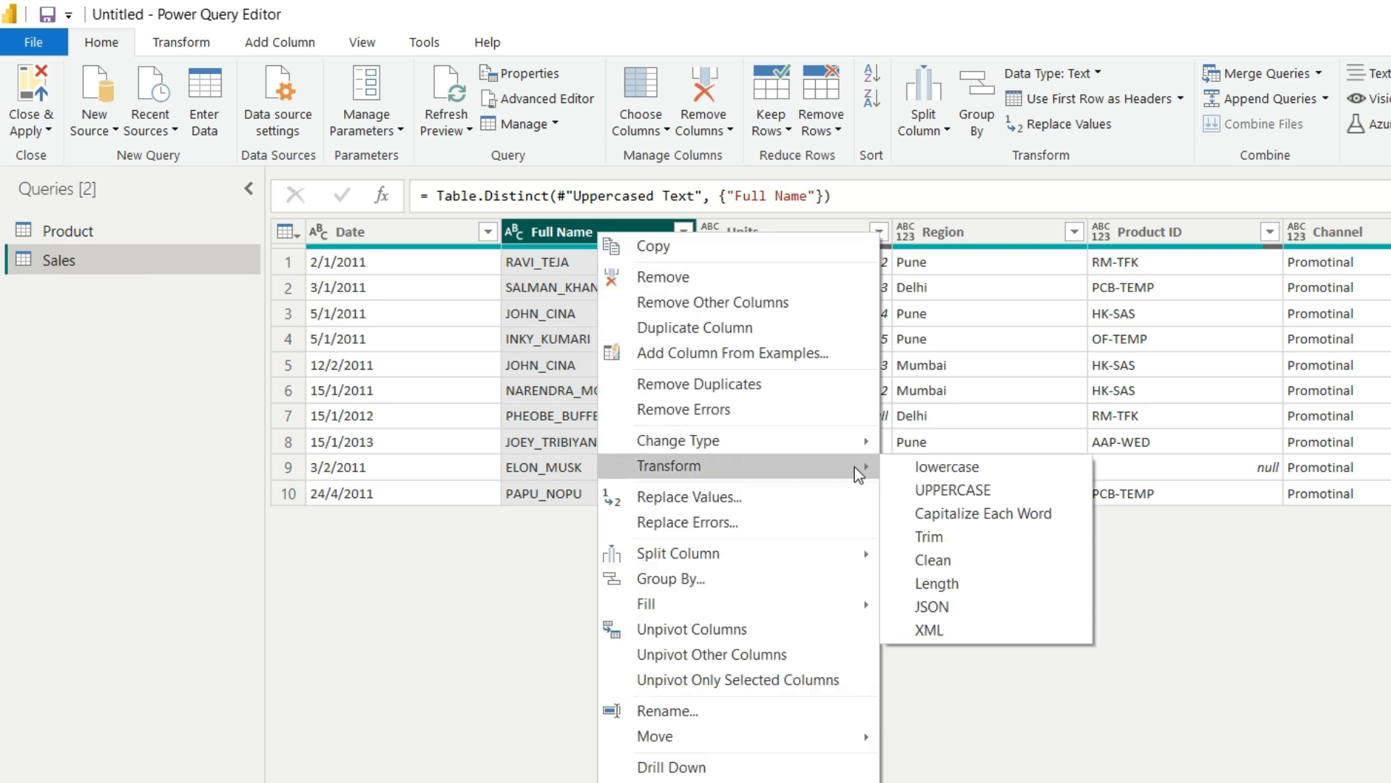
{"action": "left_click", "coordinate": [935, 537]}
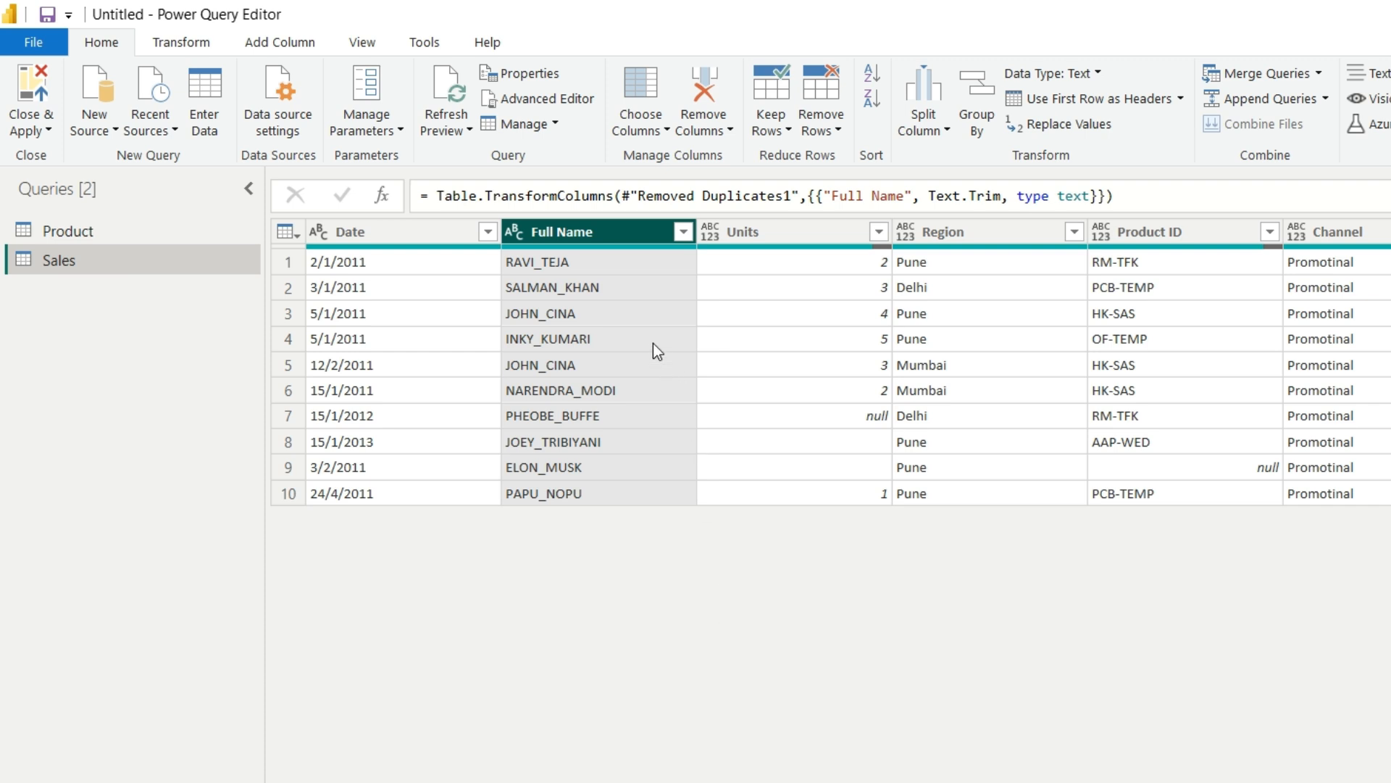
{"action": "right_click", "coordinate": [580, 231]}
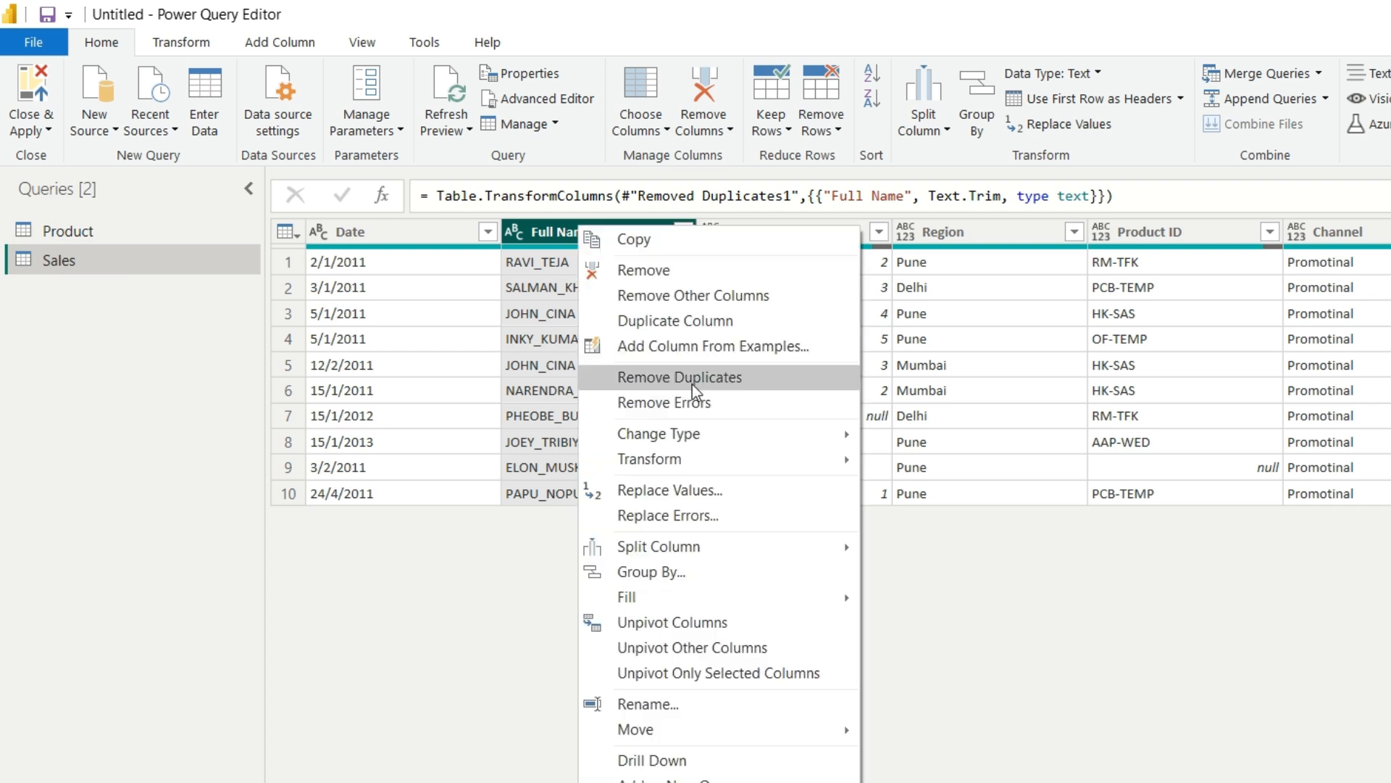
{"action": "left_click", "coordinate": [695, 377]}
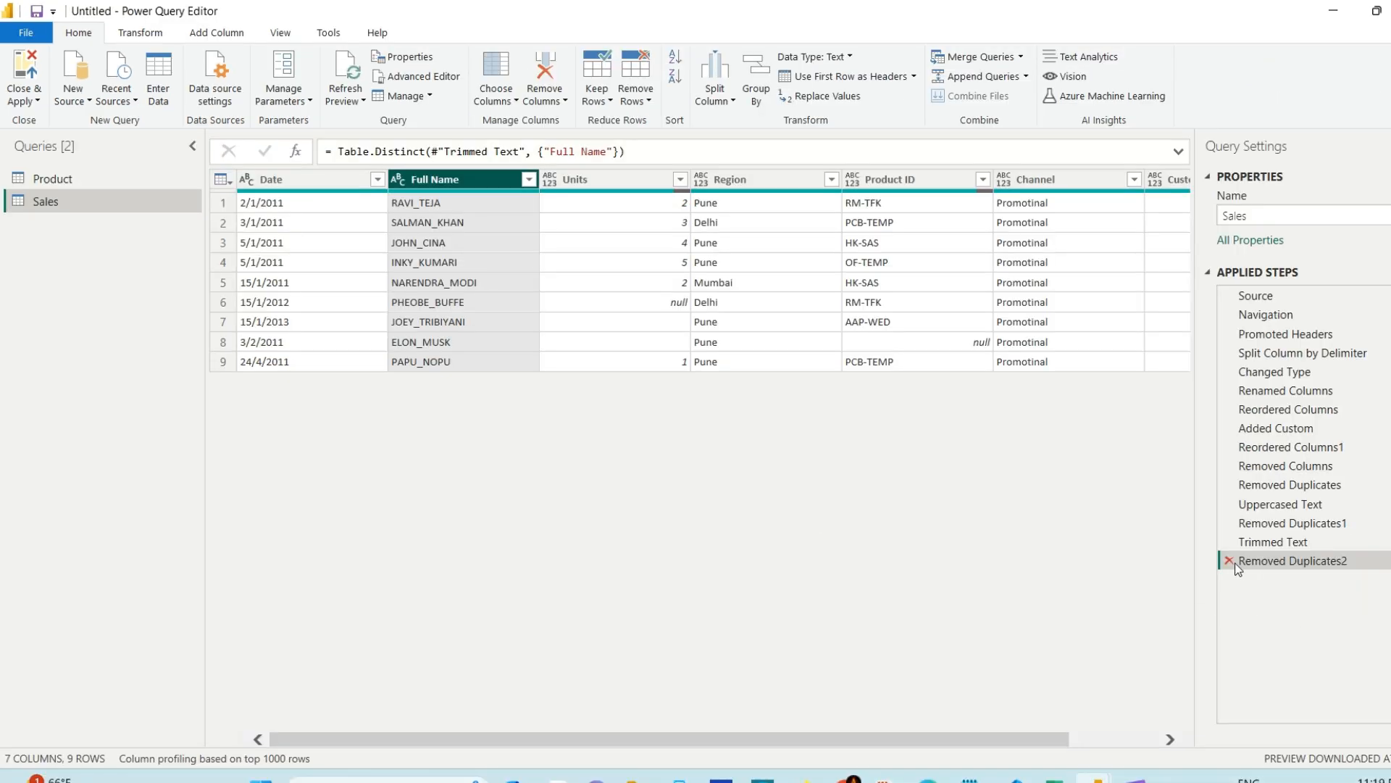
Delete the applied steps from Removed Duplicates2 back through Removed Columns.
{"action": "left_click", "coordinate": [1229, 562]}
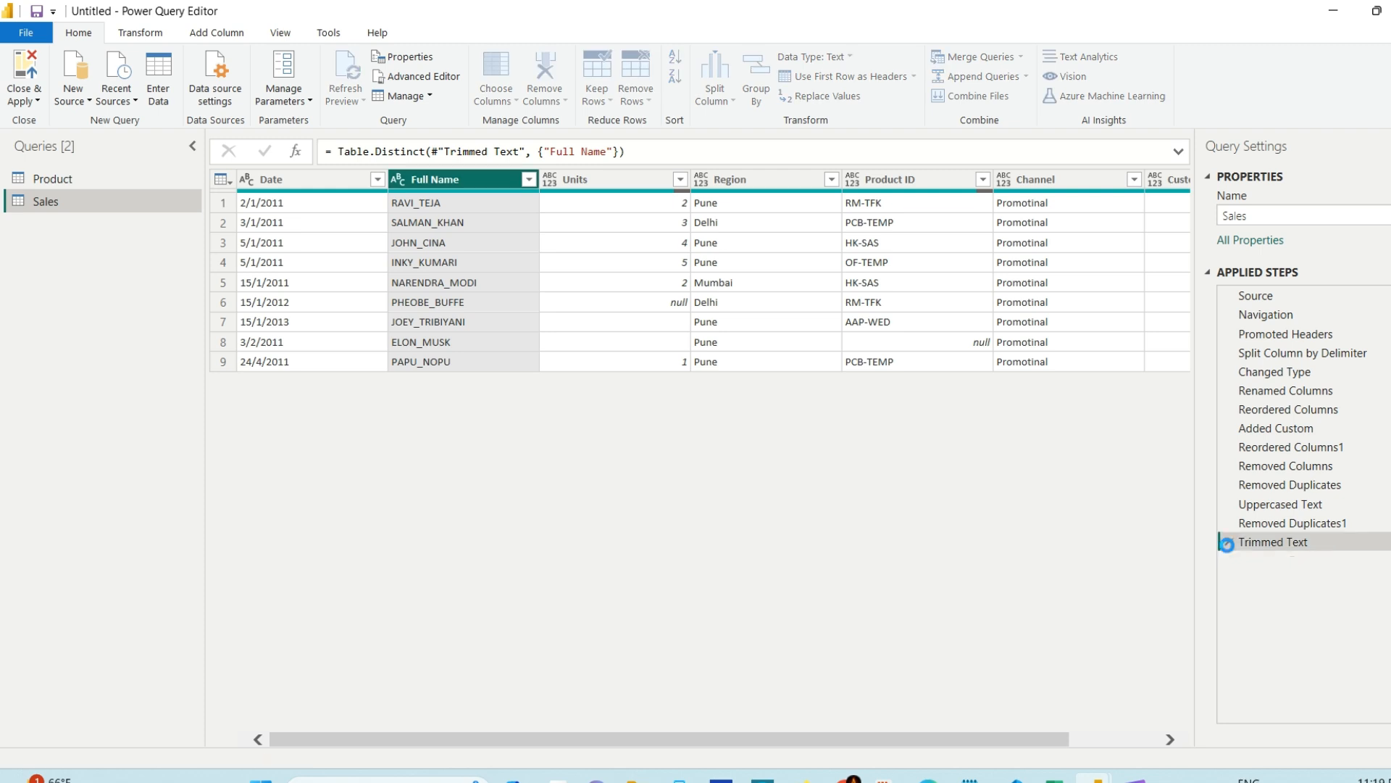
{"action": "left_click", "coordinate": [1229, 544]}
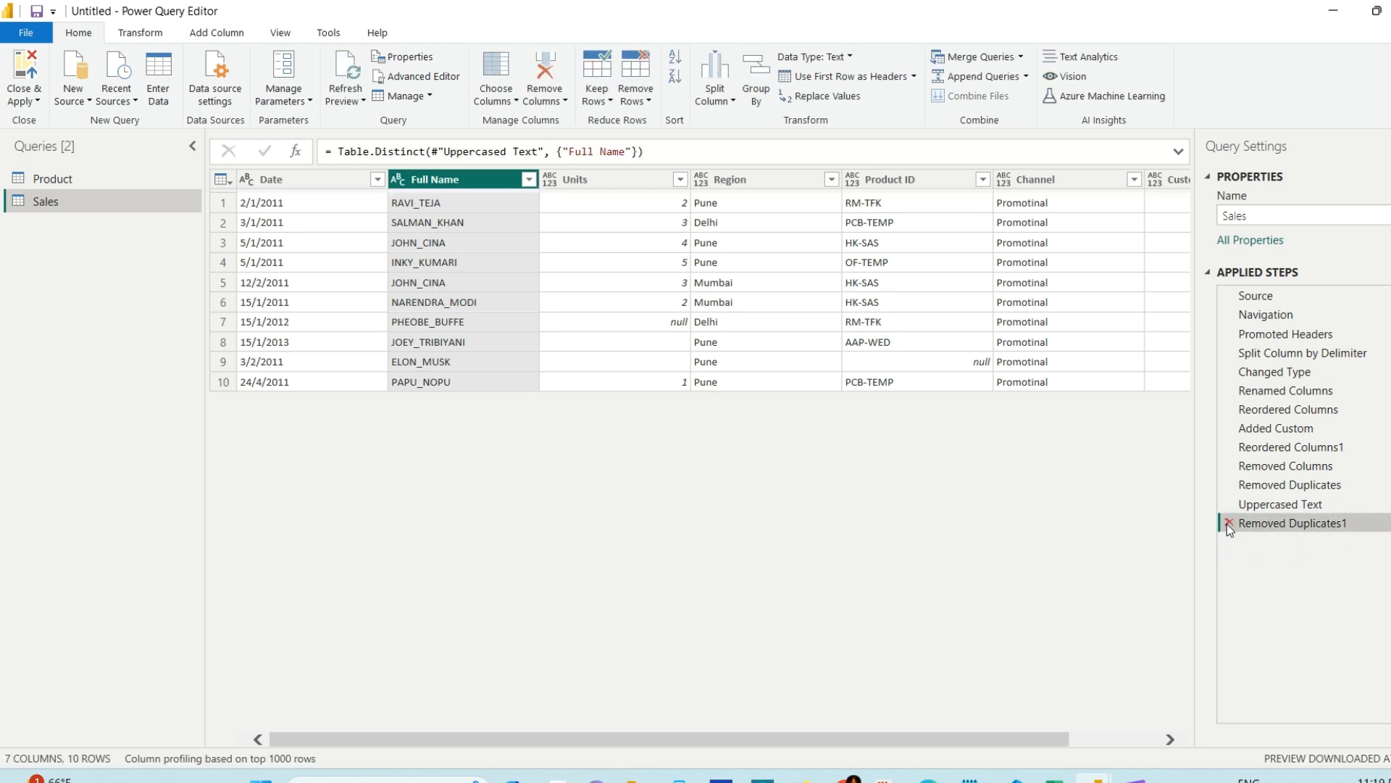
{"action": "left_click", "coordinate": [1227, 523]}
{"action": "left_click", "coordinate": [1229, 504]}
{"action": "left_click", "coordinate": [1229, 484]}
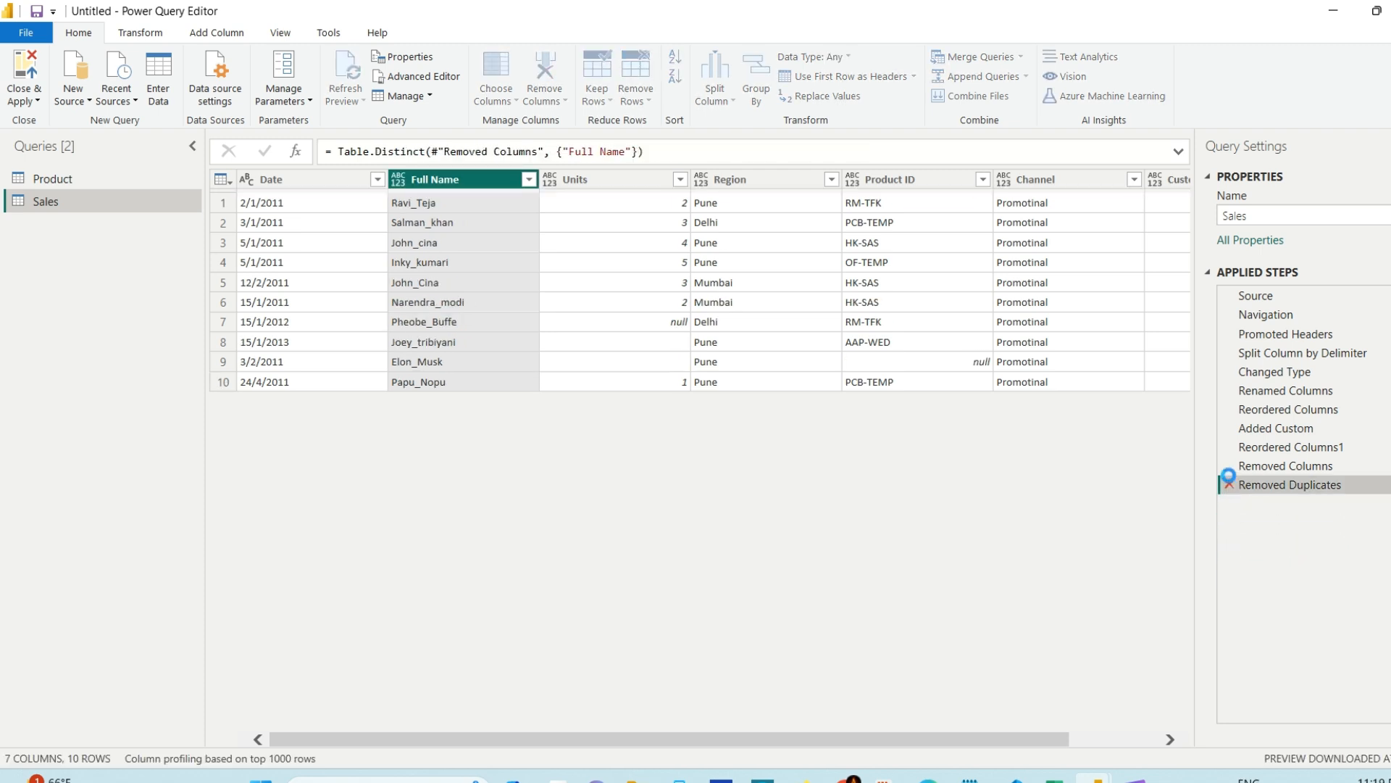
{"action": "left_click", "coordinate": [1229, 465]}
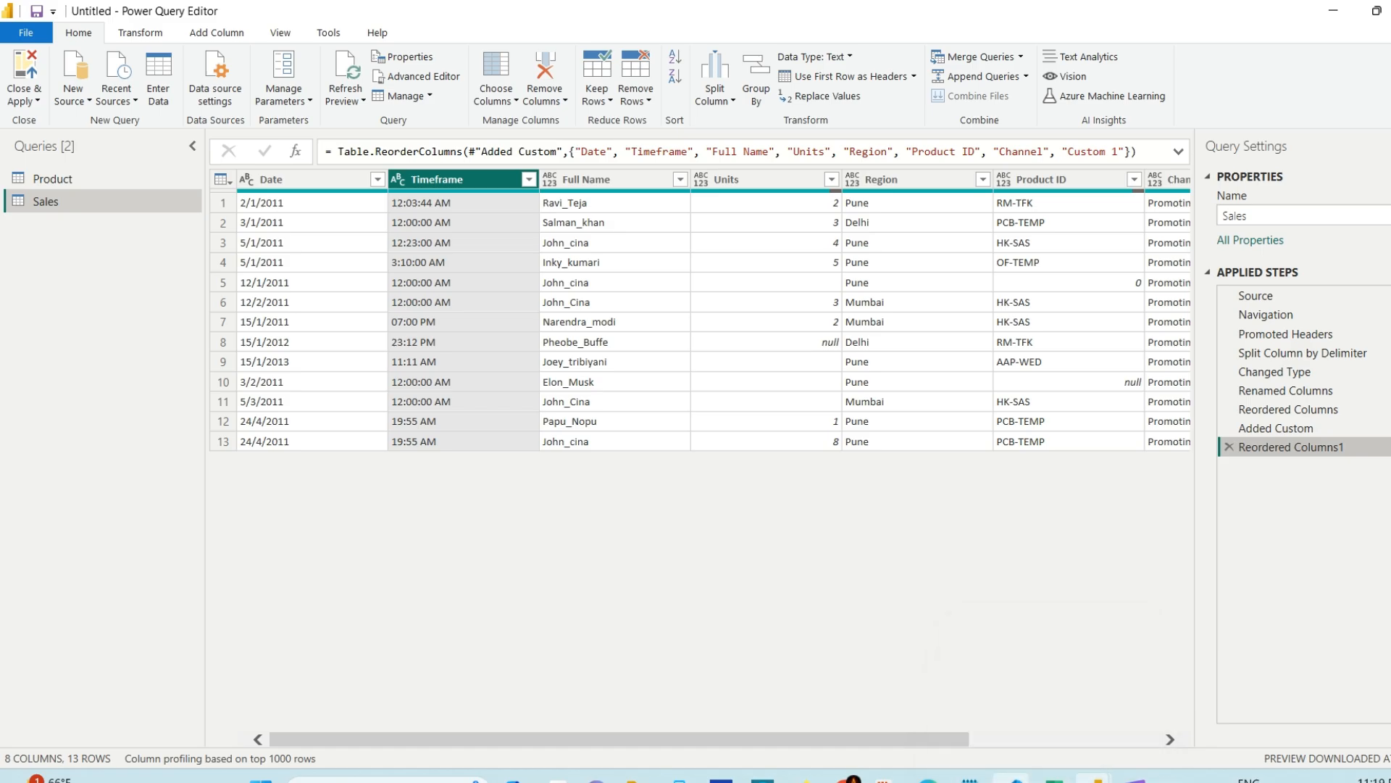
Switch to the Data Cleaning Theory.md notes in Visual Studio Code and review the Format Data item.
{"action": "left_click", "coordinate": [1009, 692]}
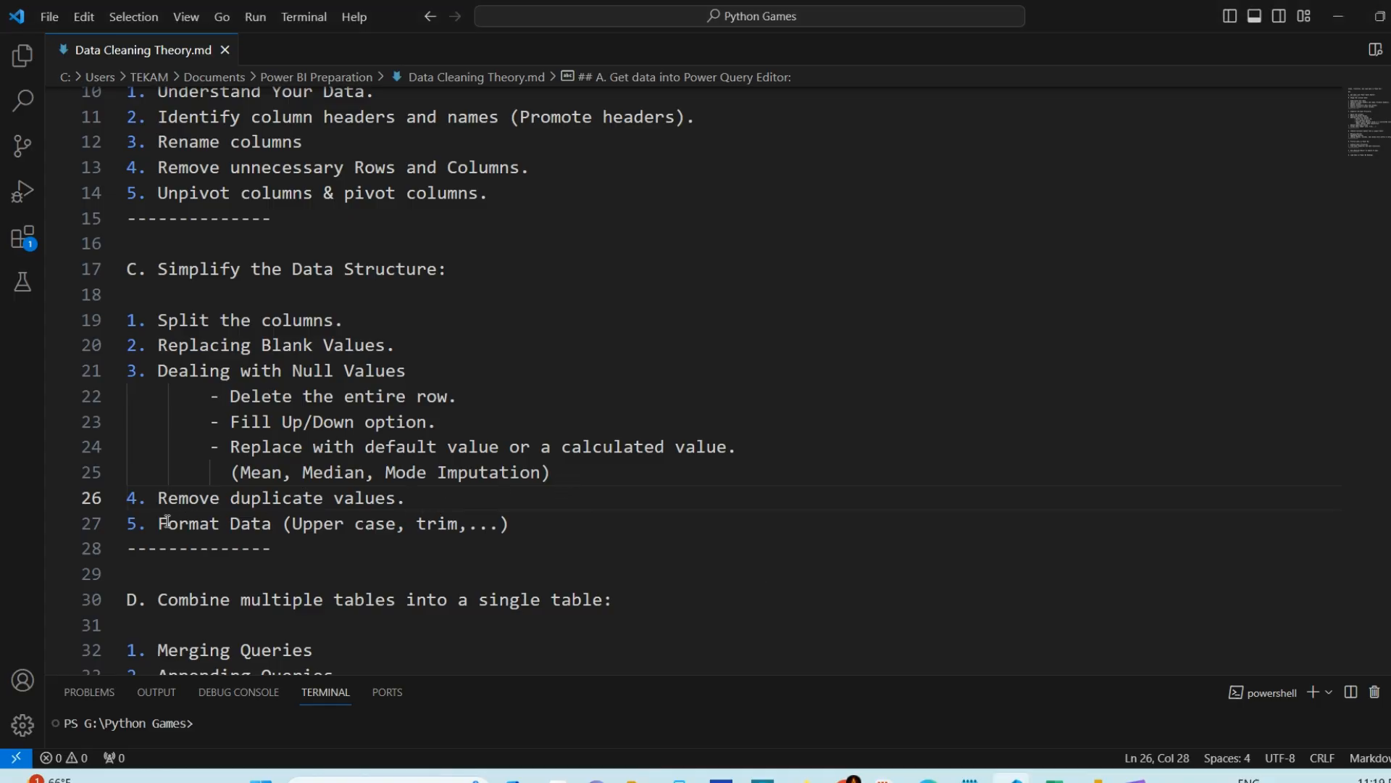
{"action": "left_click_drag", "start_coordinate": [160, 523], "coordinate": [513, 526]}
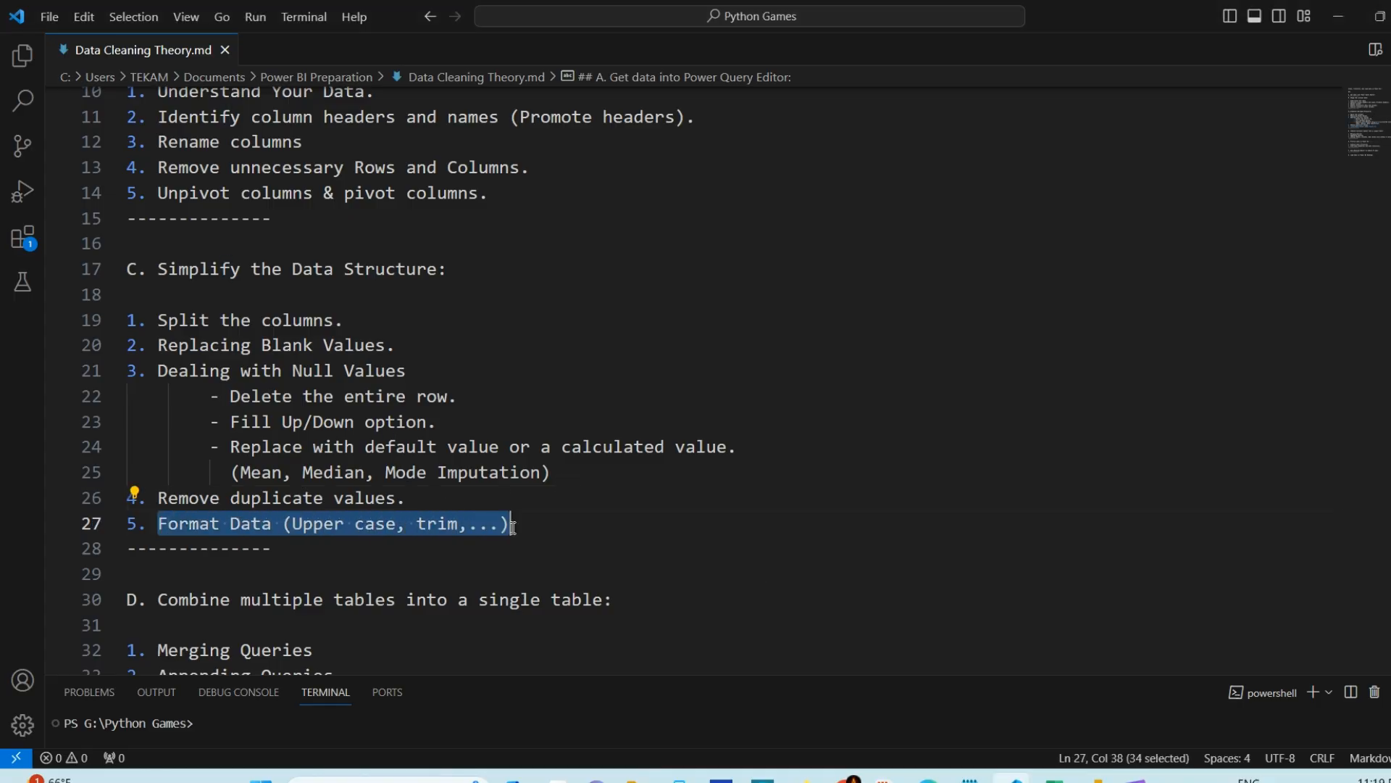
{"action": "left_click", "coordinate": [538, 524]}
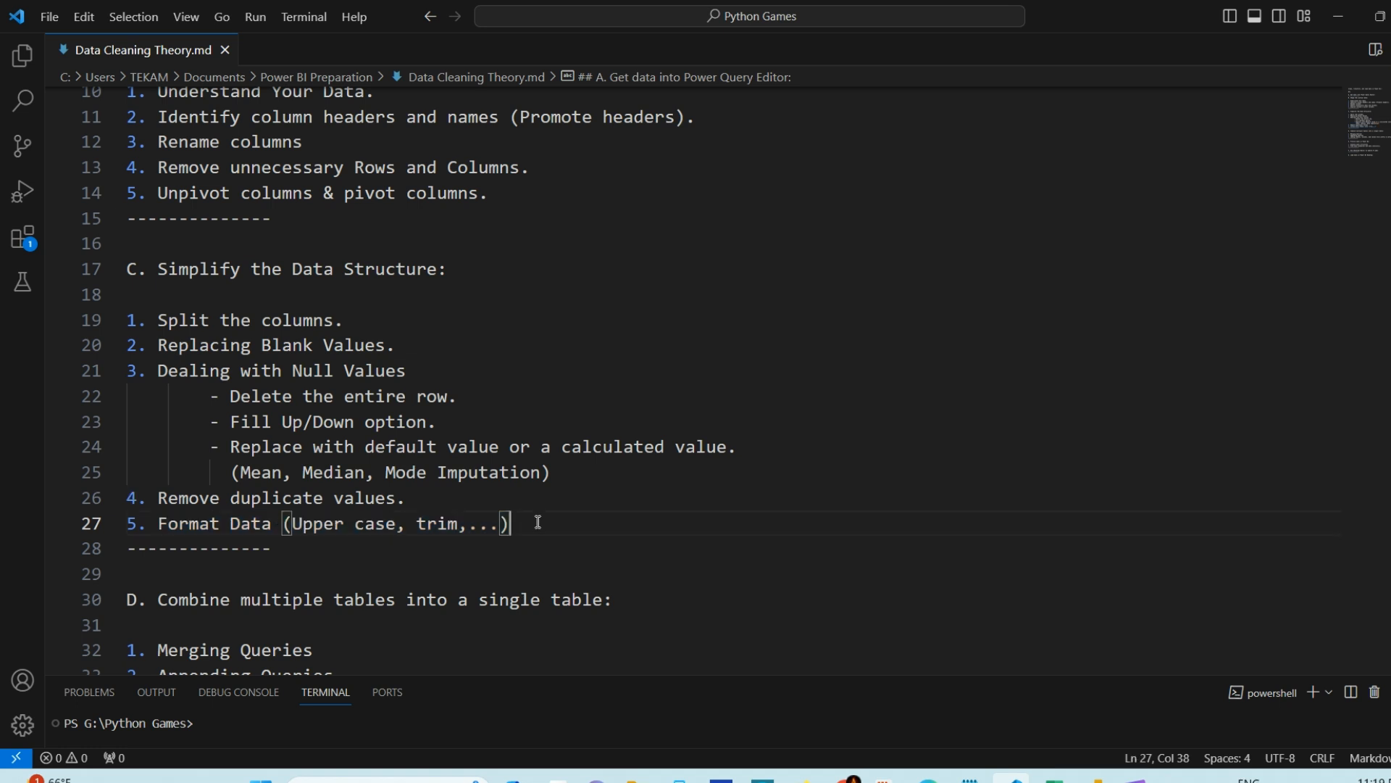
Return to Power Query Editor and look through the text transformations offered for the Full Name column.
{"action": "mouse_move", "coordinate": [1094, 777]}
{"action": "left_click", "coordinate": [1217, 670]}
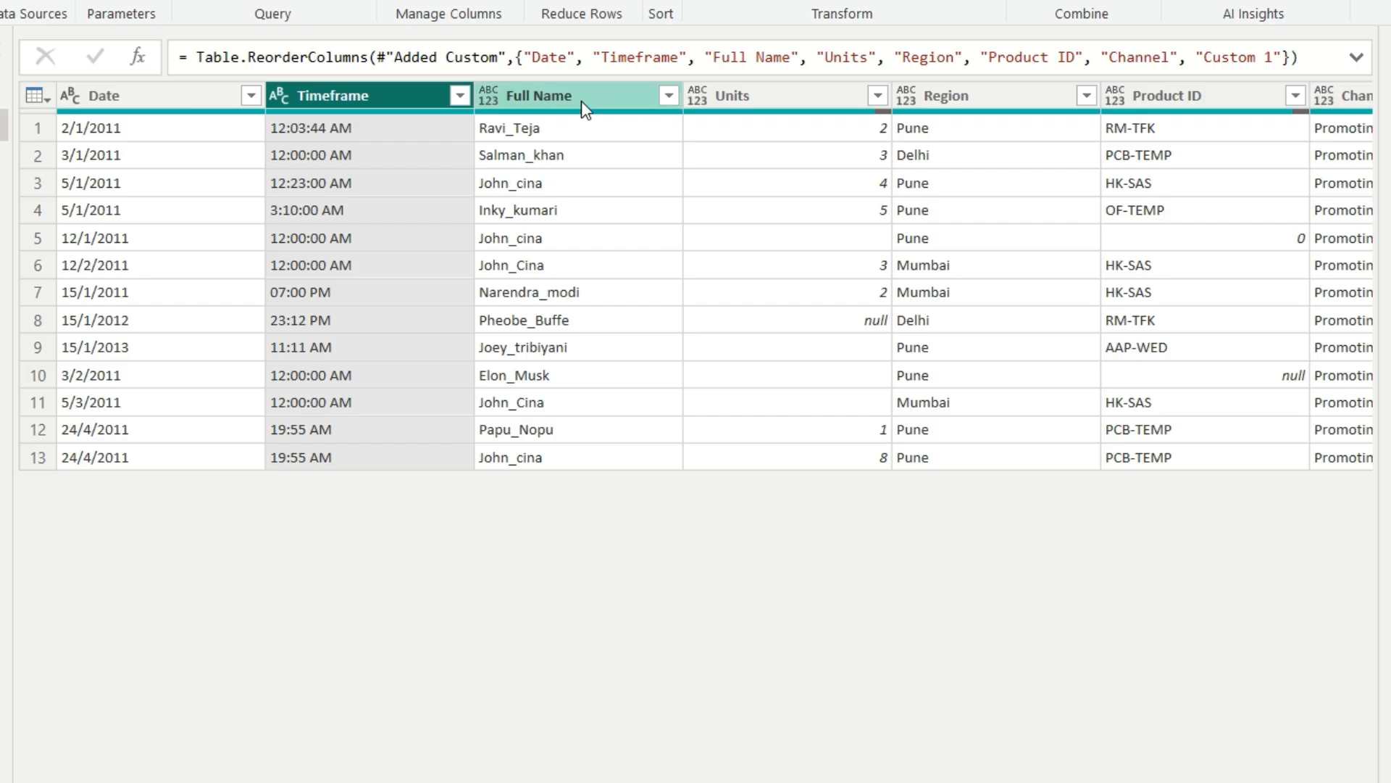
{"action": "left_click", "coordinate": [616, 178]}
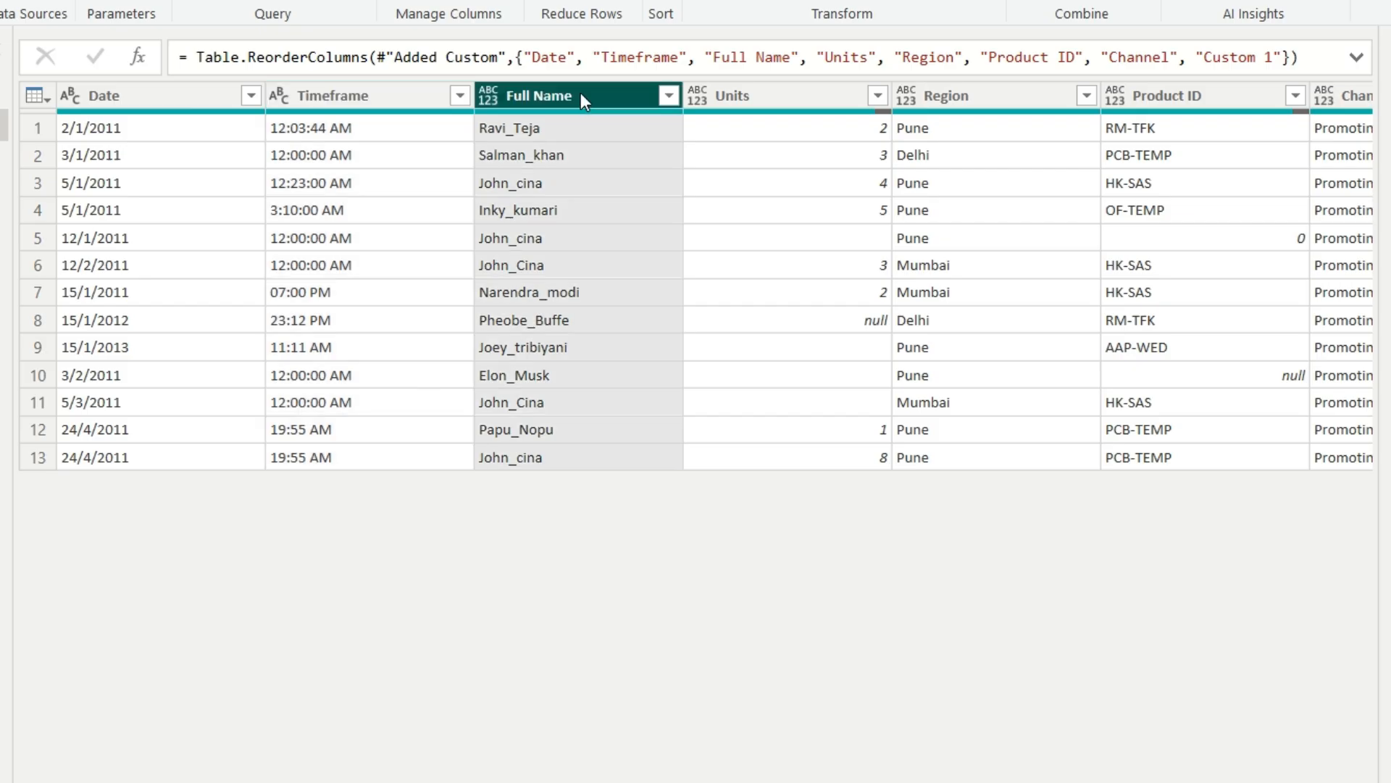
{"action": "right_click", "coordinate": [616, 178]}
{"action": "mouse_move", "coordinate": [665, 343]}
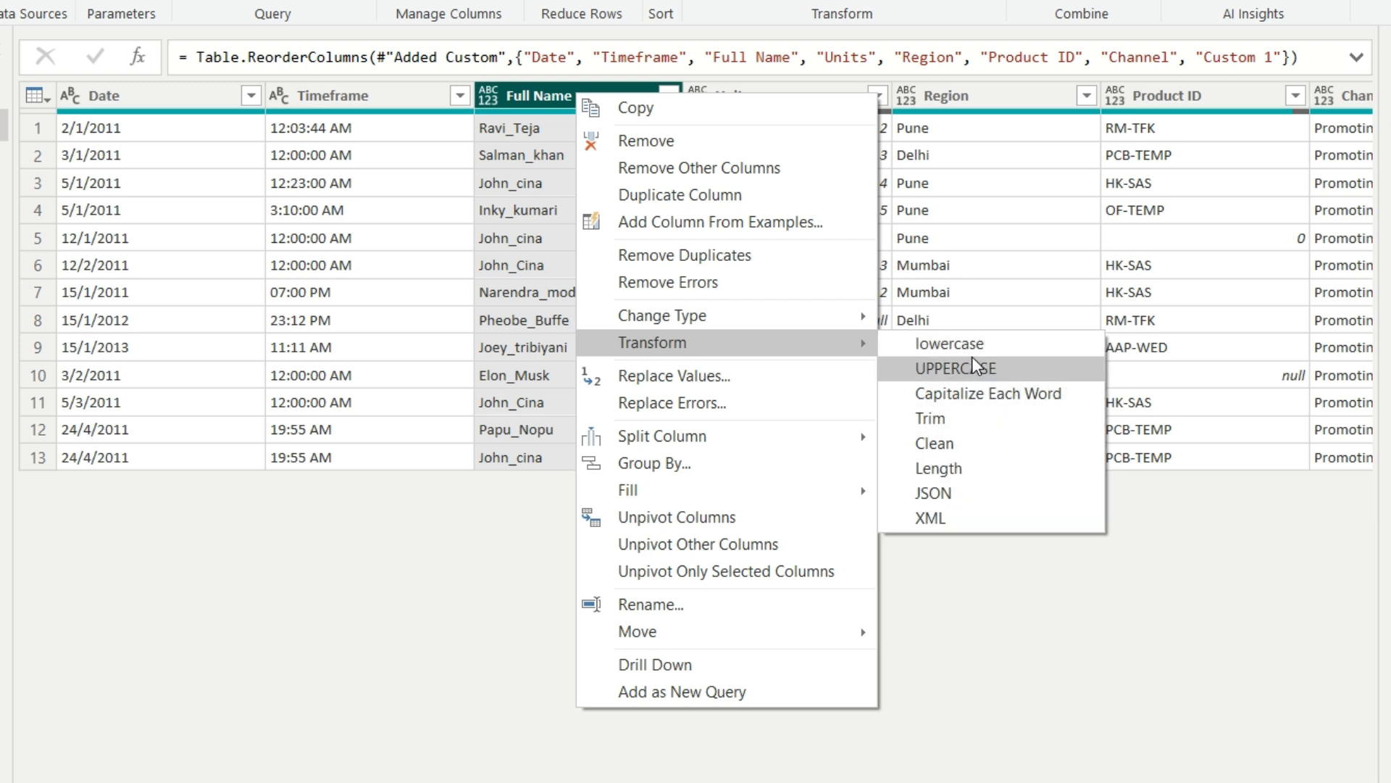
{"action": "left_click", "coordinate": [999, 642]}
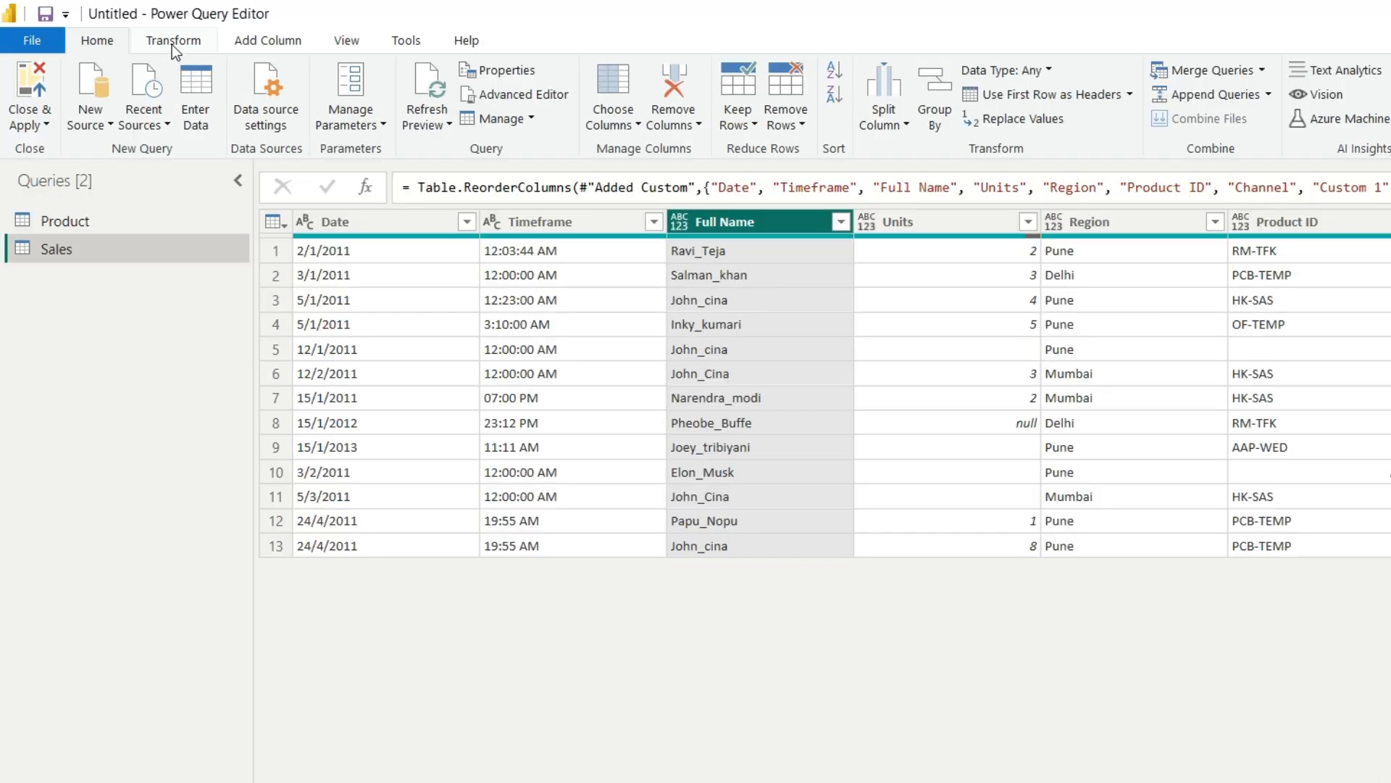
Add the prefix "Mr. " with a trailing space to every value in the Full Name column.
{"action": "left_click", "coordinate": [172, 45]}
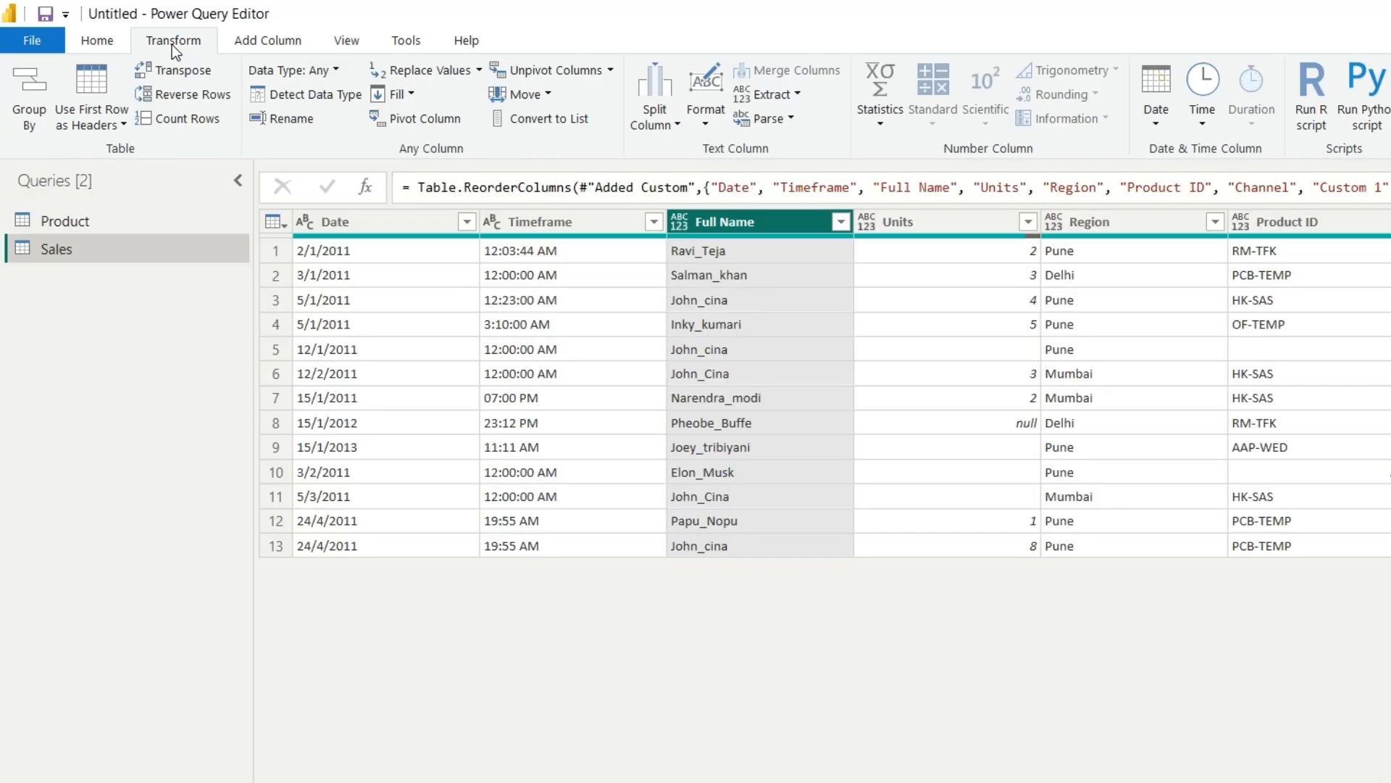
{"action": "left_click", "coordinate": [707, 125]}
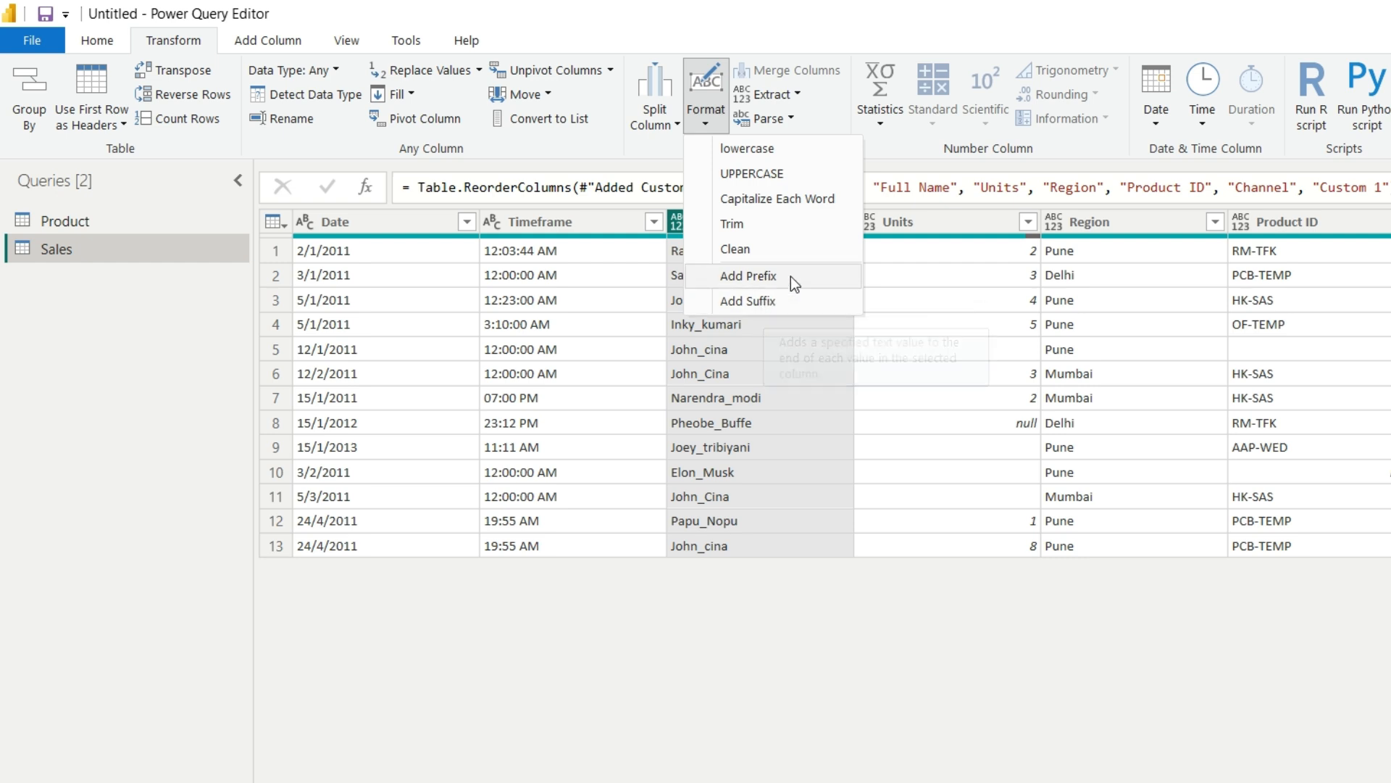
{"action": "left_click", "coordinate": [934, 311]}
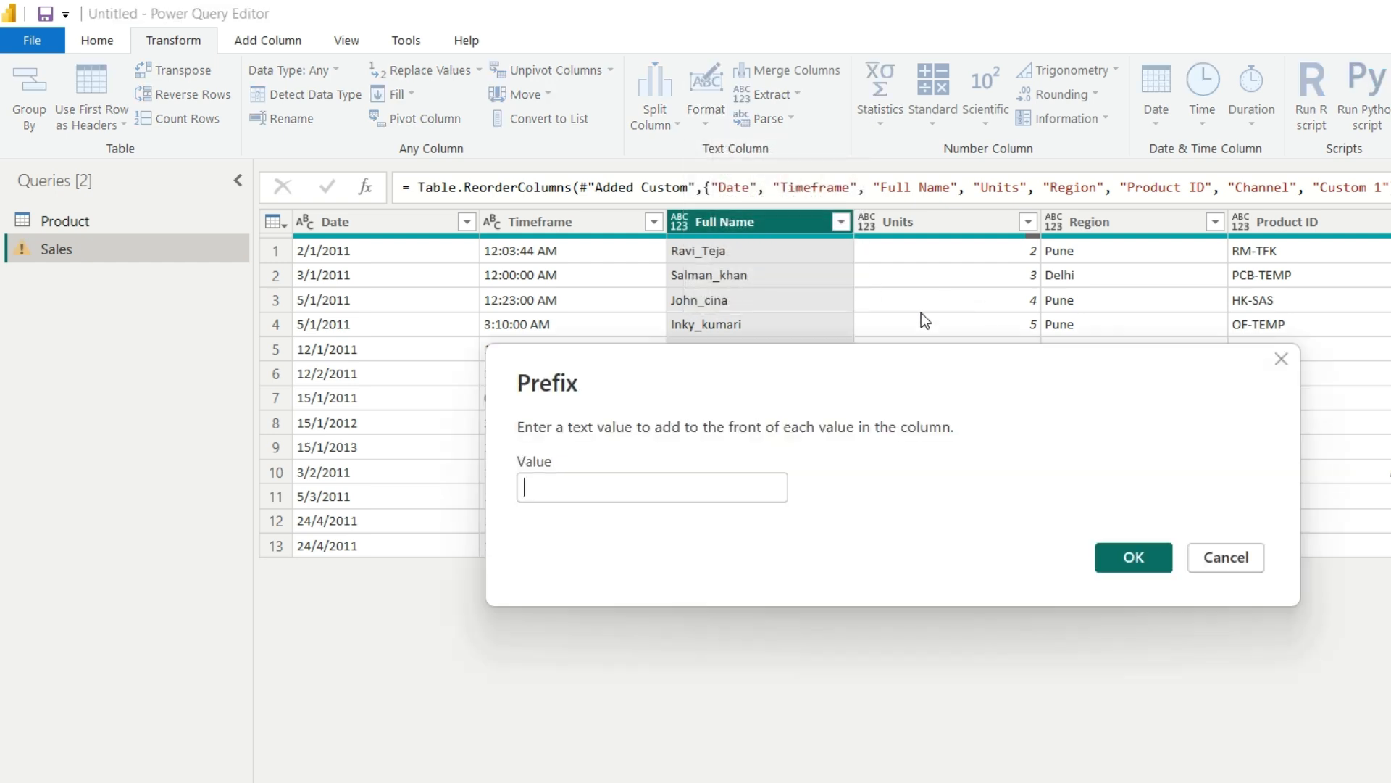
{"action": "left_click_drag", "start_coordinate": [869, 387], "coordinate": [1188, 304]}
{"action": "left_click", "coordinate": [918, 423]}
{"action": "type", "text": "Mr."}
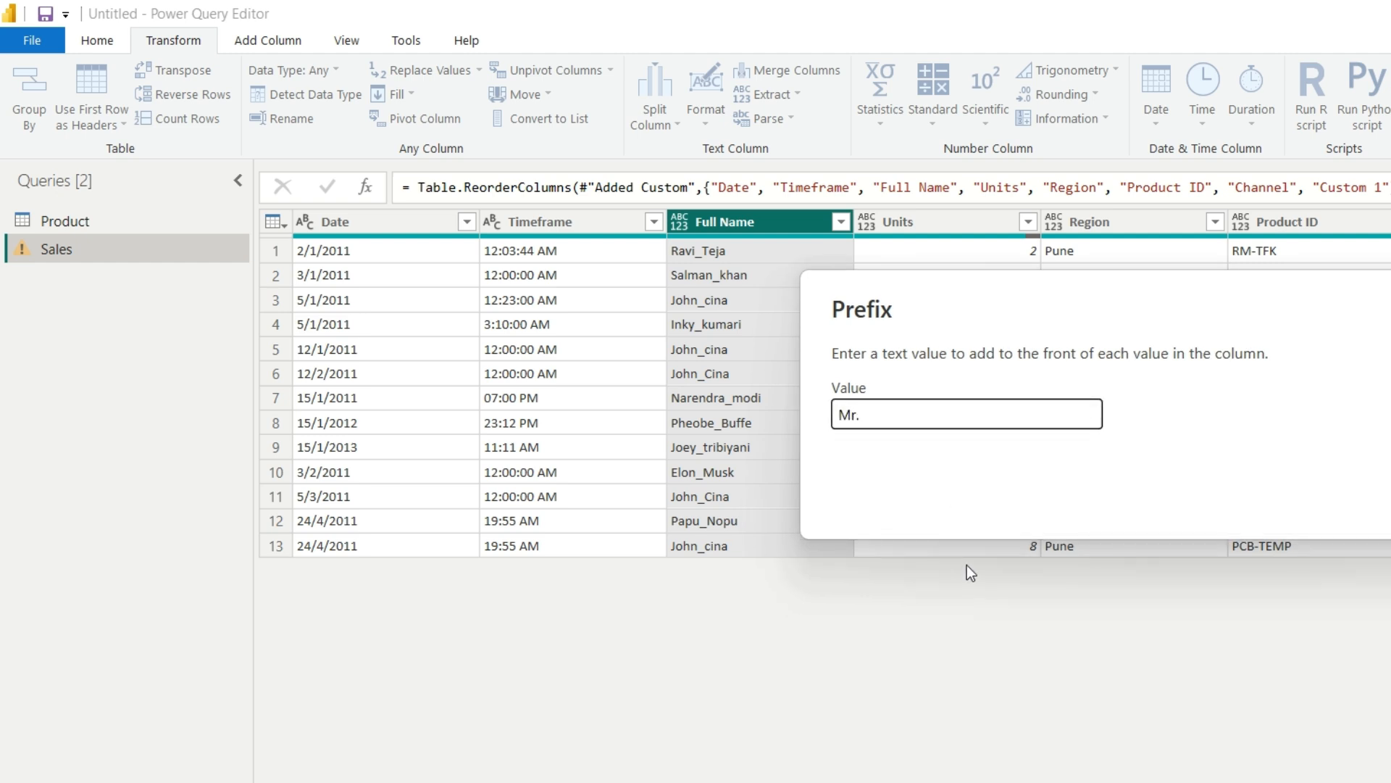
{"action": "key", "text": "Return"}
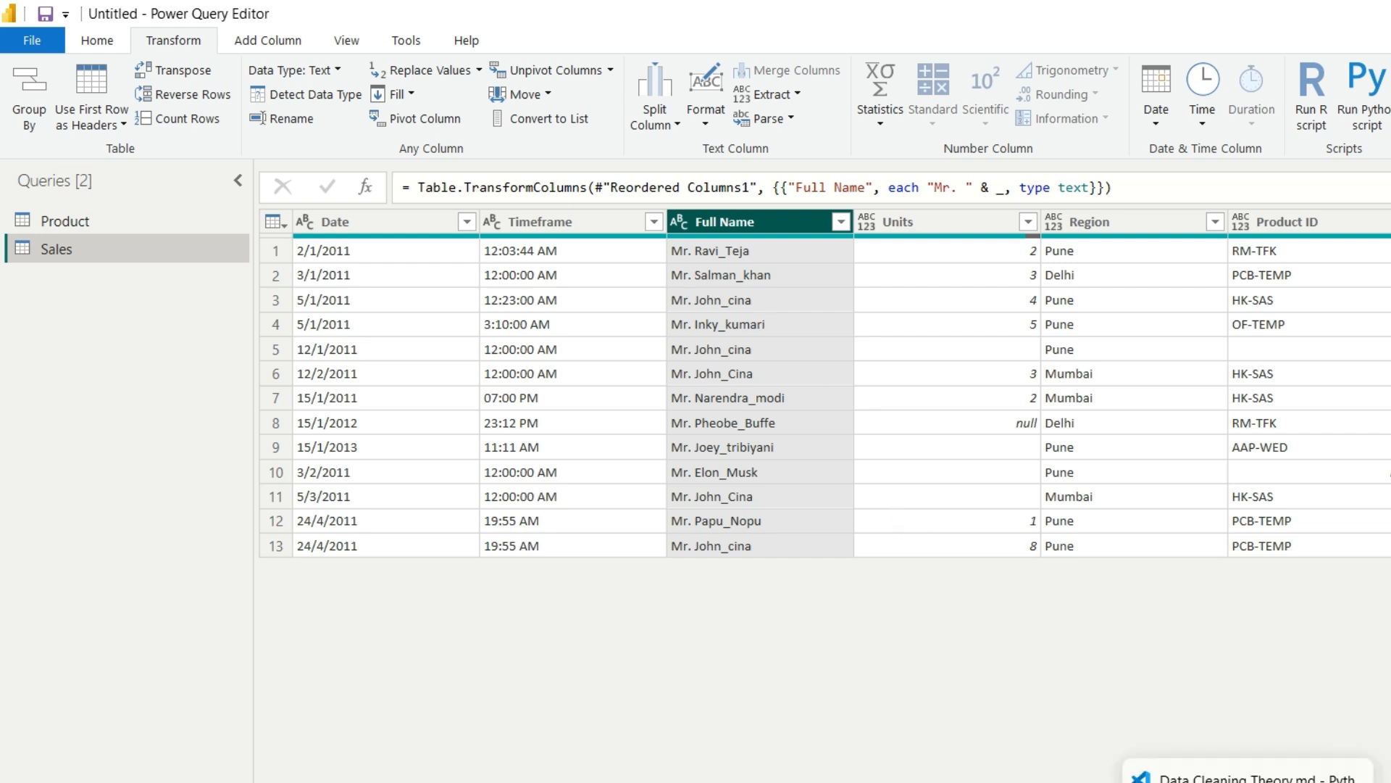
Switch to the Visual Studio Code notes and review the items under Simplify the Data Structure, from splitting columns to formatting data.
{"action": "left_click", "coordinate": [1258, 781]}
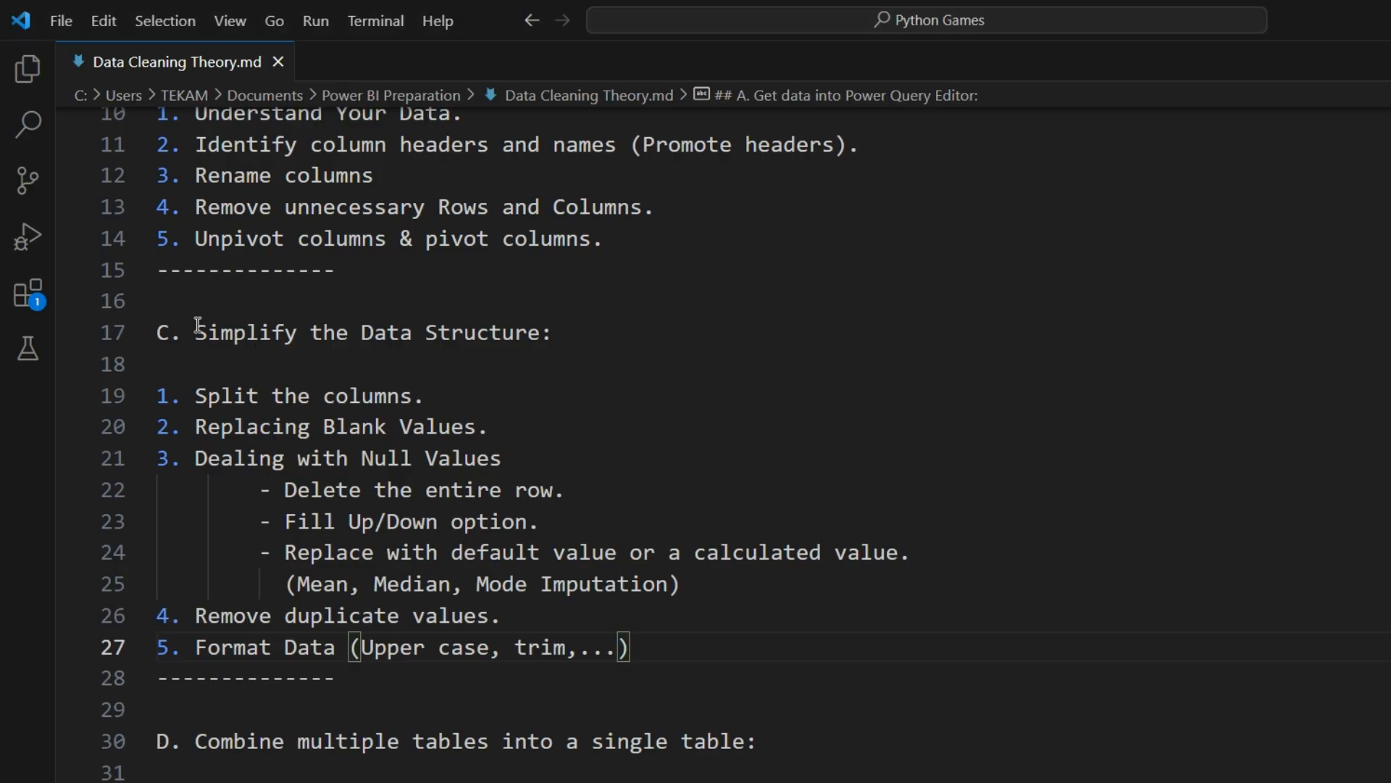
{"action": "left_click_drag", "start_coordinate": [195, 332], "coordinate": [546, 332]}
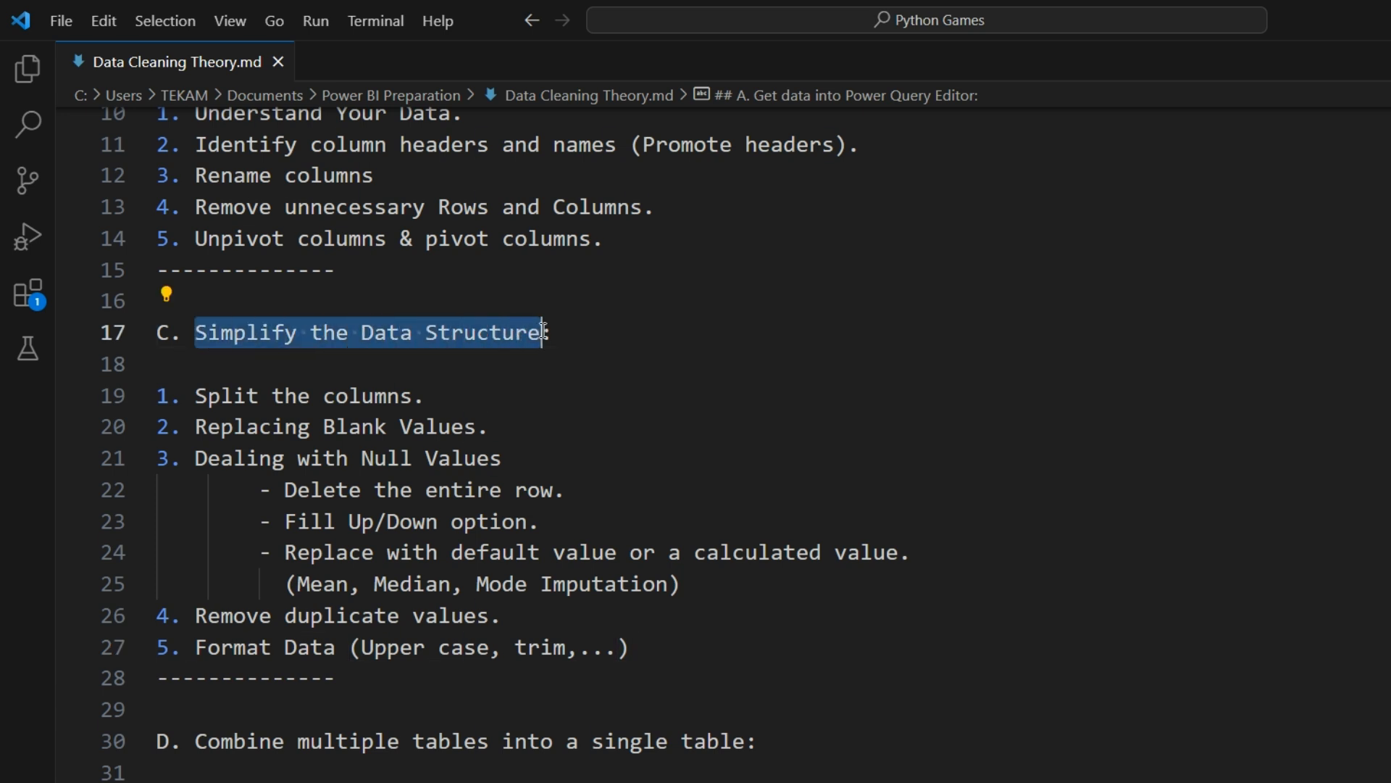
{"action": "left_click", "coordinate": [568, 334]}
{"action": "left_click", "coordinate": [447, 395]}
{"action": "left_click", "coordinate": [523, 429]}
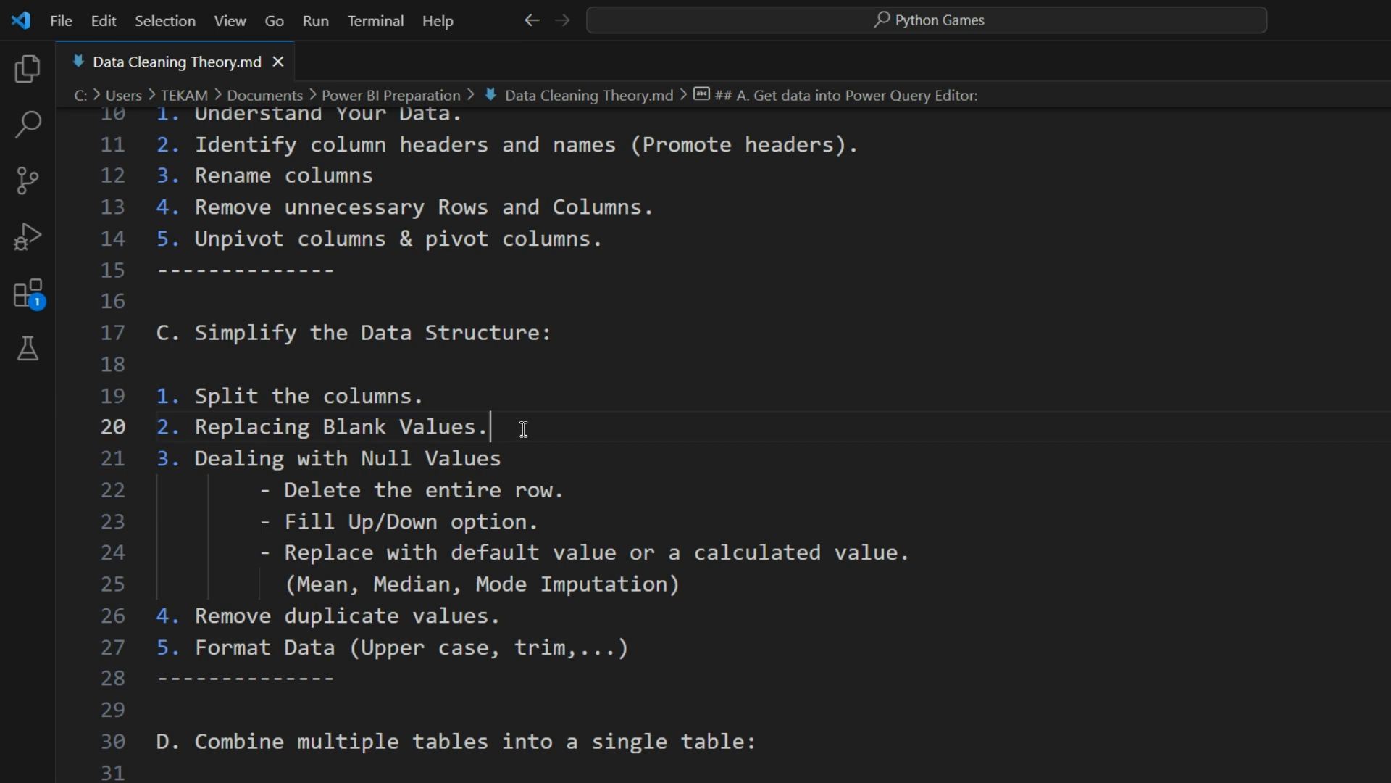
{"action": "left_click", "coordinate": [538, 459]}
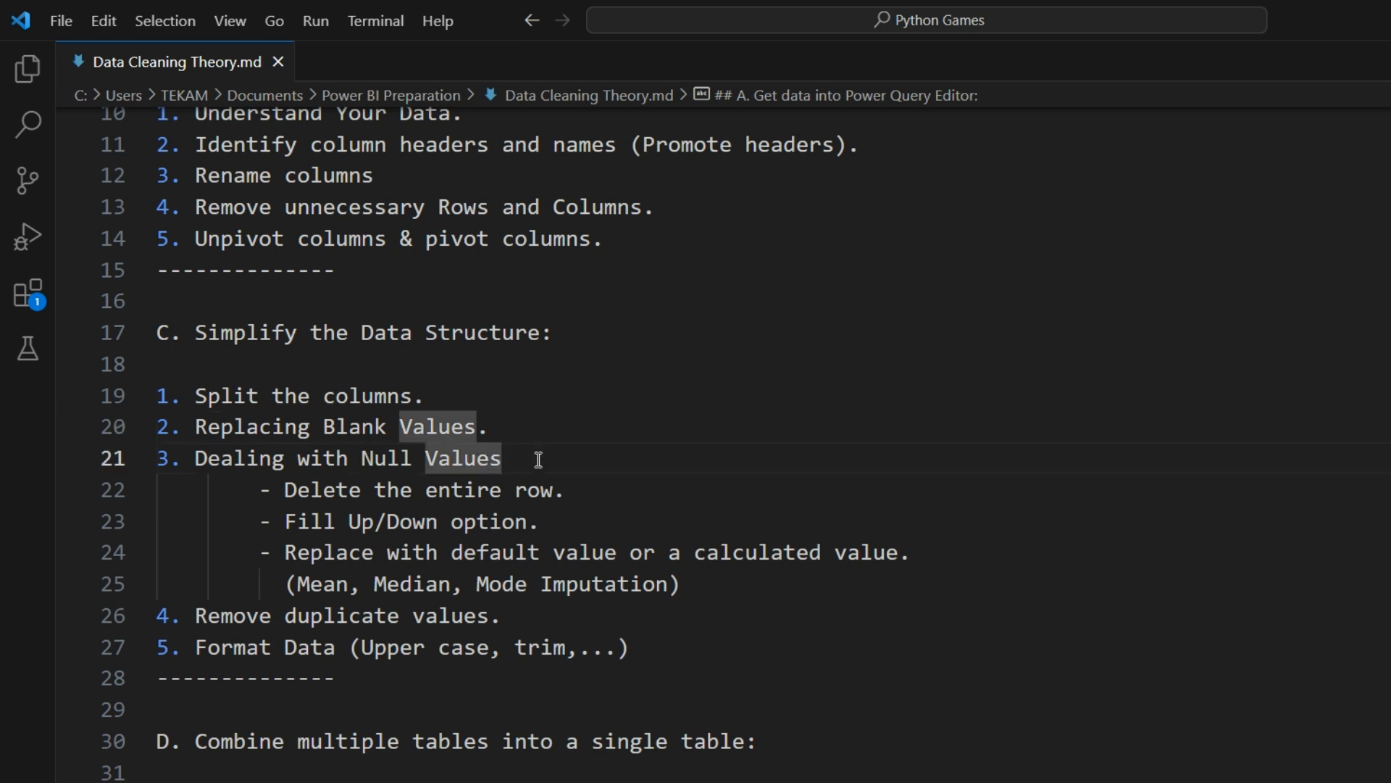
{"action": "left_click", "coordinate": [535, 621]}
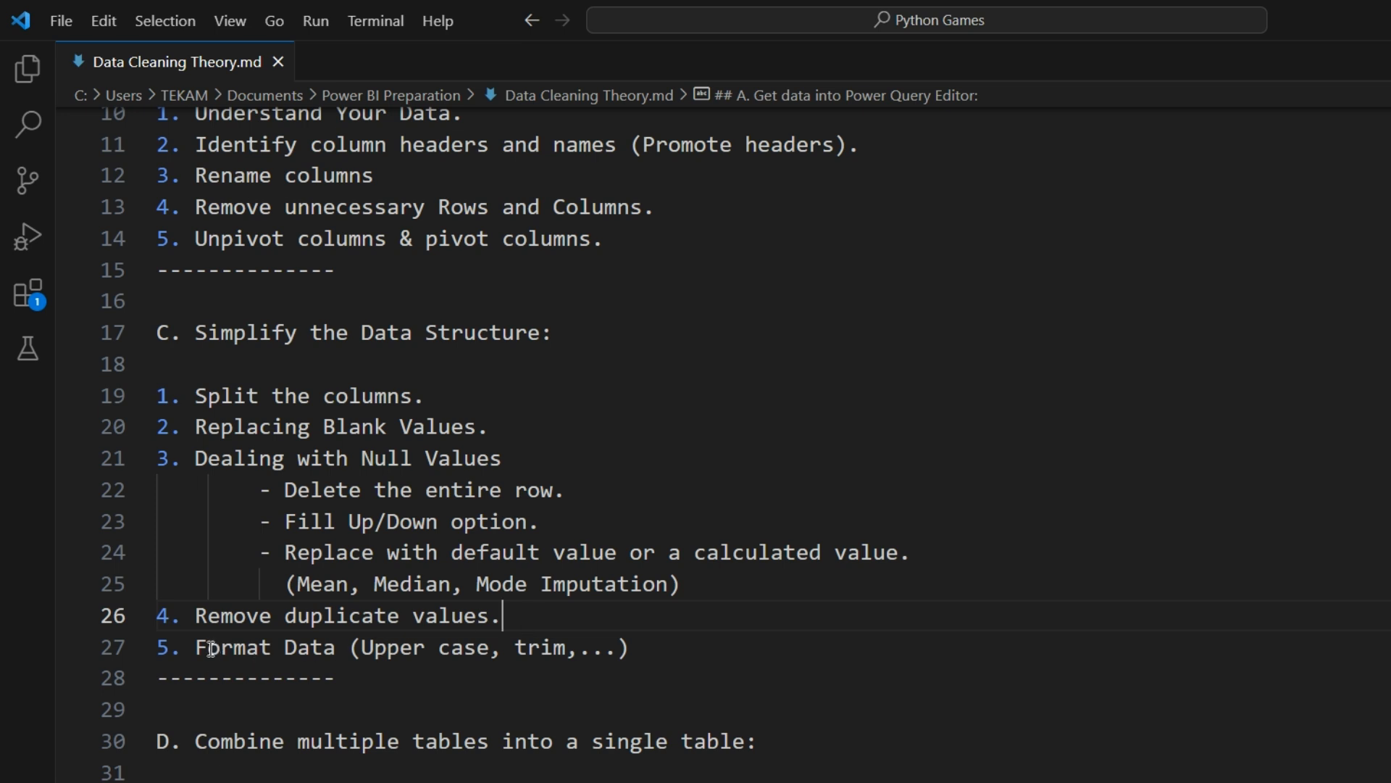
{"action": "left_click_drag", "start_coordinate": [196, 647], "coordinate": [657, 646]}
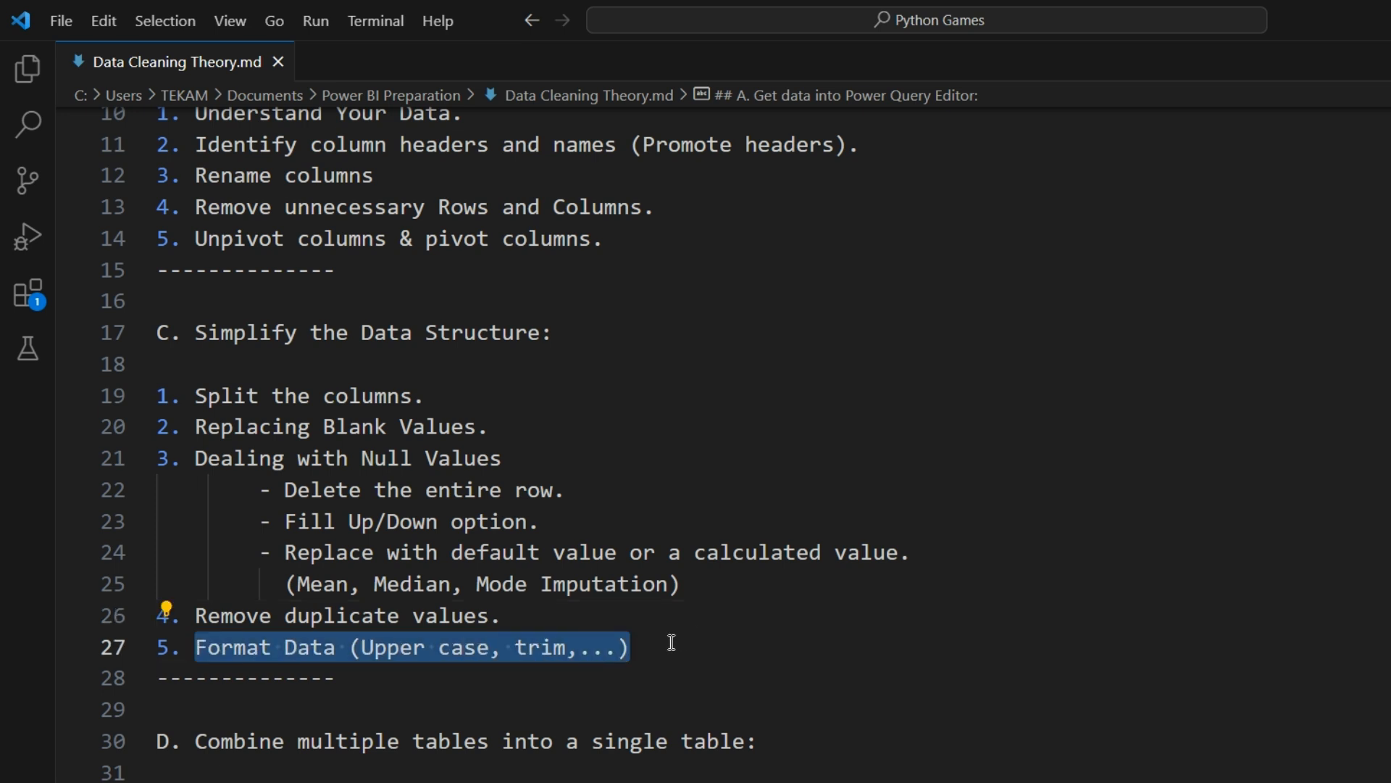
{"action": "left_click", "coordinate": [658, 646]}
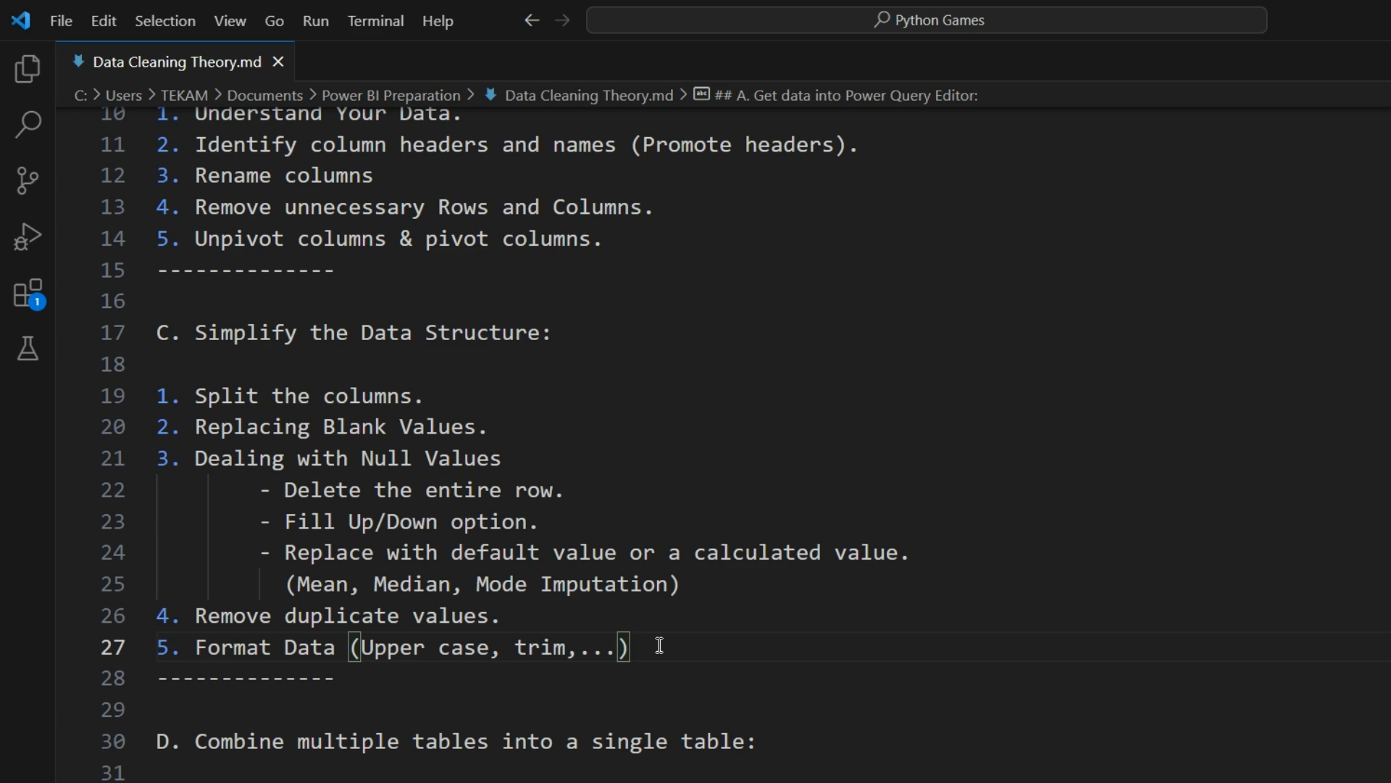
Examine the notes' section on combining multiple tables into a single table, covering Merging Queries and Appending Queries.
{"action": "scroll", "coordinate": [658, 645], "scroll_direction": "down", "scroll_amount": 3}
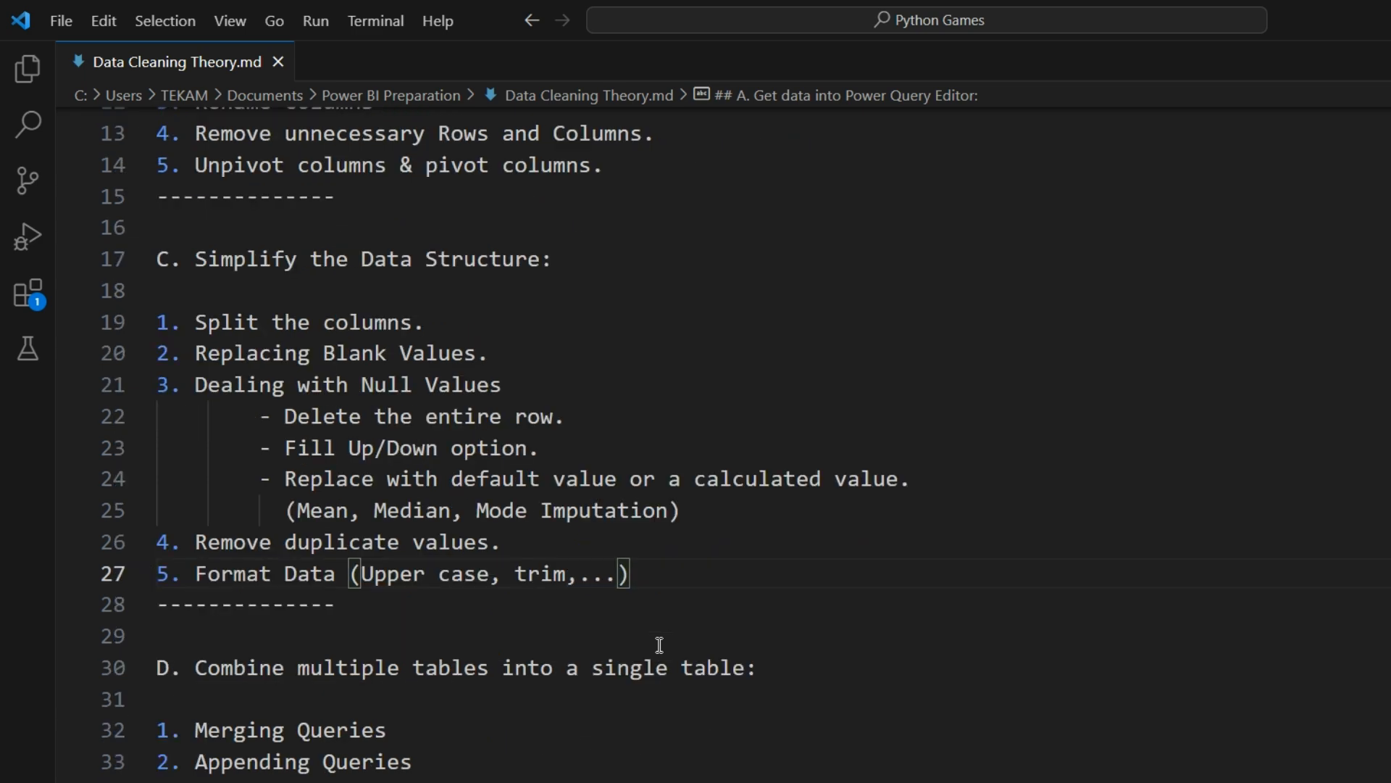
{"action": "left_click", "coordinate": [424, 580]}
{"action": "left_click", "coordinate": [442, 613]}
{"action": "scroll", "coordinate": [671, 566], "scroll_direction": "up", "scroll_amount": 1}
{"action": "scroll", "coordinate": [671, 566], "scroll_direction": "down", "scroll_amount": 3}
{"action": "scroll", "coordinate": [671, 566], "scroll_direction": "up", "scroll_amount": 3}
{"action": "scroll", "coordinate": [671, 566], "scroll_direction": "up", "scroll_amount": 2}
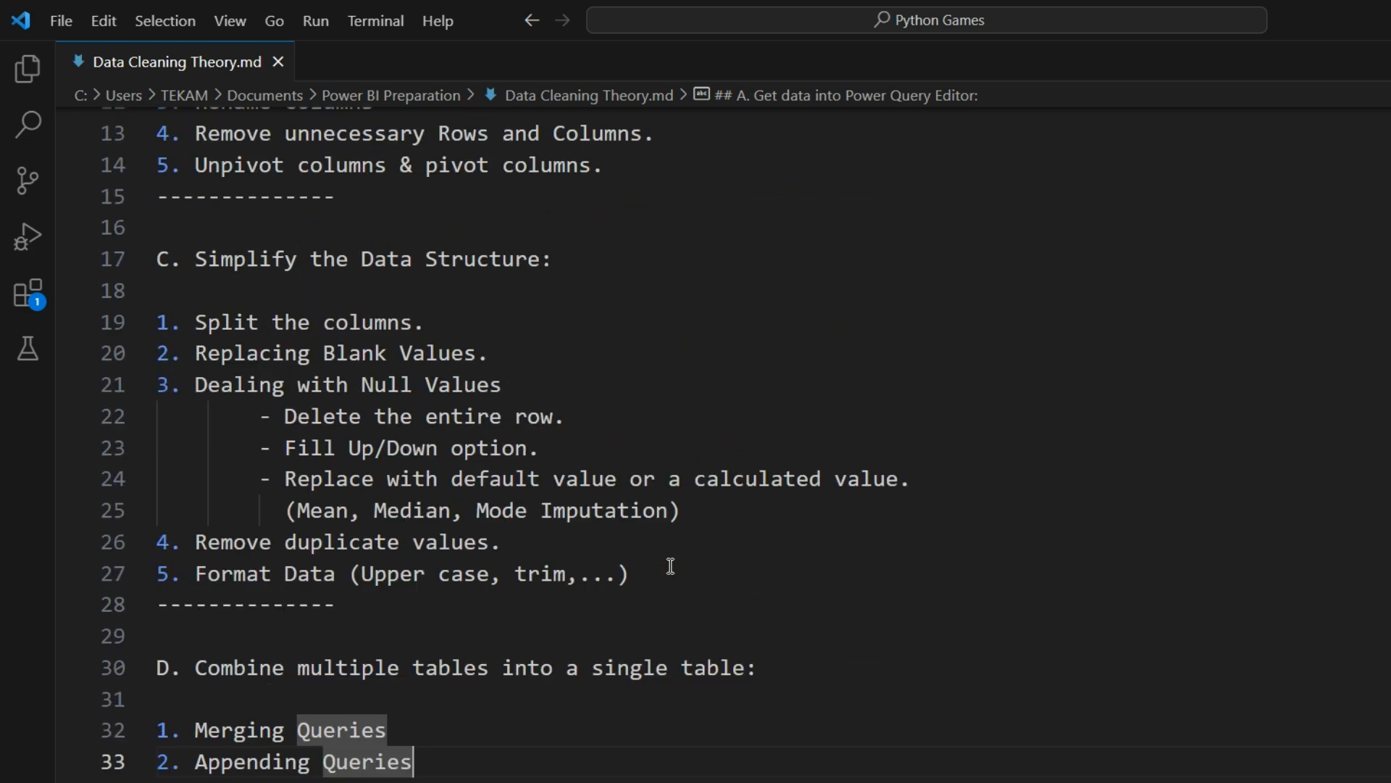
{"action": "left_click", "coordinate": [642, 327]}
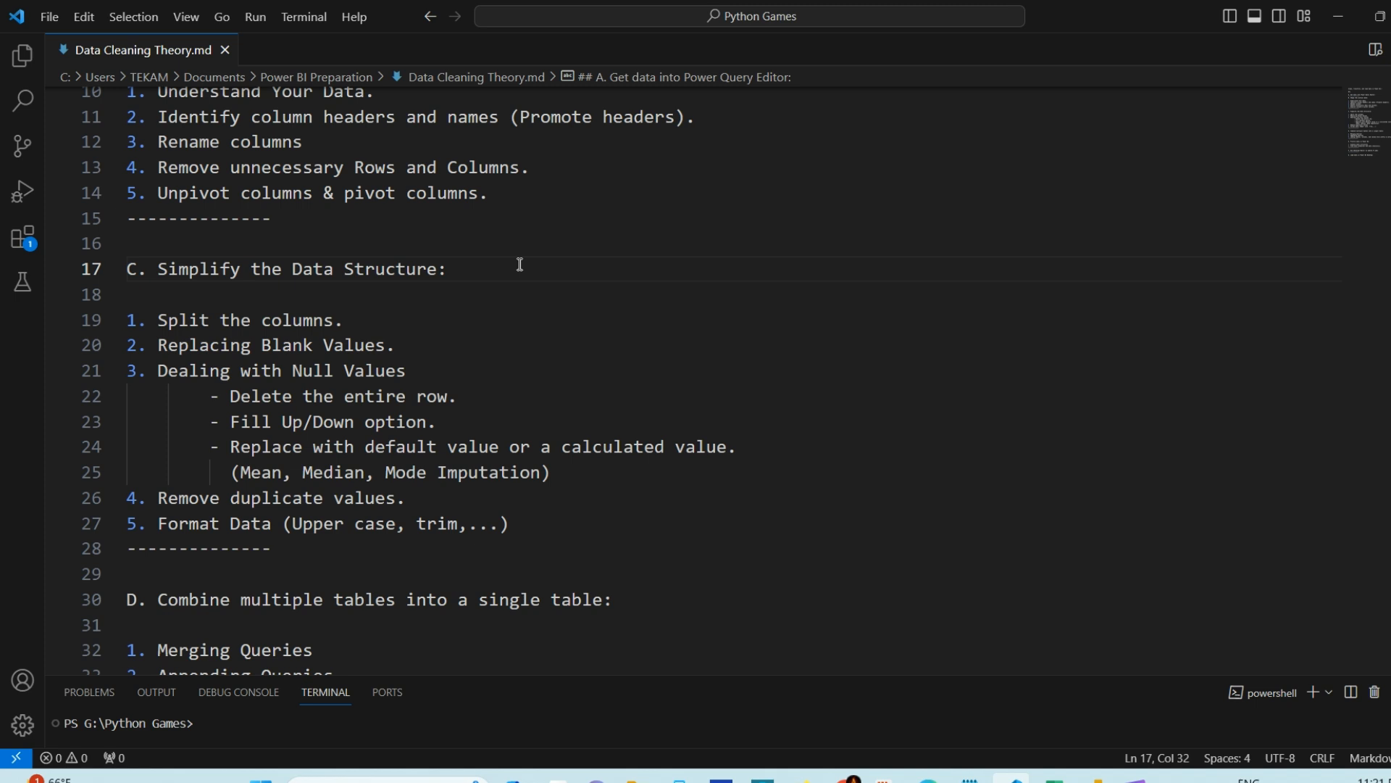